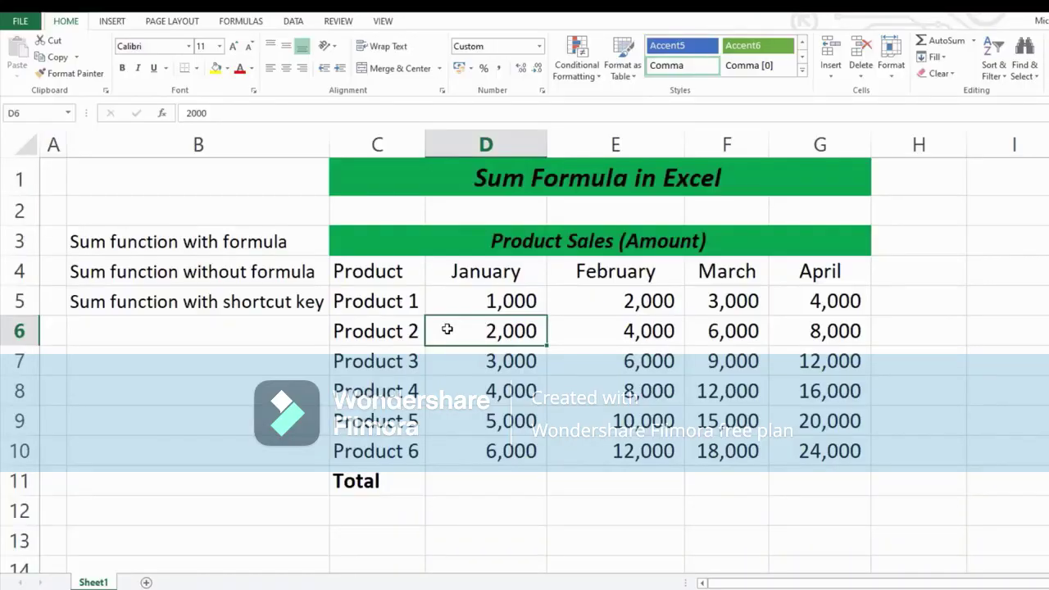
Step: Review the three listed sum methods and the Product Sales table with its products, months, amounts and empty Total row
click(121, 242)
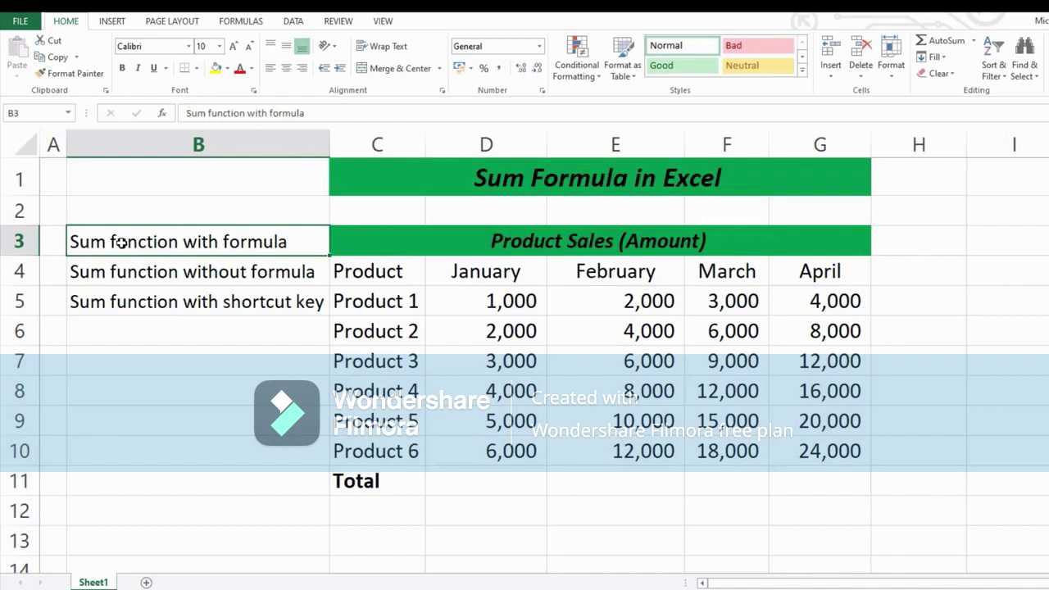
click(136, 272)
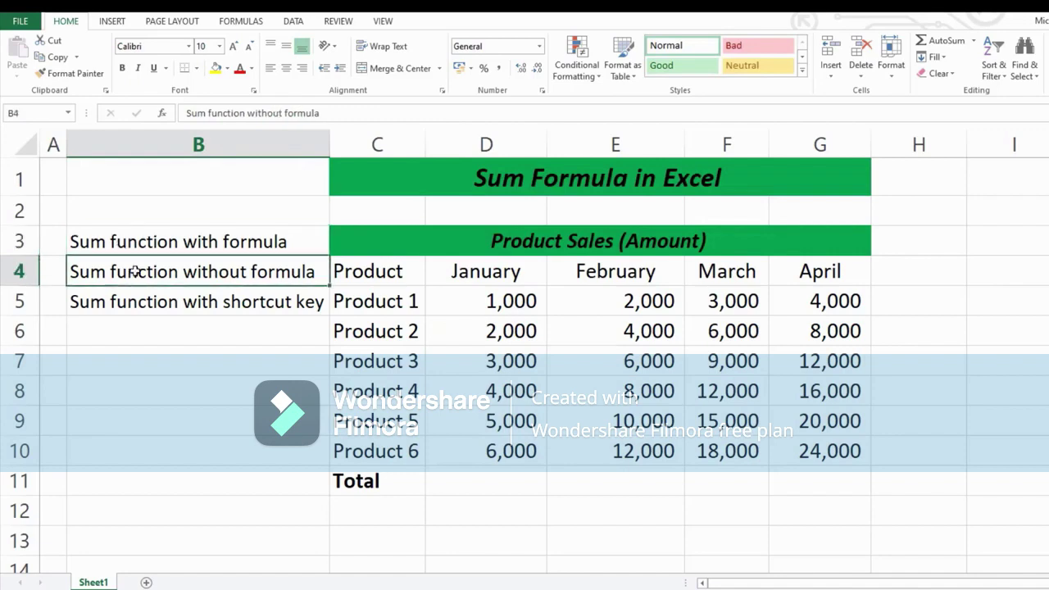
click(146, 302)
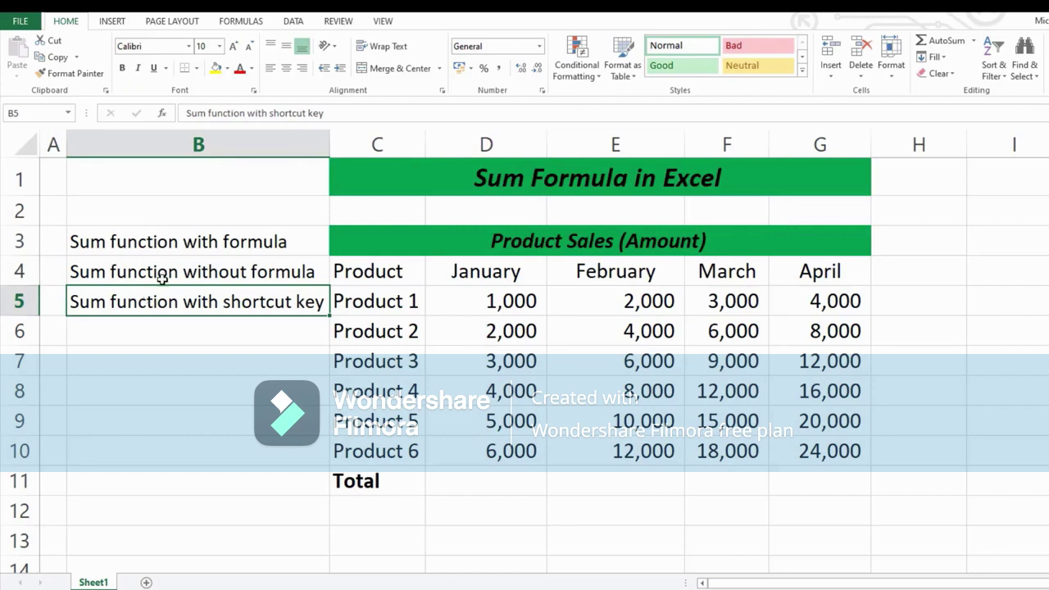
click(194, 245)
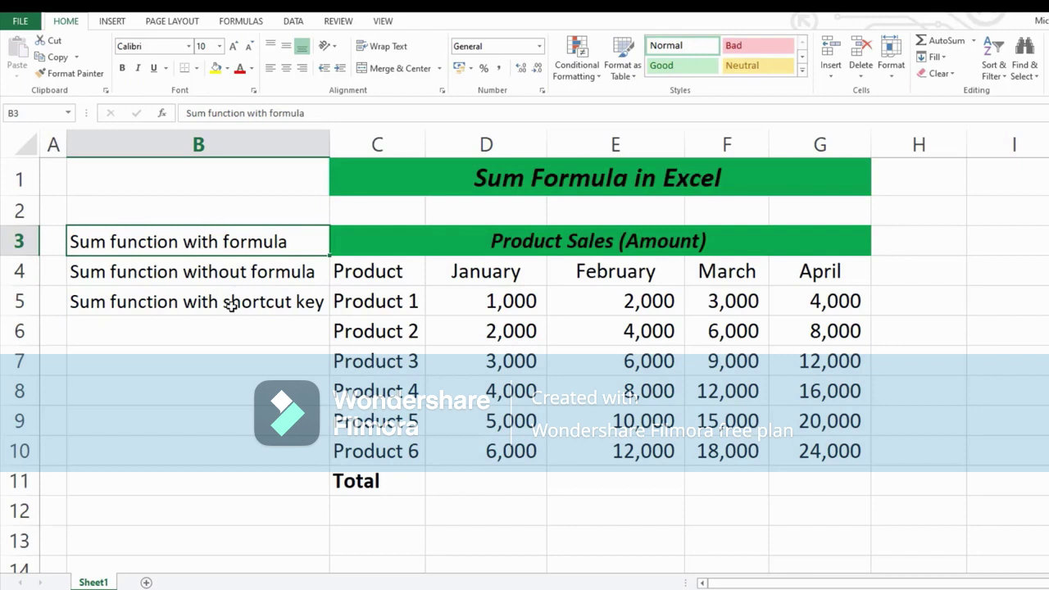
key(Right)
drag(551, 309, 724, 459)
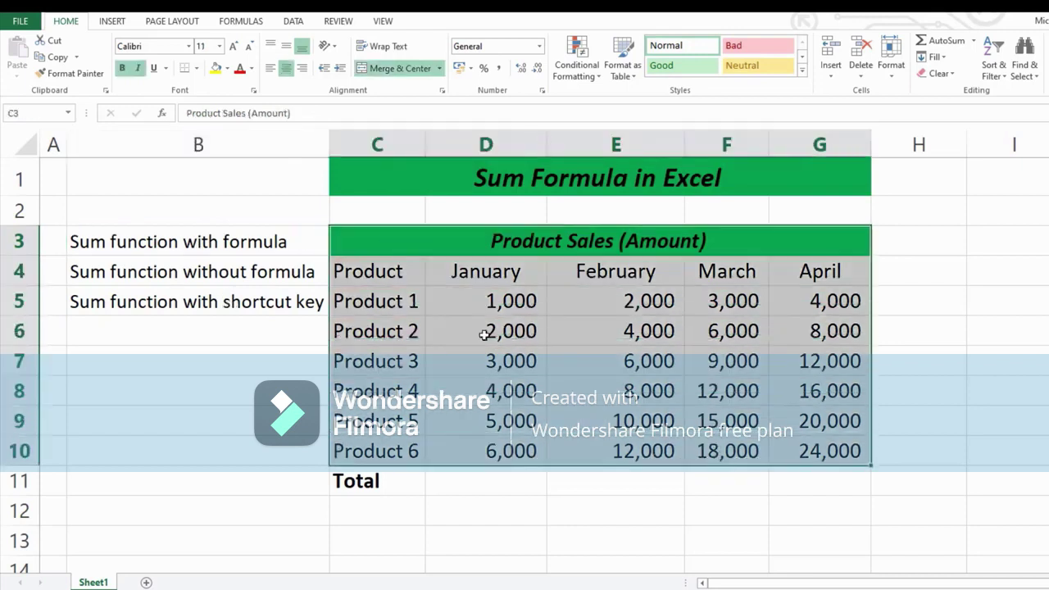
drag(374, 273, 383, 455)
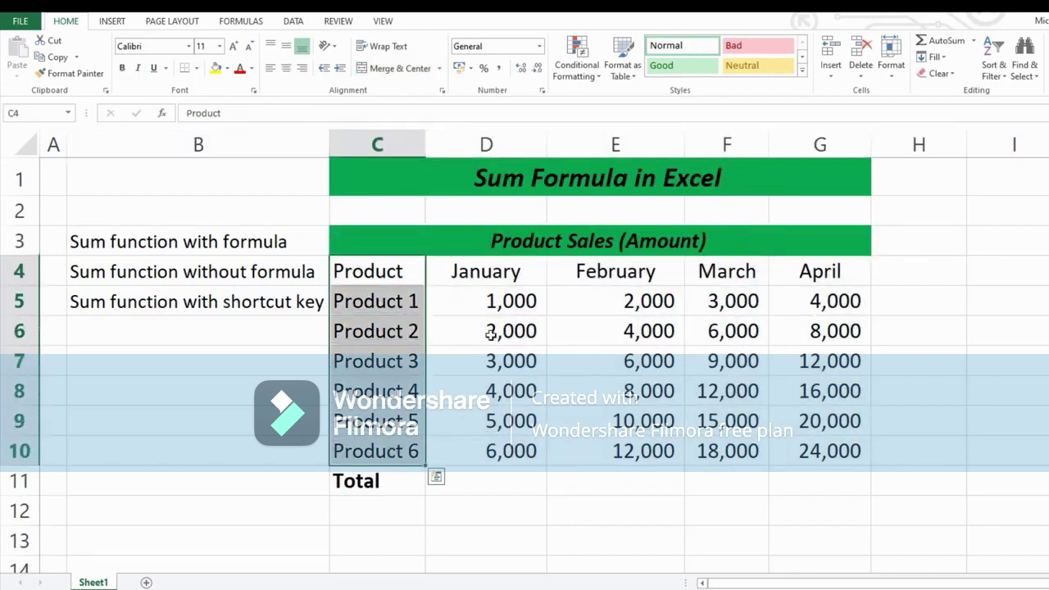
drag(492, 274, 803, 275)
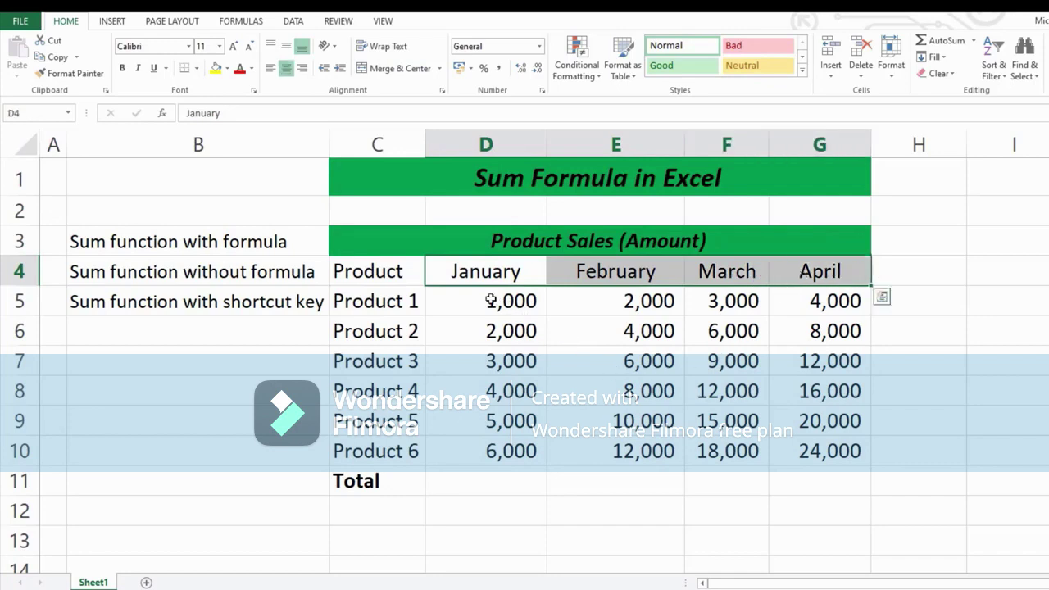
drag(484, 301, 819, 449)
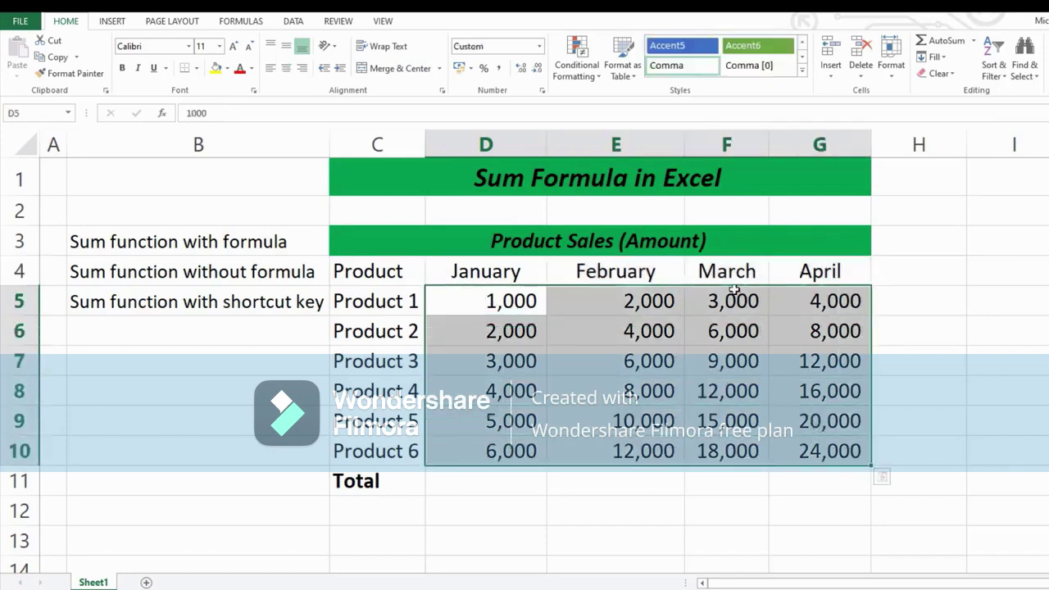
drag(471, 305, 819, 451)
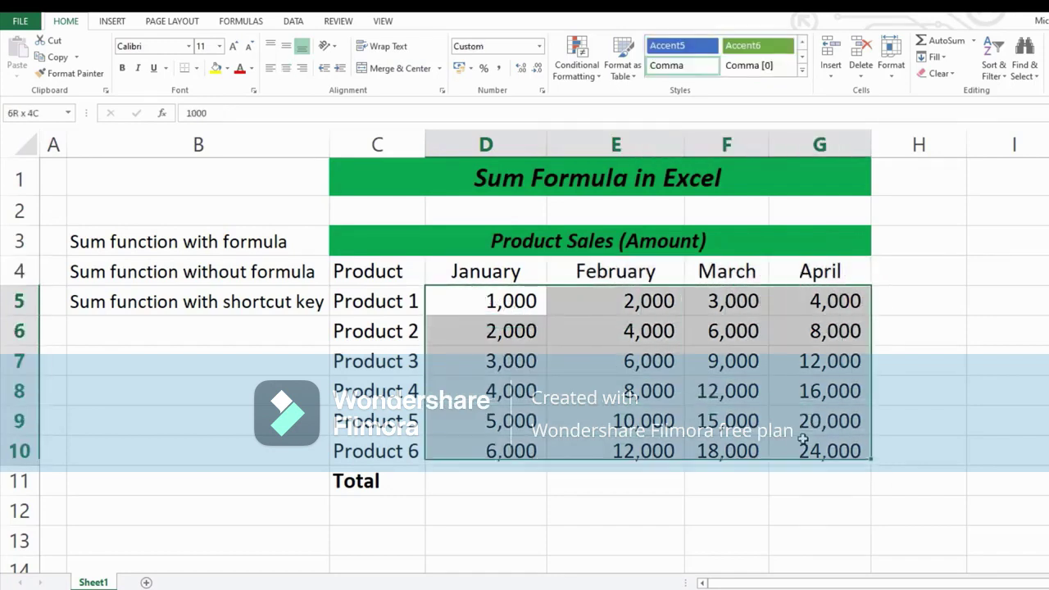
drag(520, 483, 839, 486)
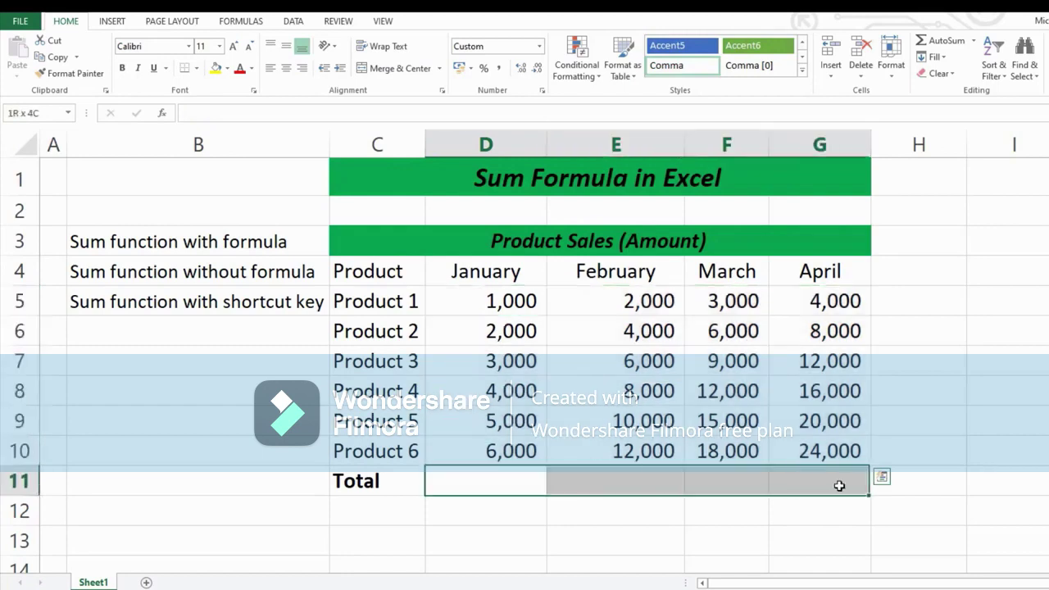
Step: Enter the formula =SUM(D5:D10) in D11 to total January's sales, referencing the first and last cells separately
click(487, 478)
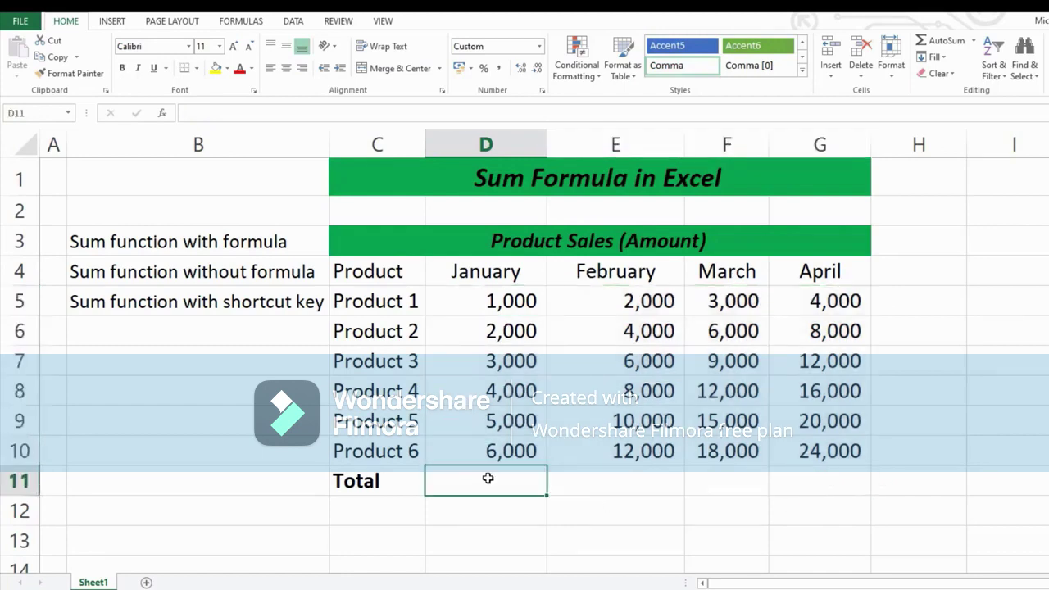
text(=)
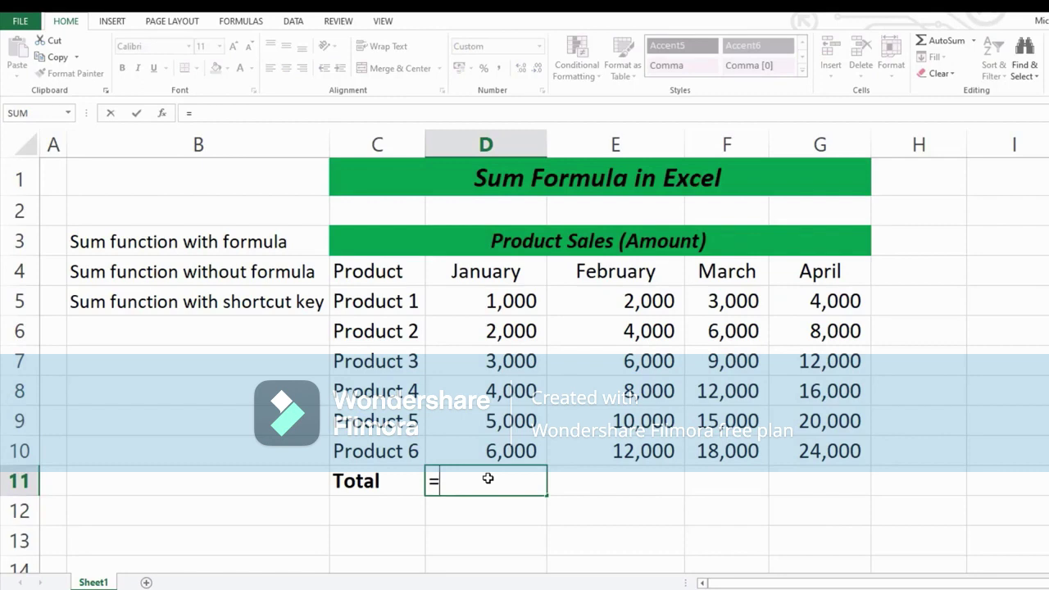
text(sum)
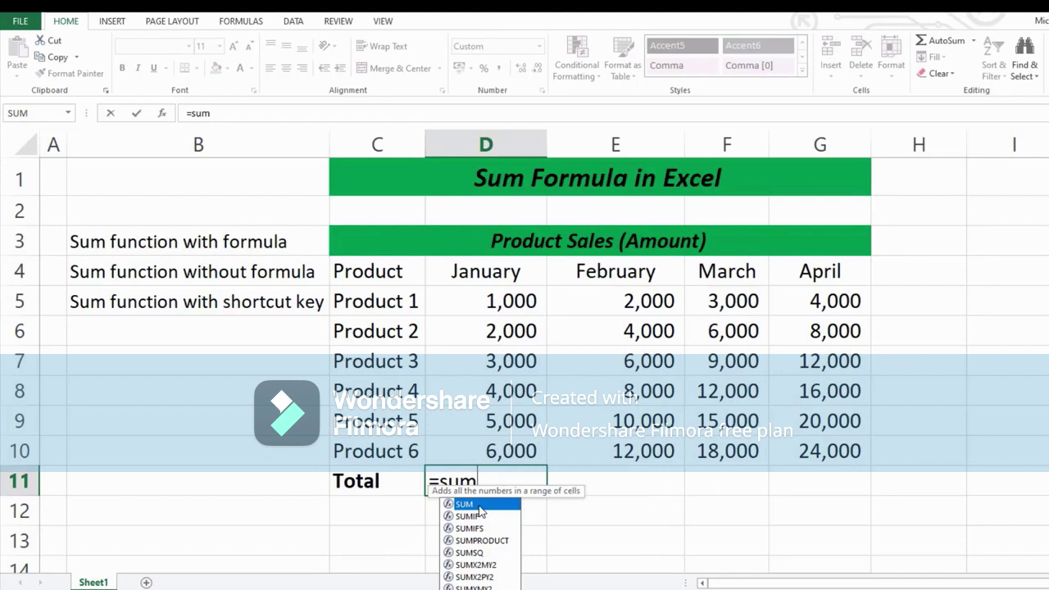
double_click(480, 506)
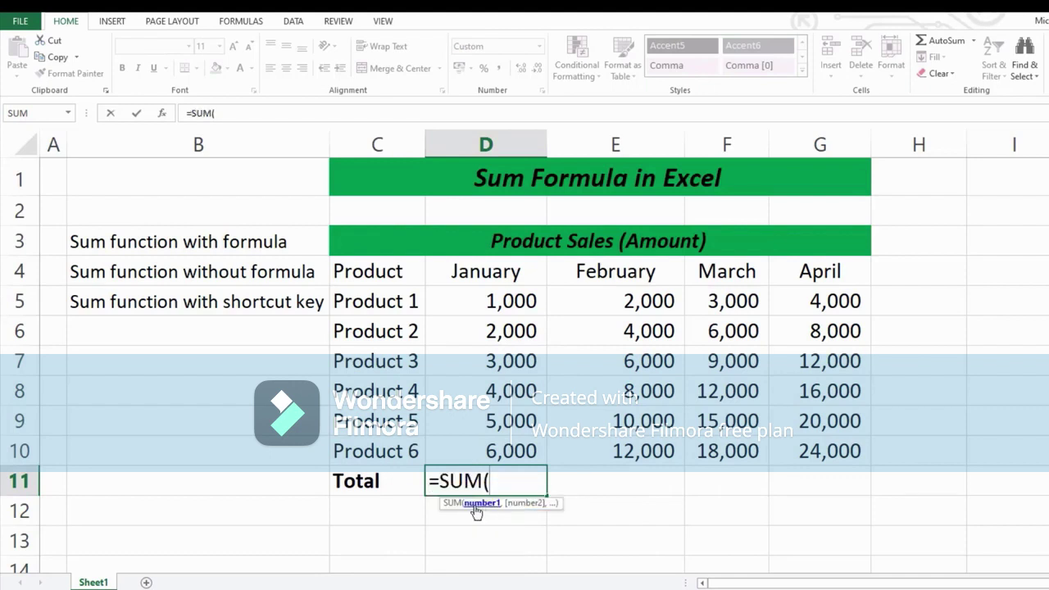
click(489, 302)
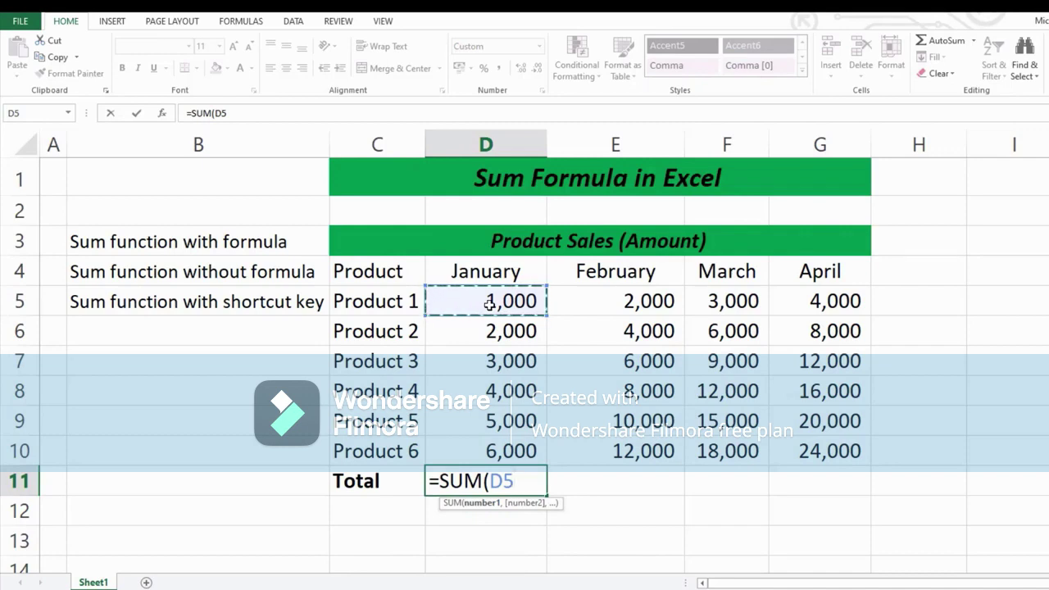
text(:)
double_click(528, 481)
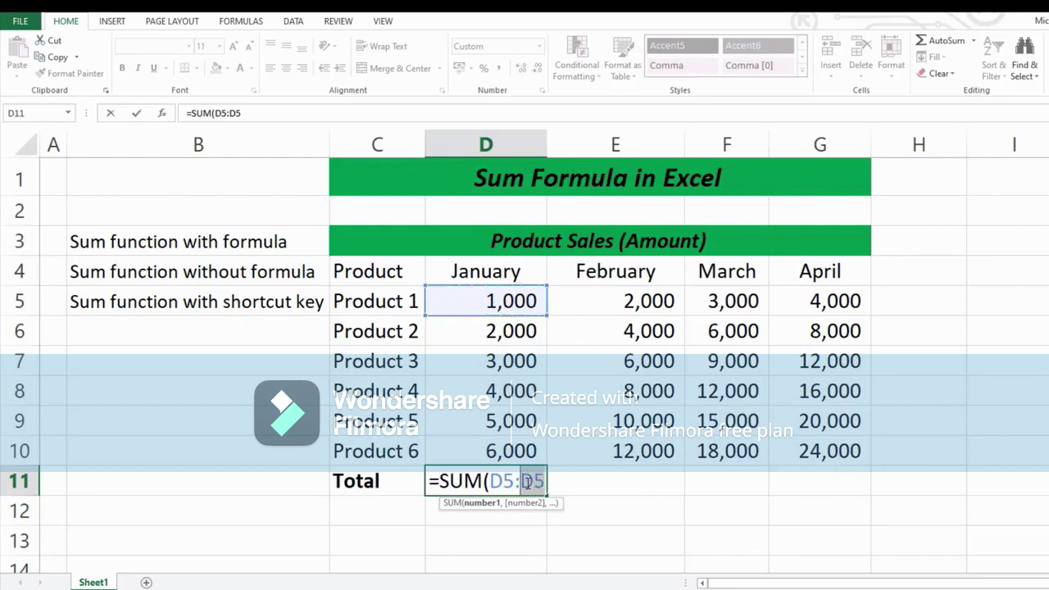
click(487, 449)
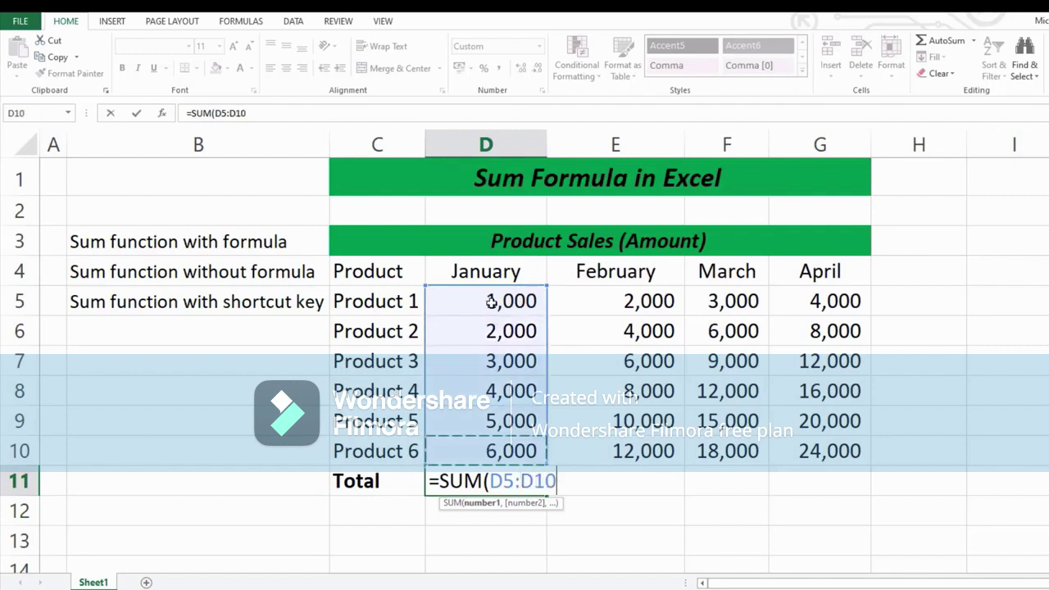
key(Return)
key(Up)
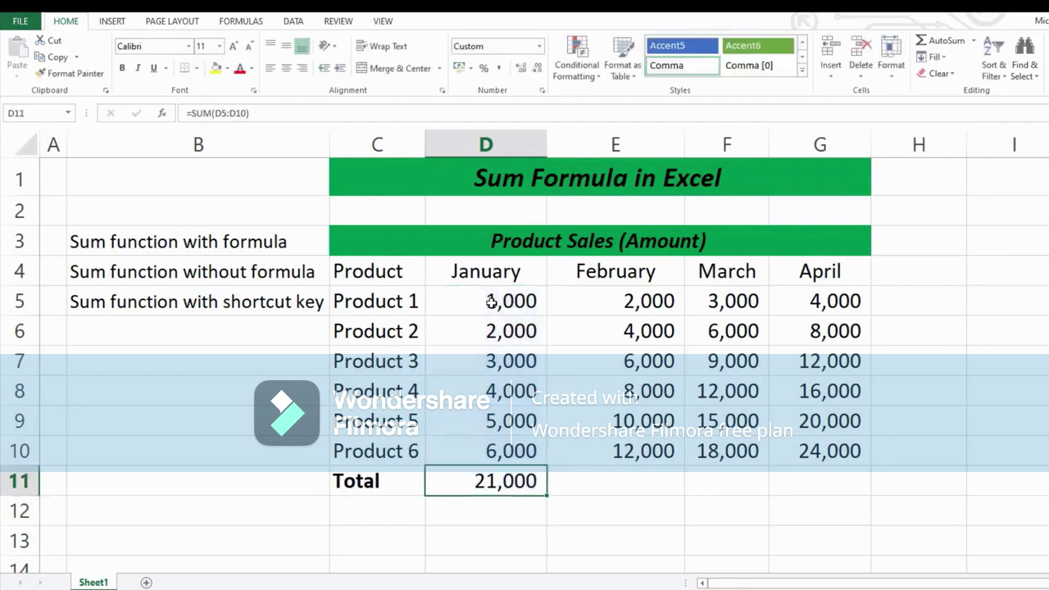
Step: Clear D11 and re-enter =SUM(D5:D10), selecting the whole January range at once for the argument
key(Delete)
text(=)
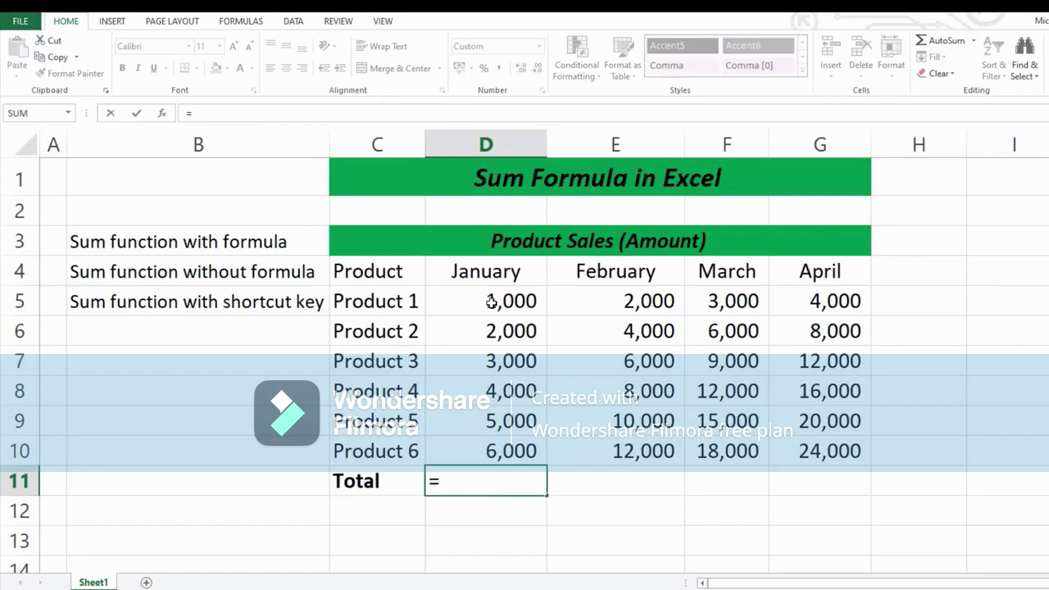
text(SUM()
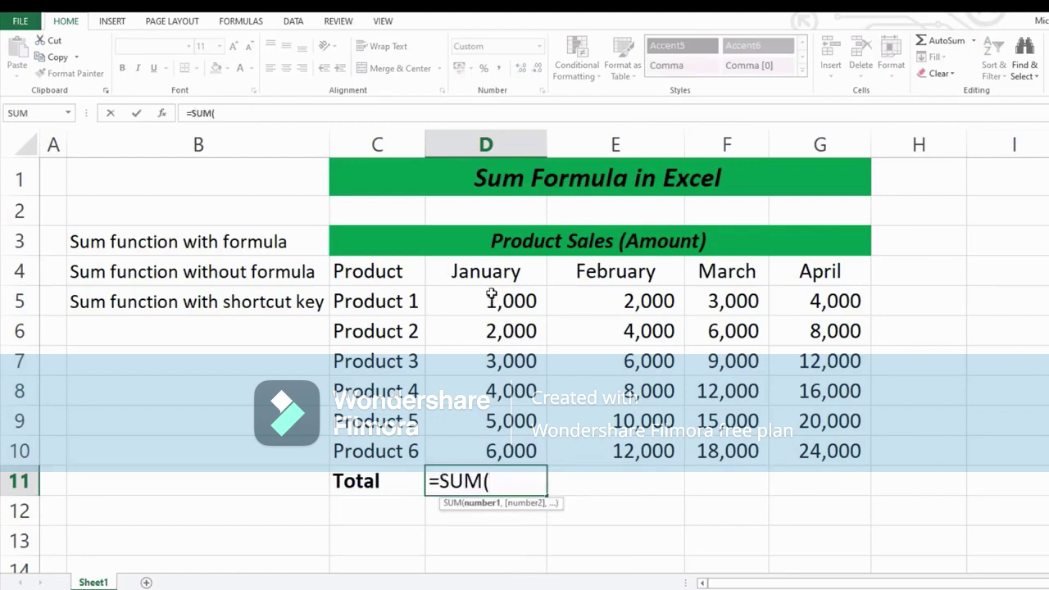
click(492, 302)
drag(494, 326, 498, 448)
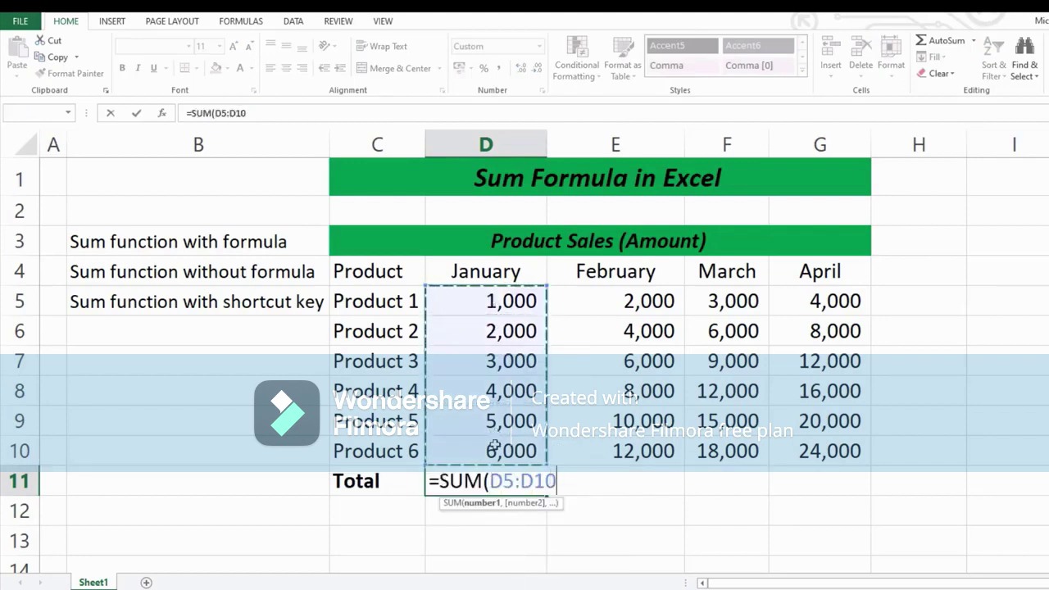
click(493, 300)
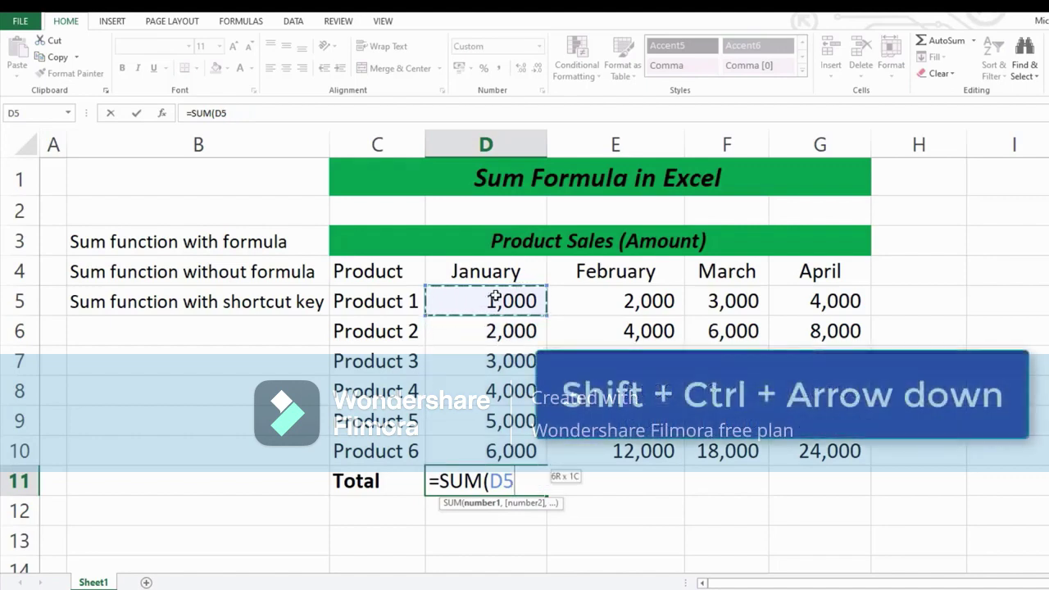
key(ctrl+shift+Down)
key(Return)
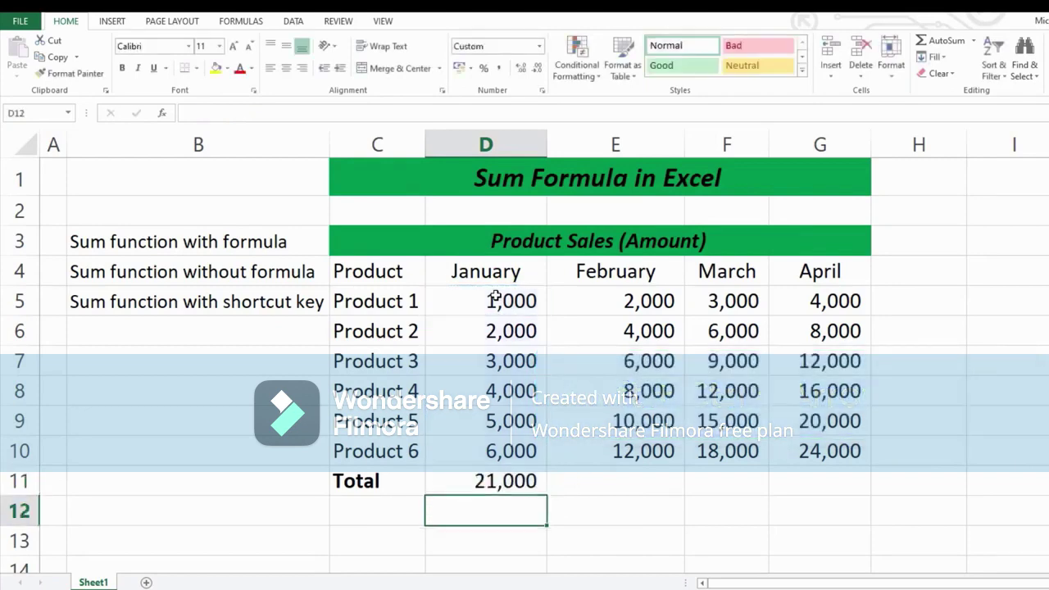
key(Up)
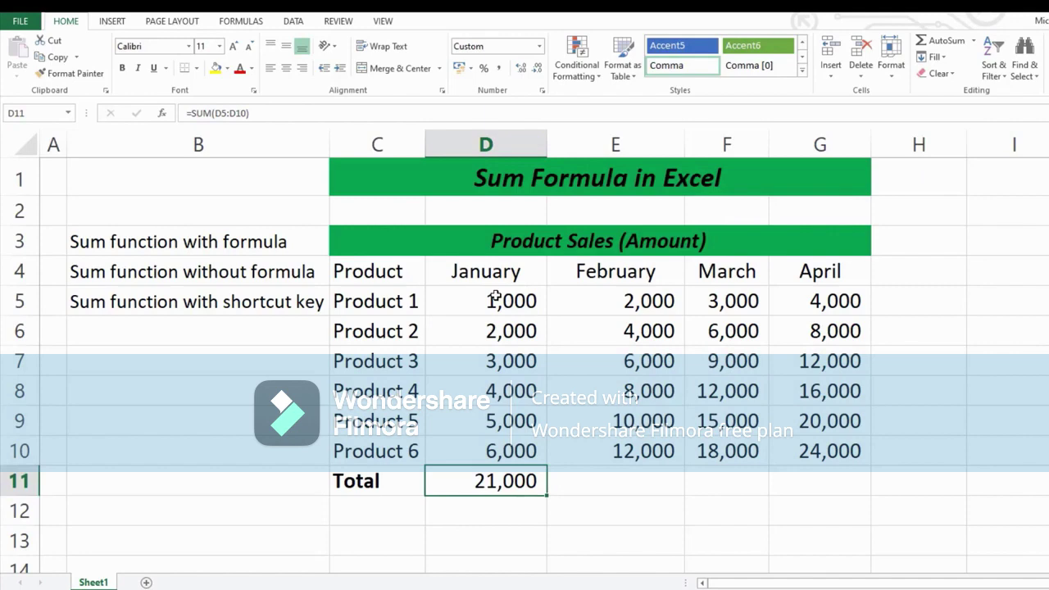
Step: Copy the January total formula from D11 and paste it into E11:G11 for February, March and April
key(ctrl+c)
key(Right)
key(shift+Right)
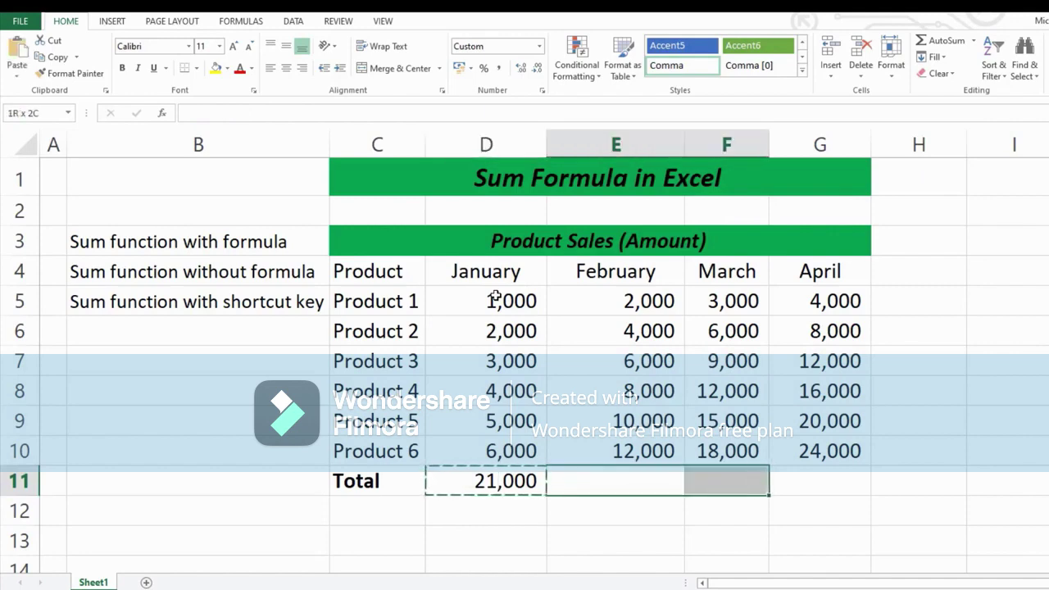
key(shift+Right)
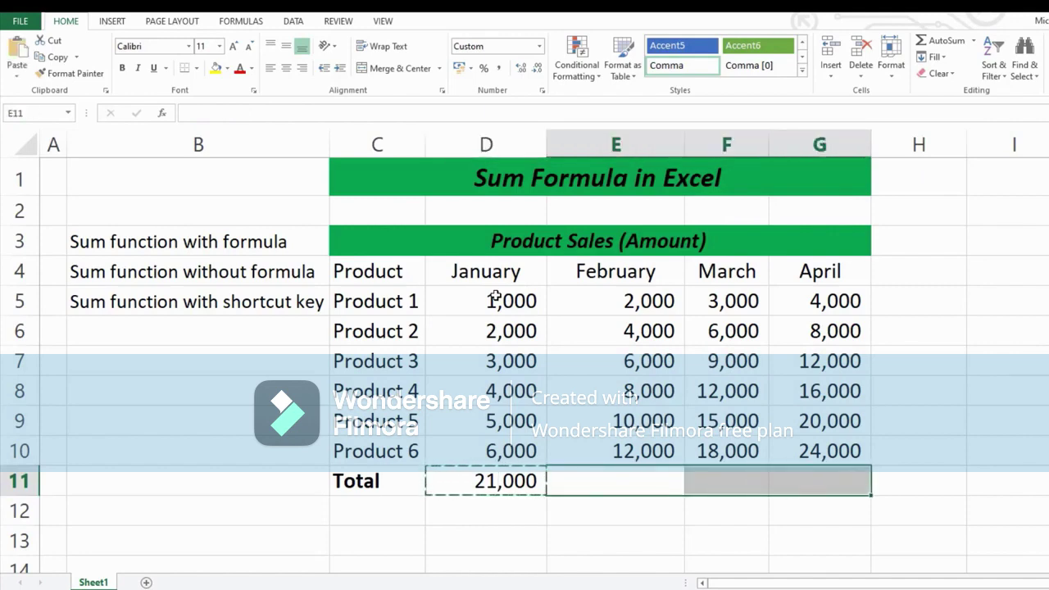
key(ctrl+v)
drag(598, 300, 785, 464)
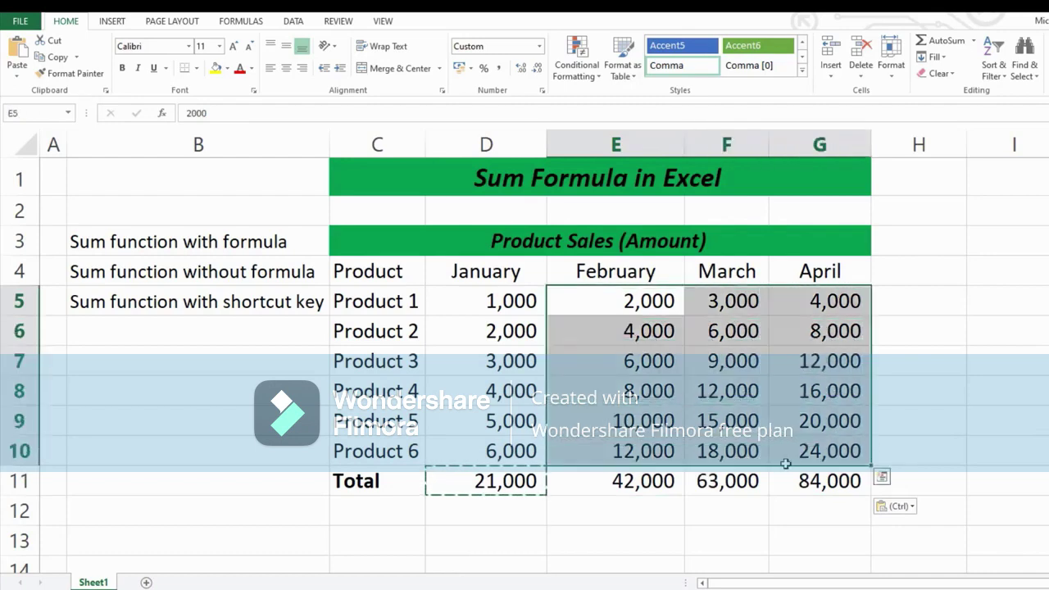
Step: Clear the pasted totals in E11:G11 and fill the D11 sum formula across to G11 instead
drag(617, 481, 785, 479)
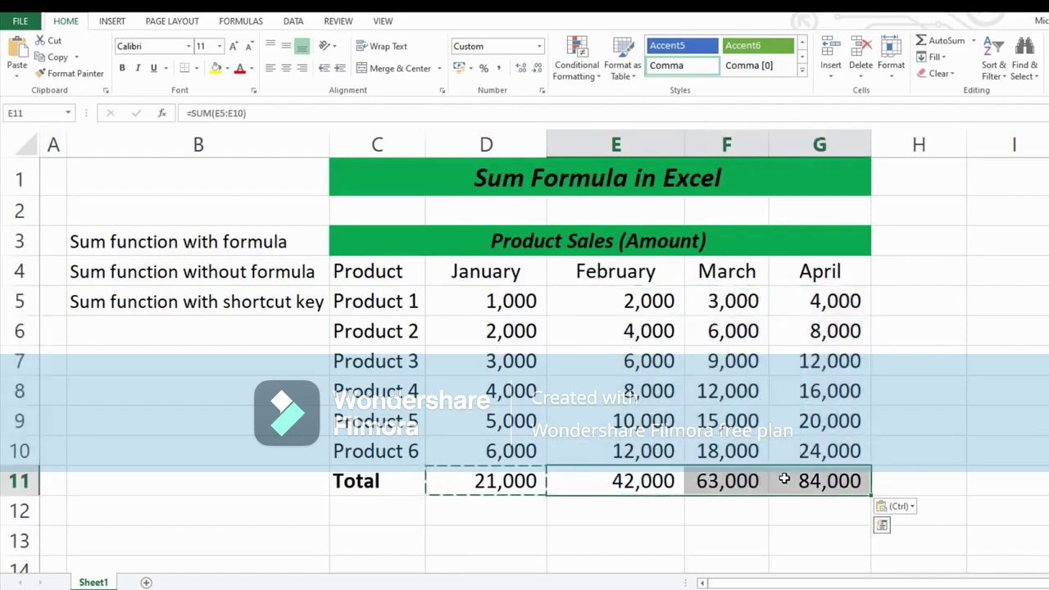
key(Delete)
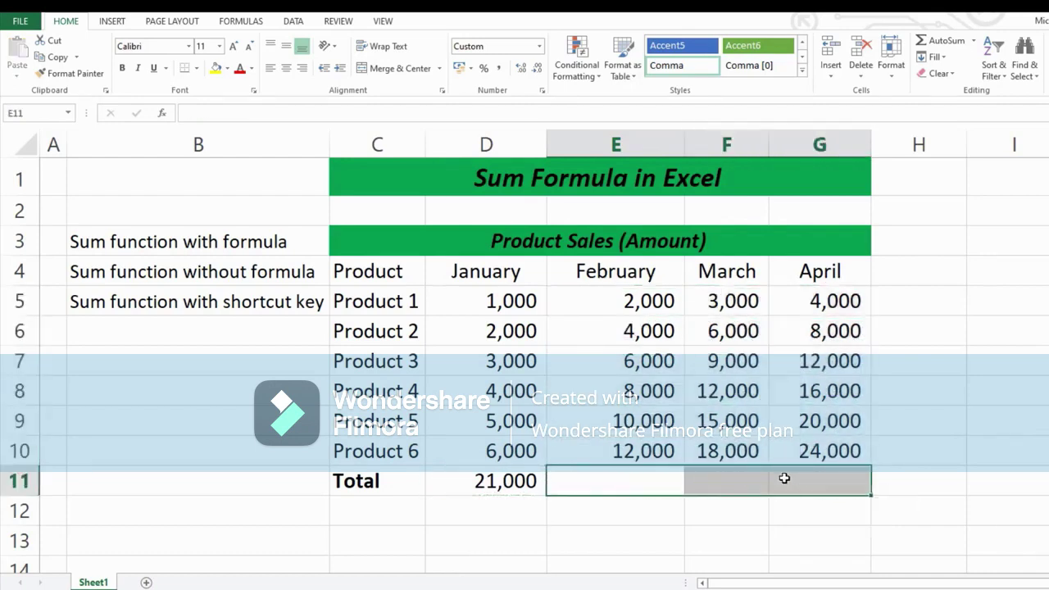
click(474, 475)
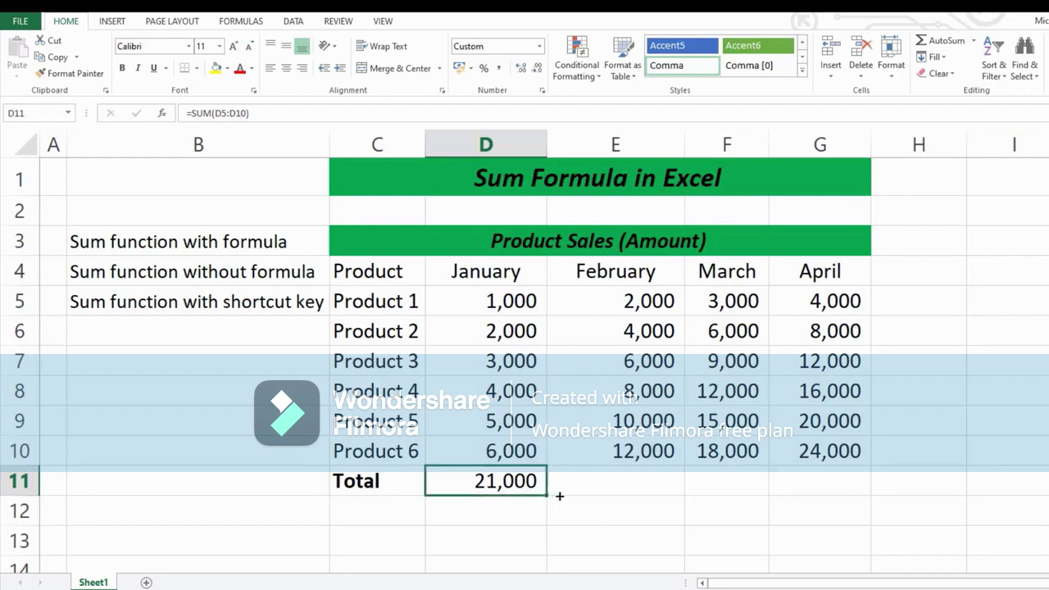
drag(584, 497, 842, 487)
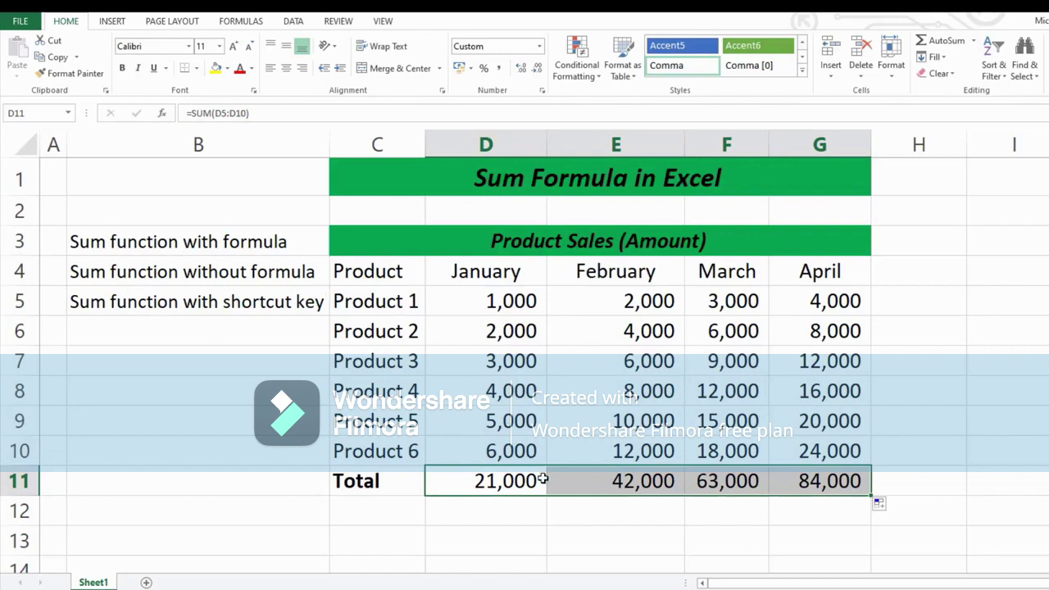
Step: Clear the monthly totals in D11:G11 of the Total row
click(476, 479)
drag(580, 480, 773, 475)
key(Delete)
Step: Total the sales amounts in D5:G10 with AutoSum's Sum so the monthly totals fill D11:G11
drag(468, 296, 795, 455)
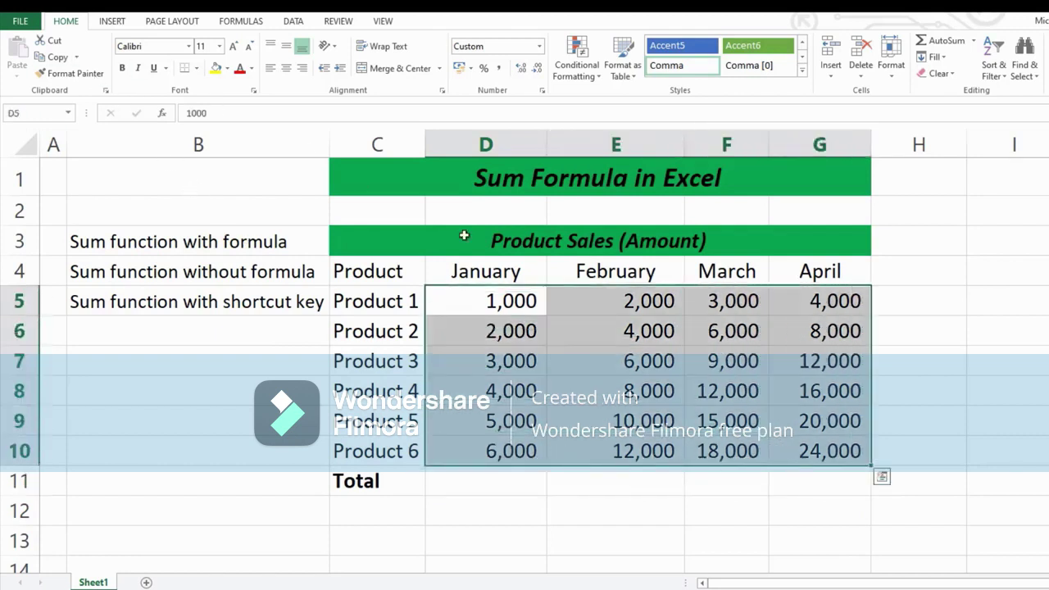
click(974, 43)
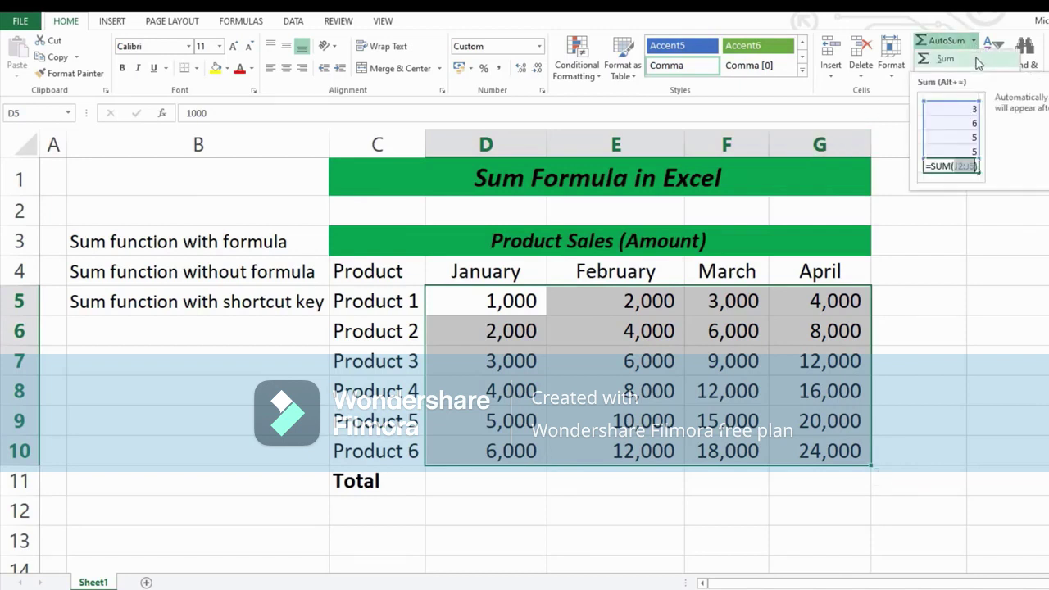
click(977, 63)
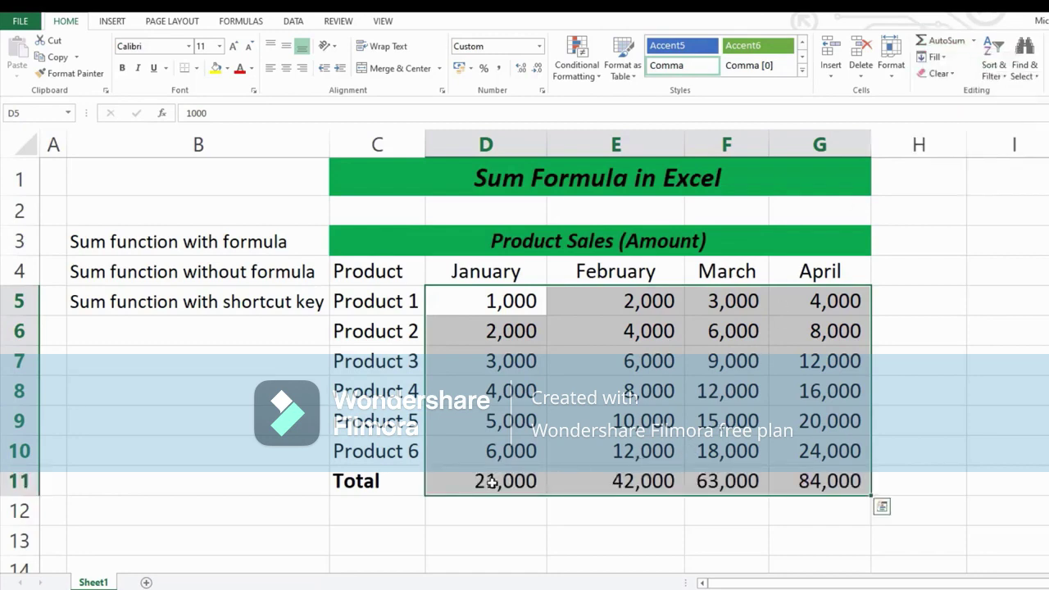
drag(492, 482, 804, 469)
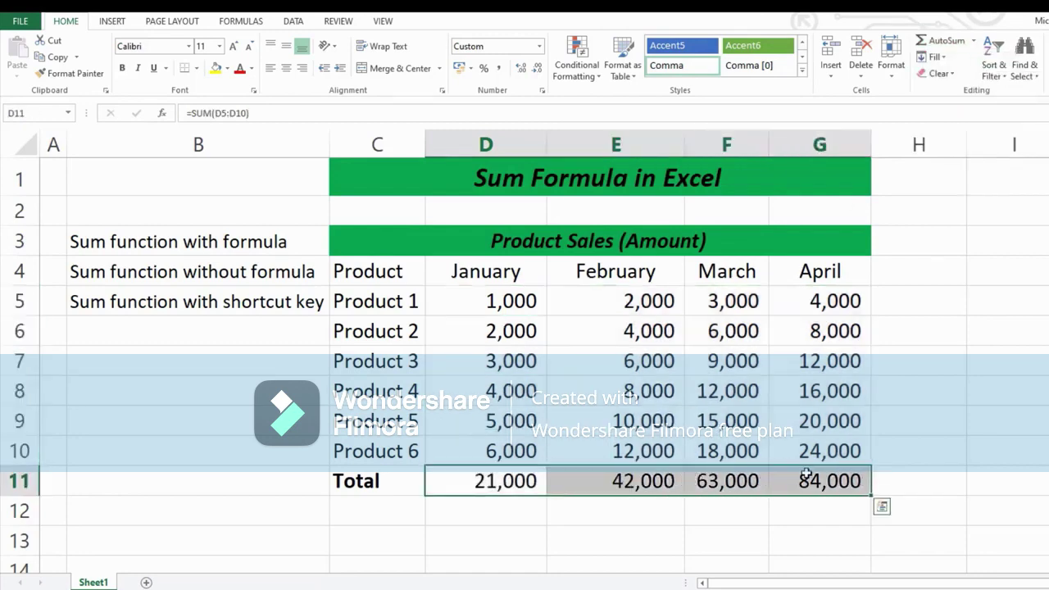
Step: Clear the monthly totals in D11:G11 and total the sales amounts in D5:G10 again with AutoSum
key(Delete)
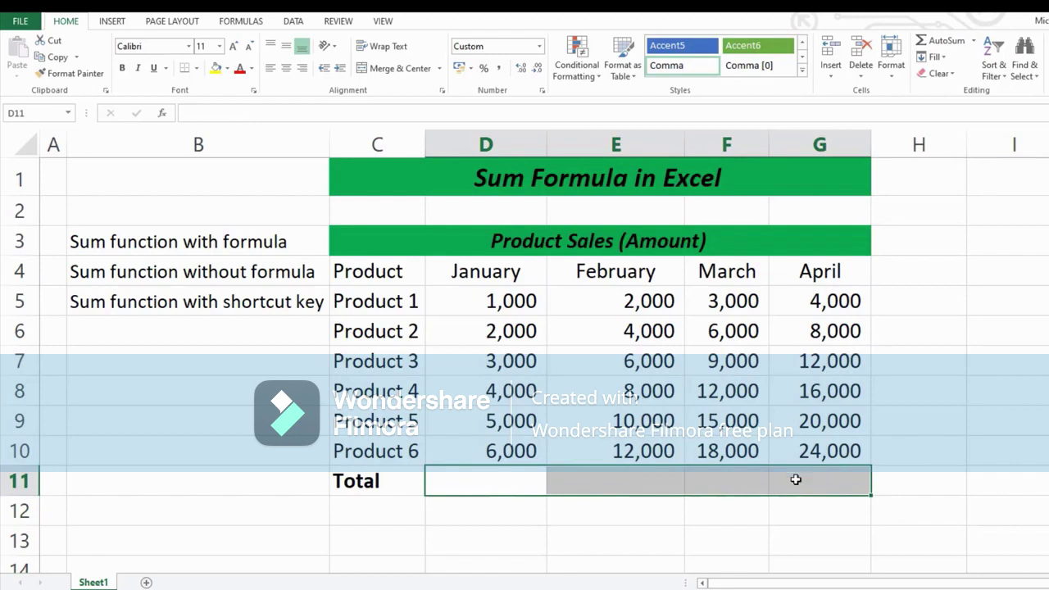
drag(533, 309, 848, 459)
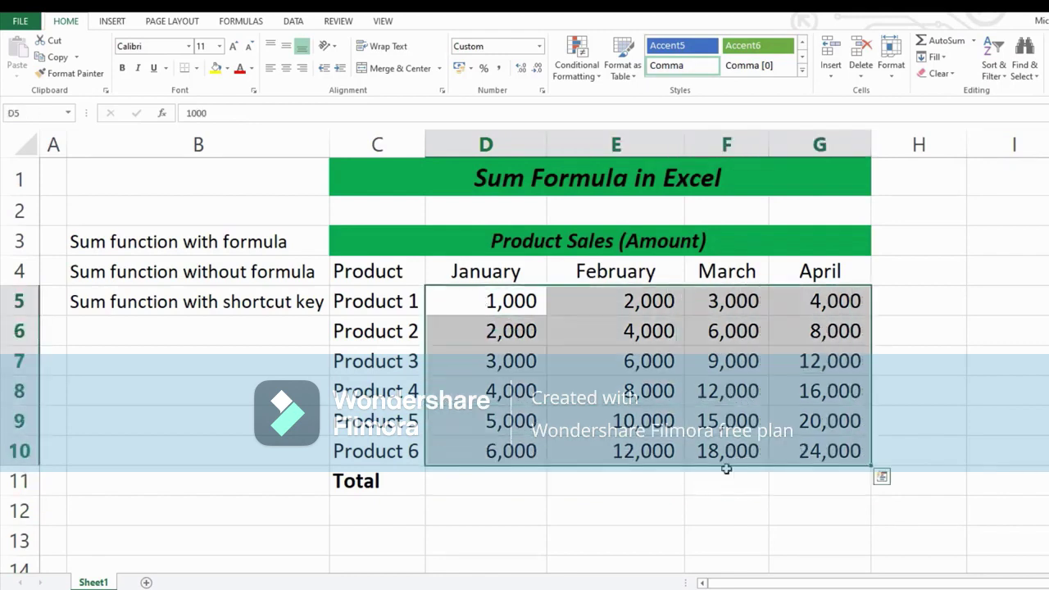
click(945, 41)
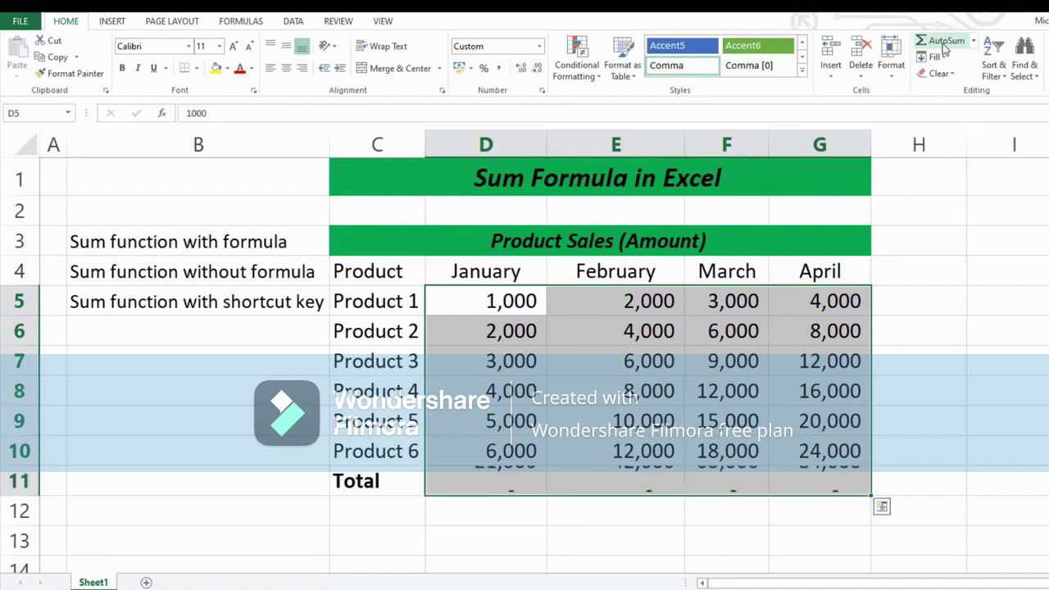
Step: Clear the totals in D11:G11 and insert the automatic sum formula =SUM(D5:D10) for January in D11
drag(492, 481, 818, 481)
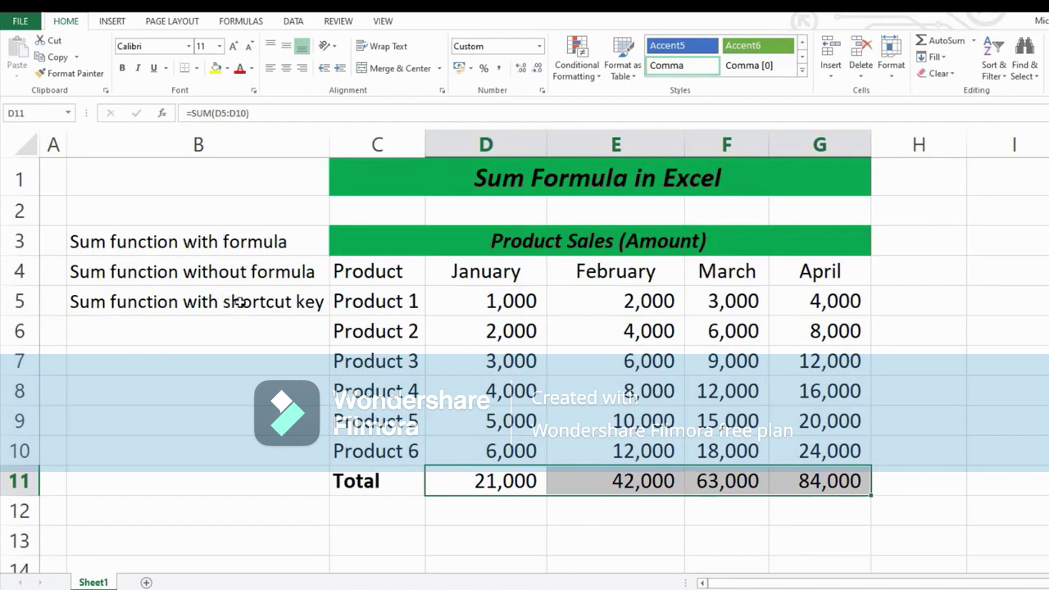
key(Delete)
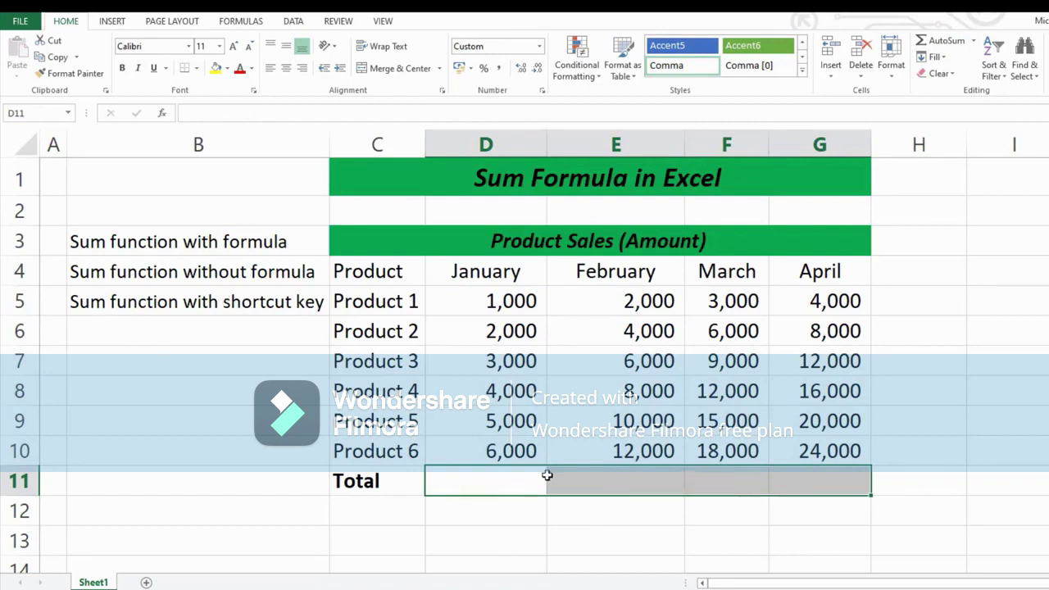
click(504, 478)
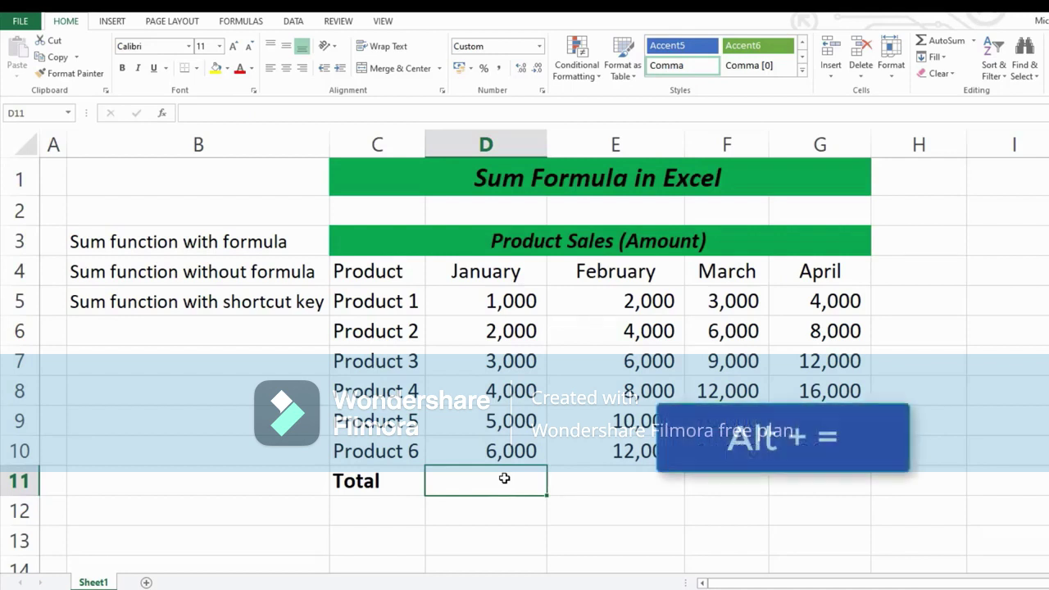
key(alt+equal)
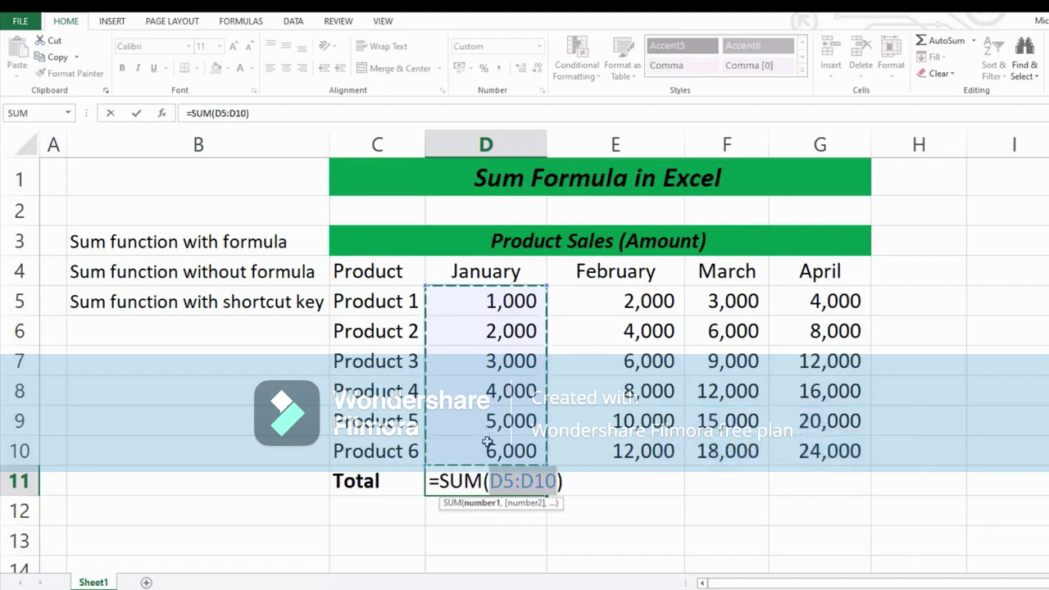
key(Return)
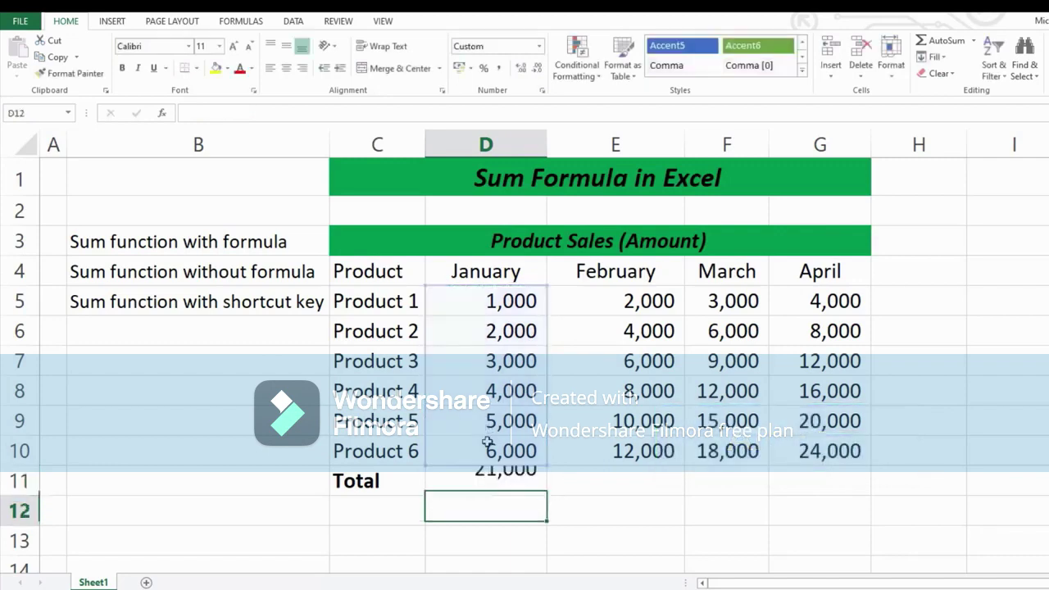
Step: Copy the January sum formula from D11 into E11:G11 to total February, March and April
click(504, 482)
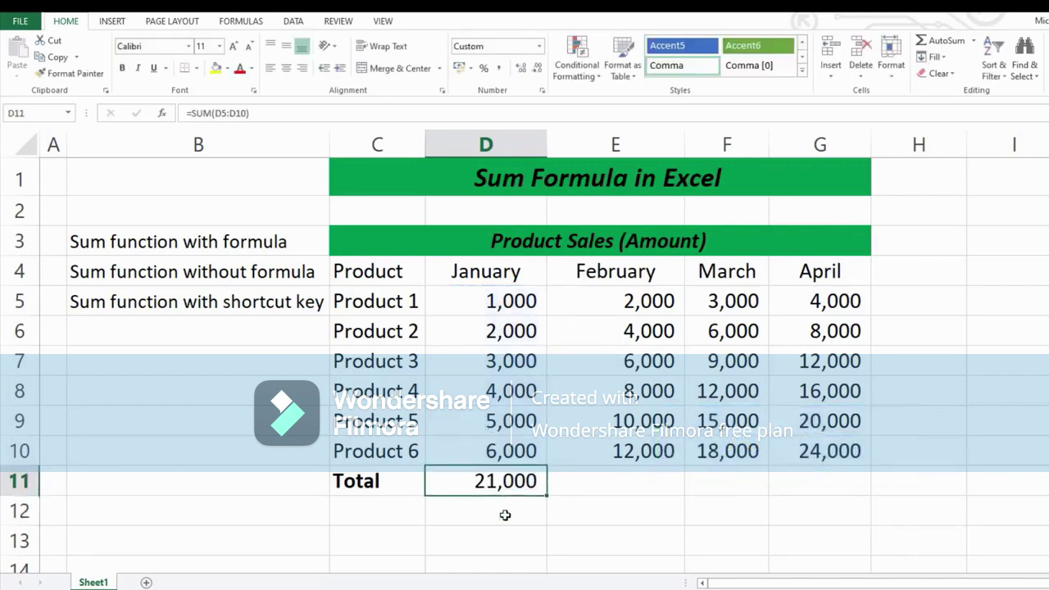
drag(493, 301, 492, 455)
click(486, 480)
key(ctrl+c)
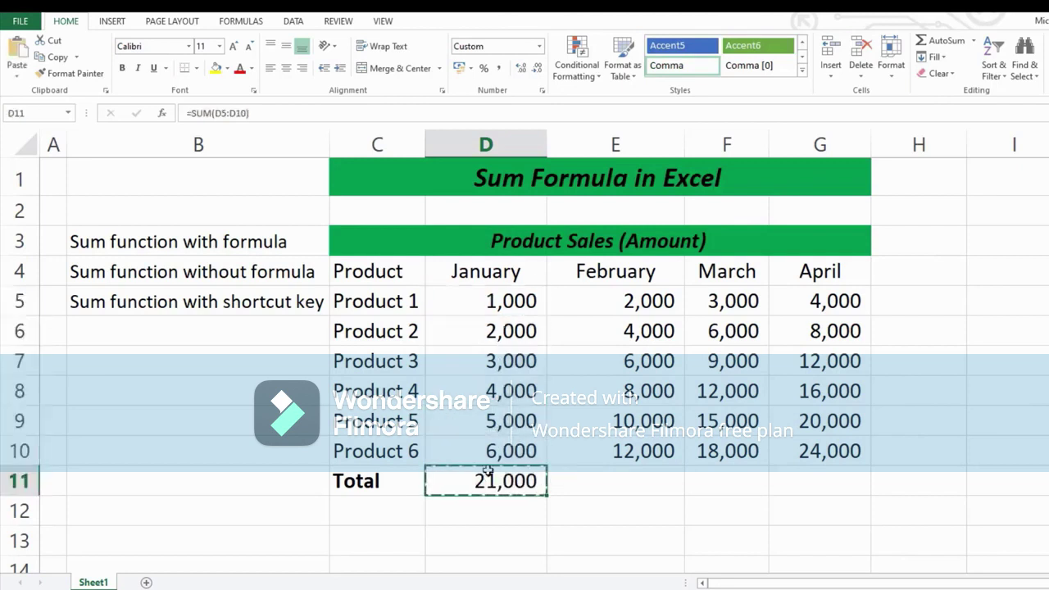
key(Right)
key(shift+Right)
key(shift+Right)
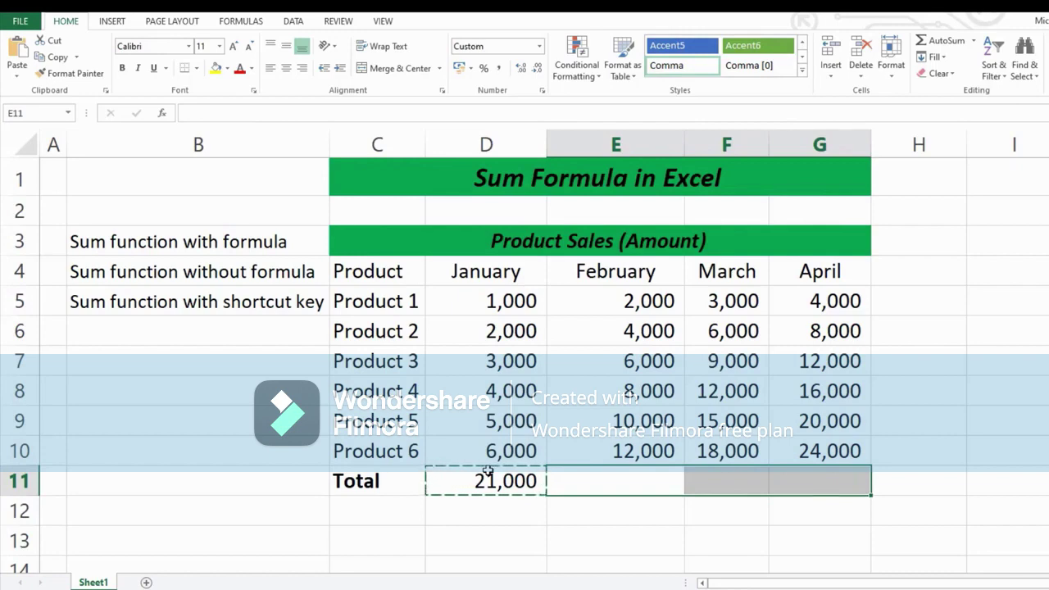
key(ctrl+v)
click(486, 481)
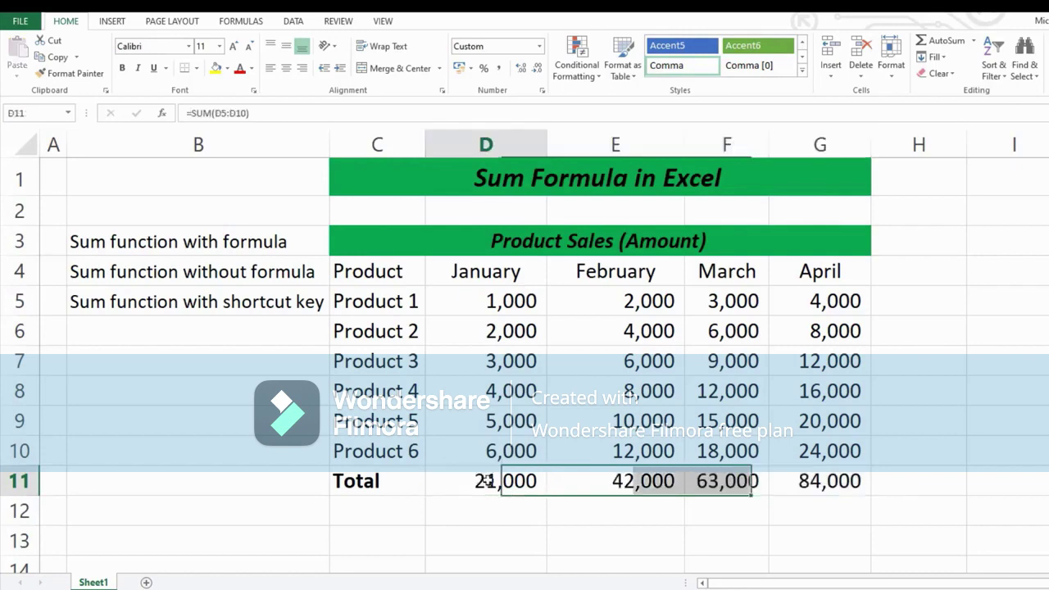
drag(487, 481, 836, 482)
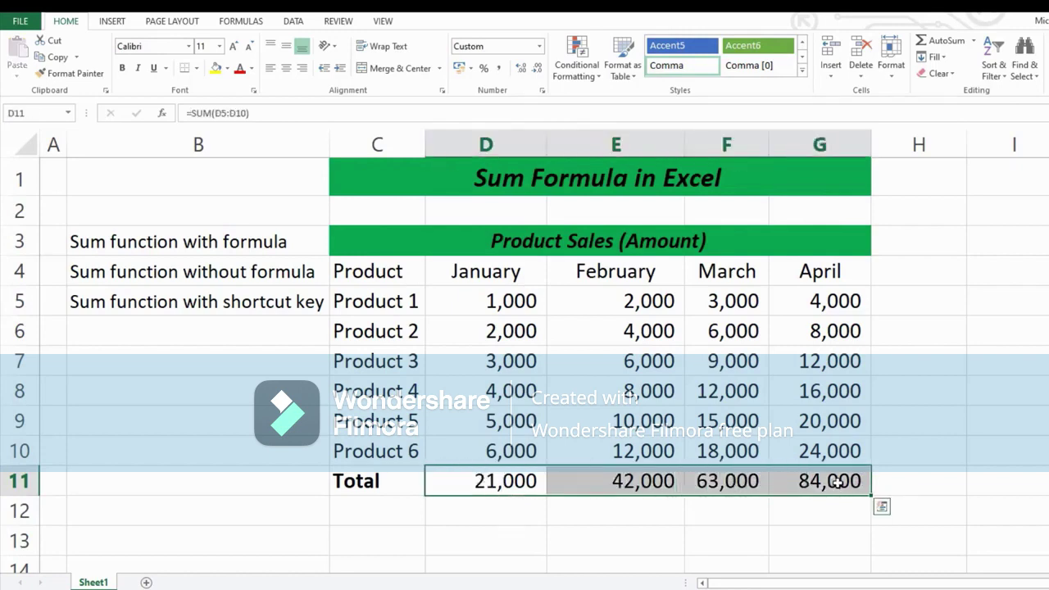
click(486, 145)
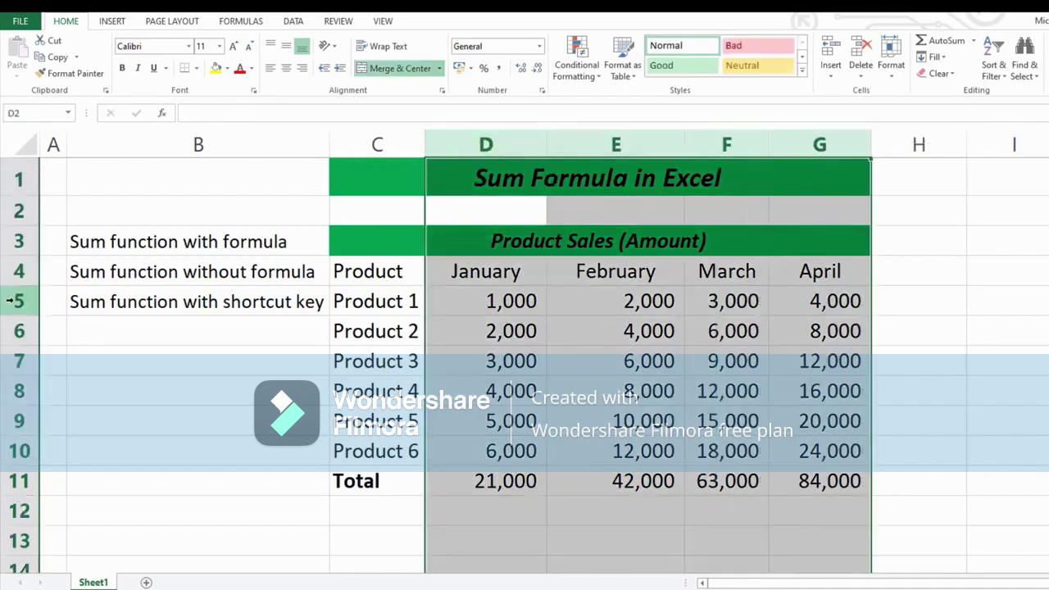
drag(15, 302, 41, 483)
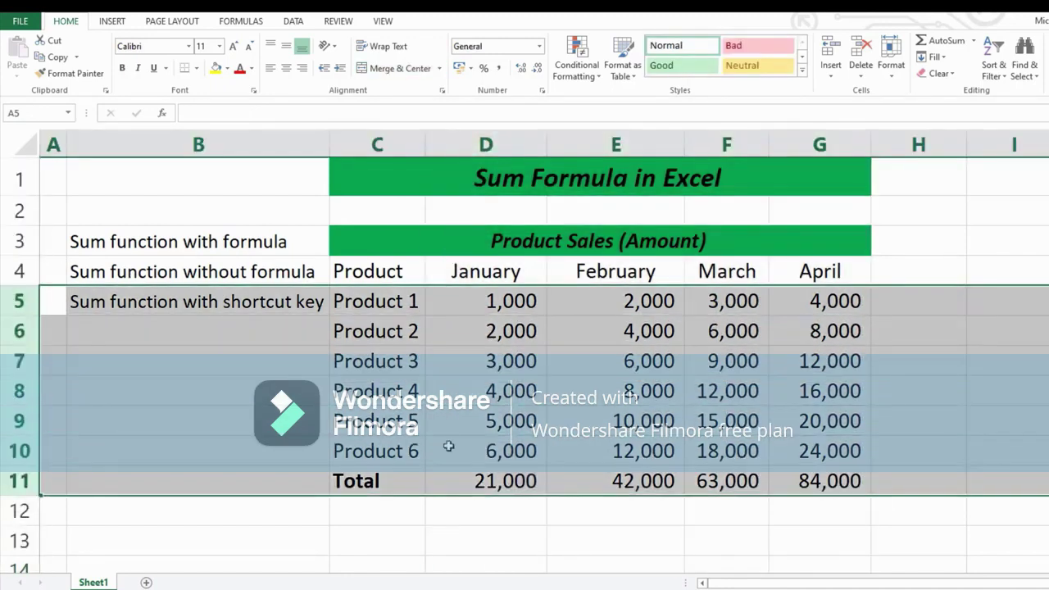
Step: Add the column heading Total in H4, beside the April heading
click(909, 271)
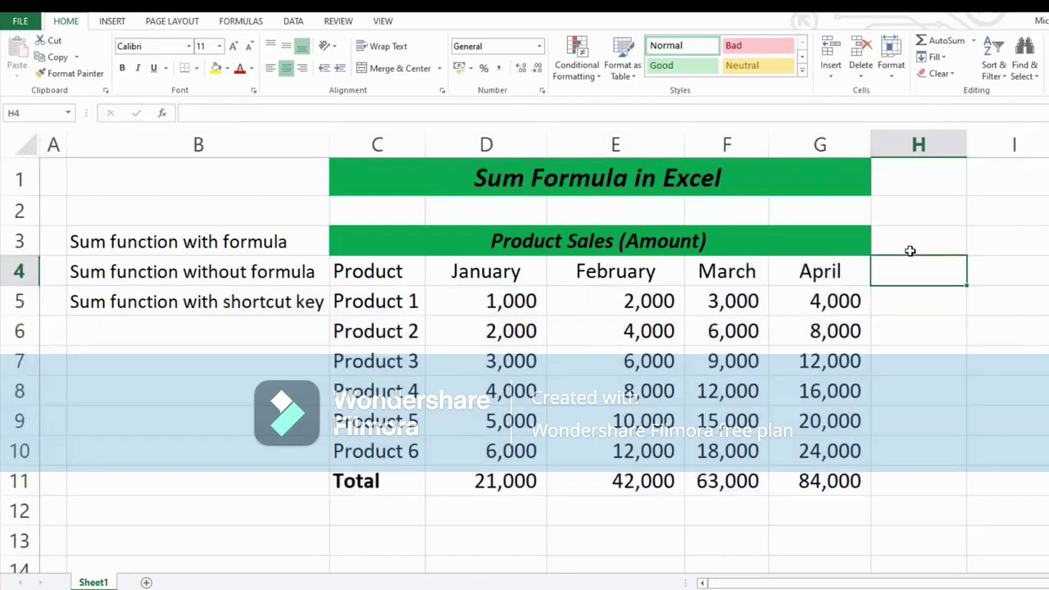
text(Total)
key(Return)
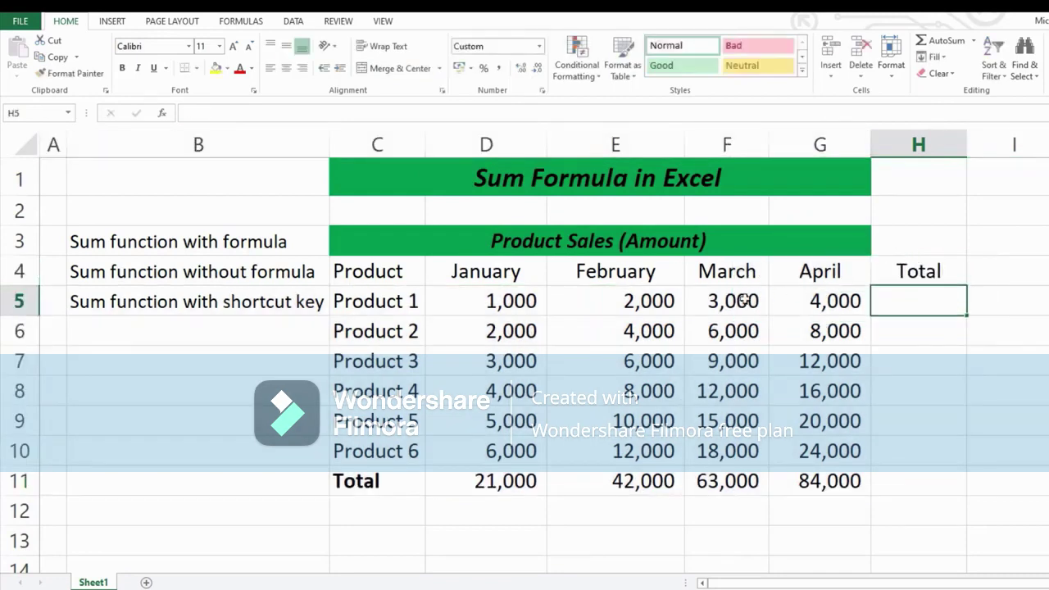
Step: Enter a SUM formula over D5:G5 in H5 to total Product 1's sales across the four months
drag(492, 303, 793, 306)
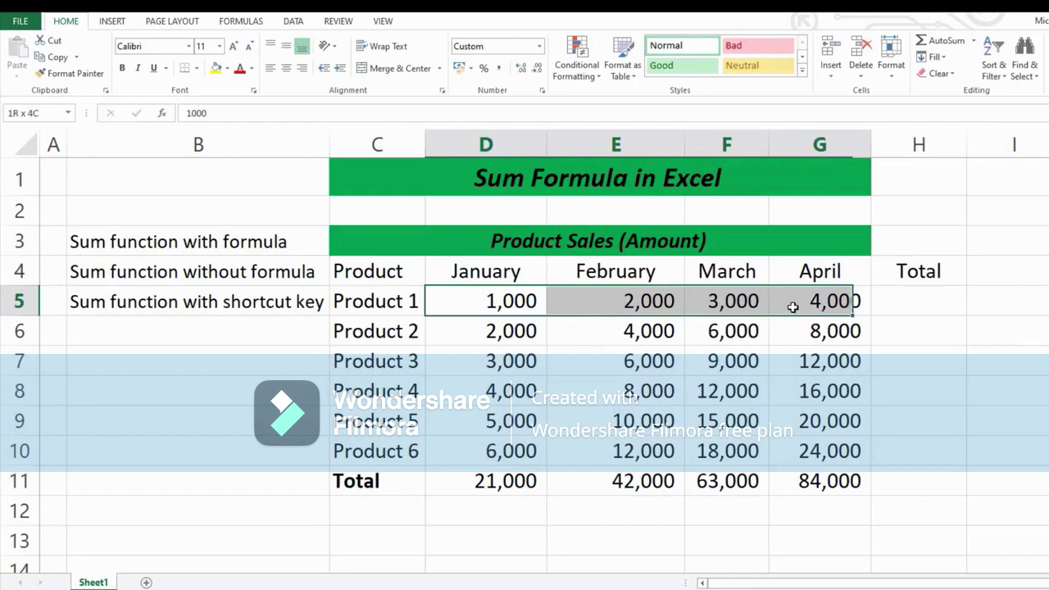
click(909, 300)
text(=)
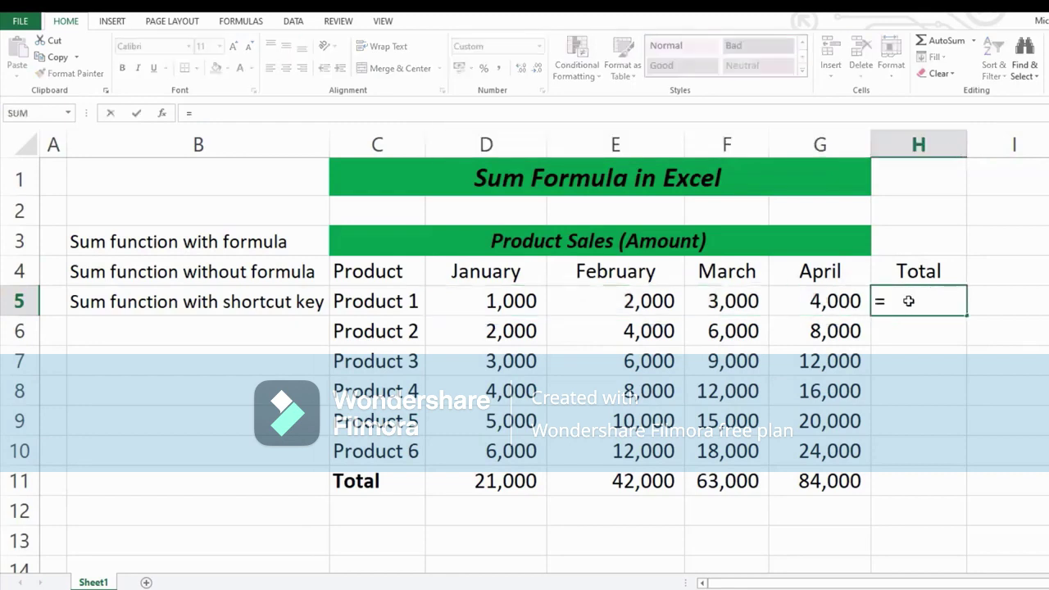
text(sum()
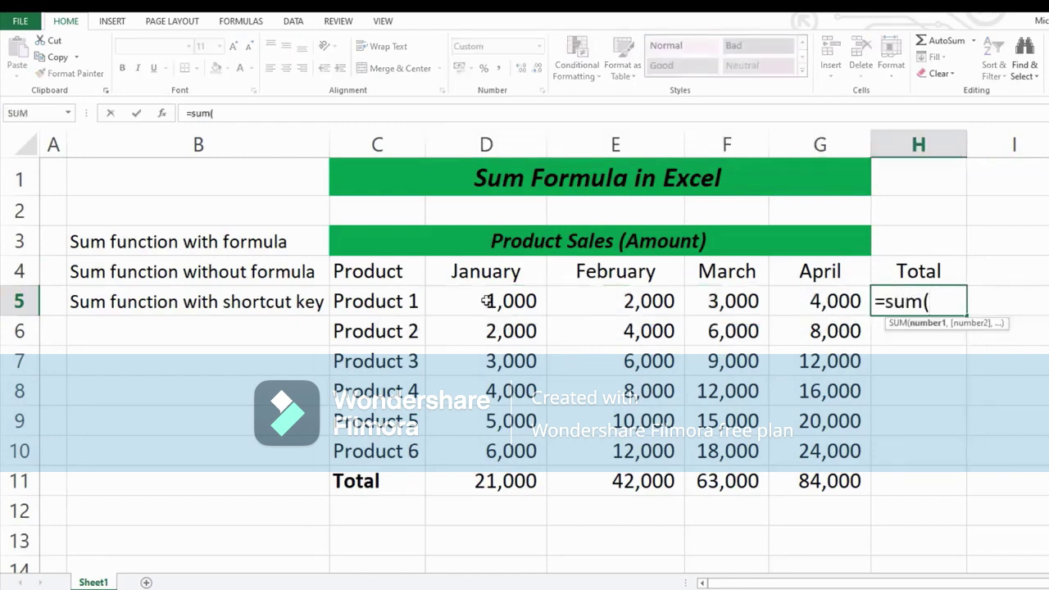
drag(485, 301, 796, 300)
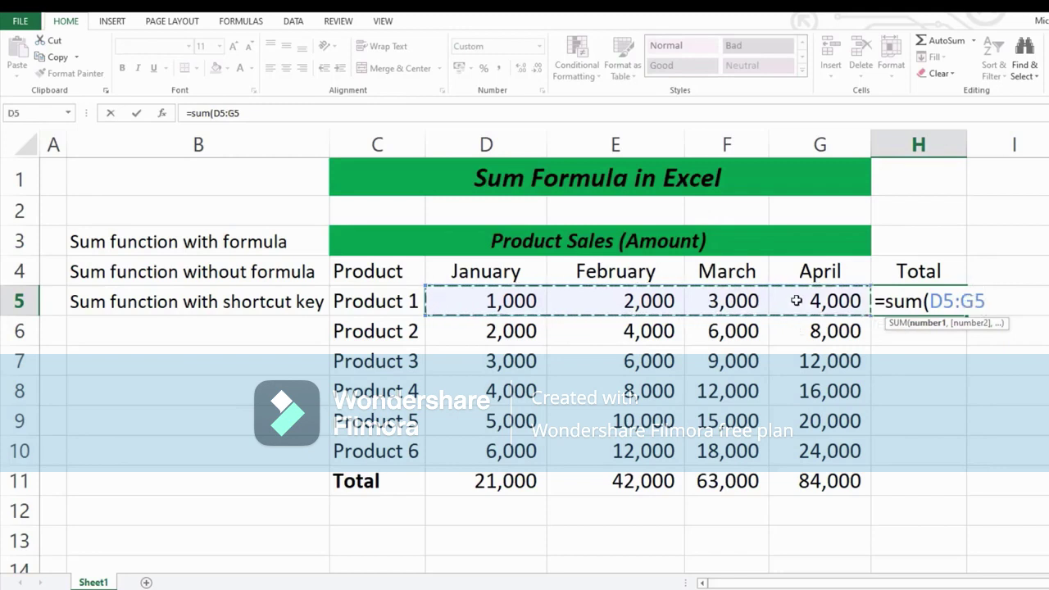
key(Return)
Step: Copy the Product 1 total formula from H5 and paste it into H6:H11 for the remaining products and the Total row
key(Up)
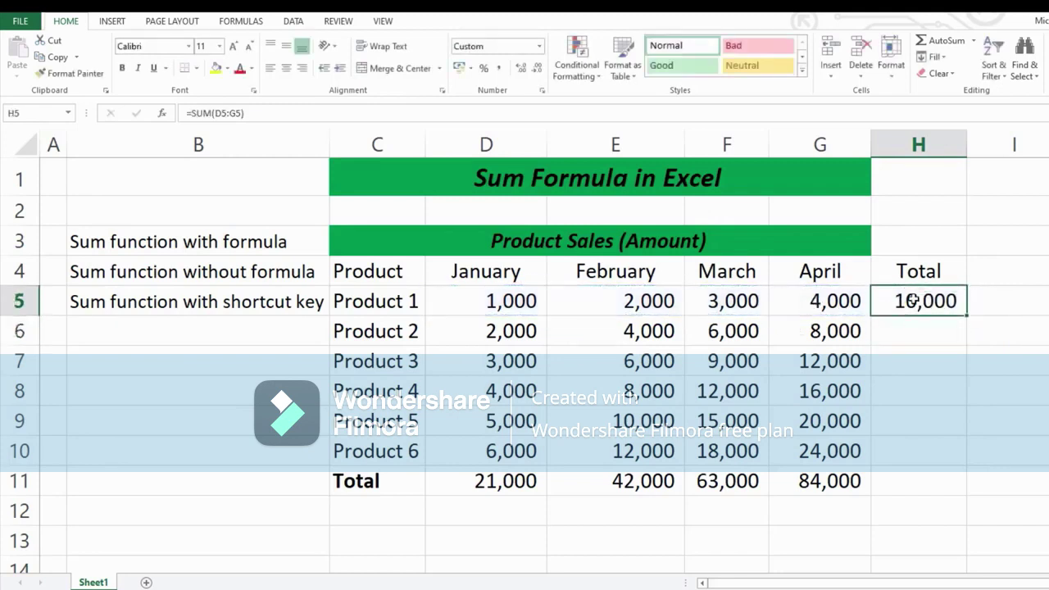
key(ctrl+c)
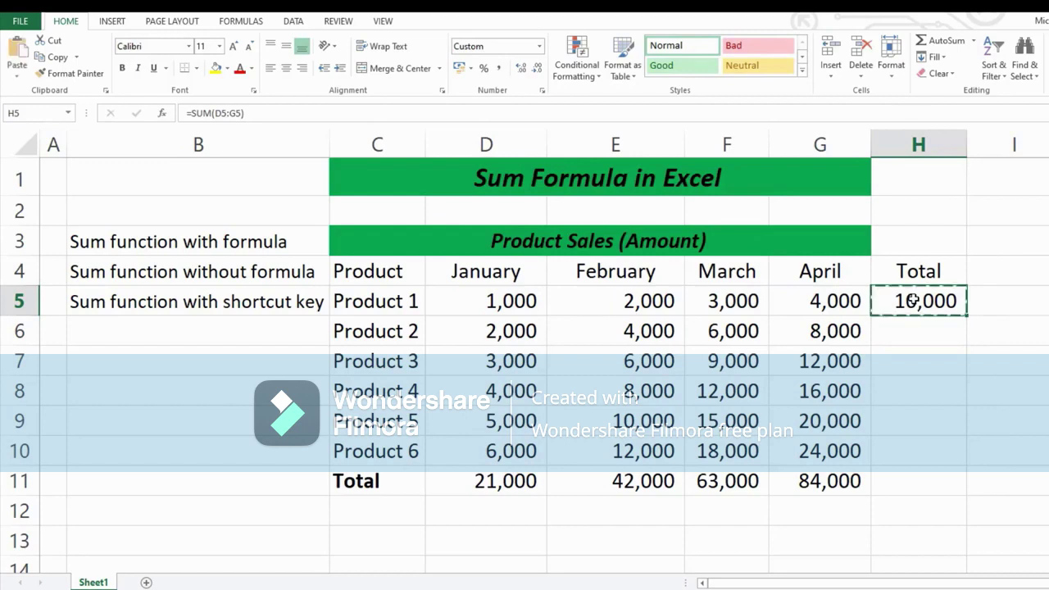
key(Down)
key(shift+Down)
key(shift+Down)
key(shift+Down)
key(shift+Down)
key(shift+Down)
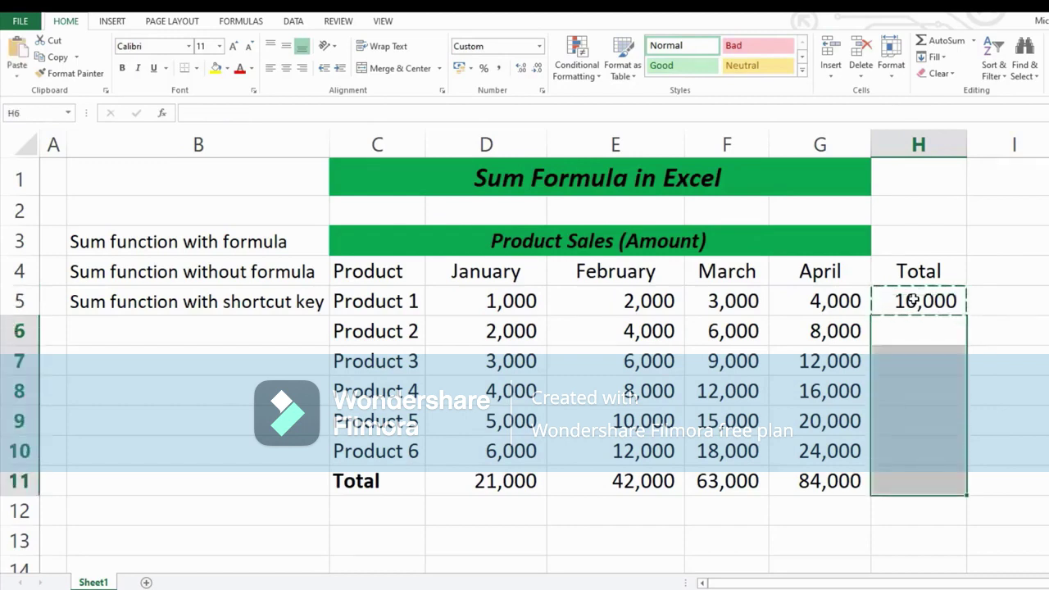
key(ctrl+v)
key(Escape)
drag(912, 301, 926, 480)
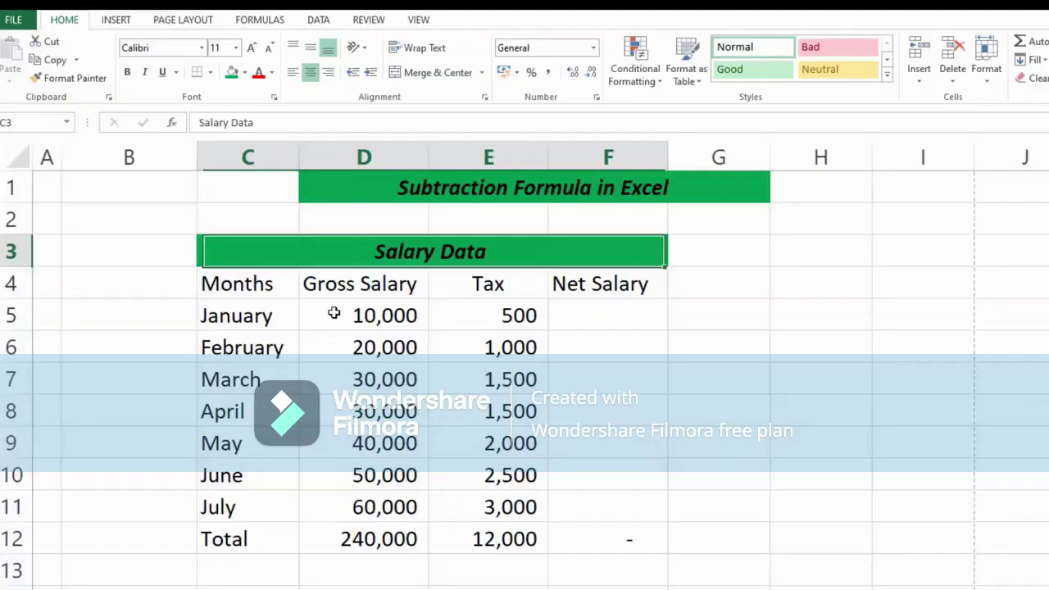
Step: Examine the Months, Gross Salary and Tax columns of the Salary Data table on the subtraction formula sheet
drag(335, 309, 532, 537)
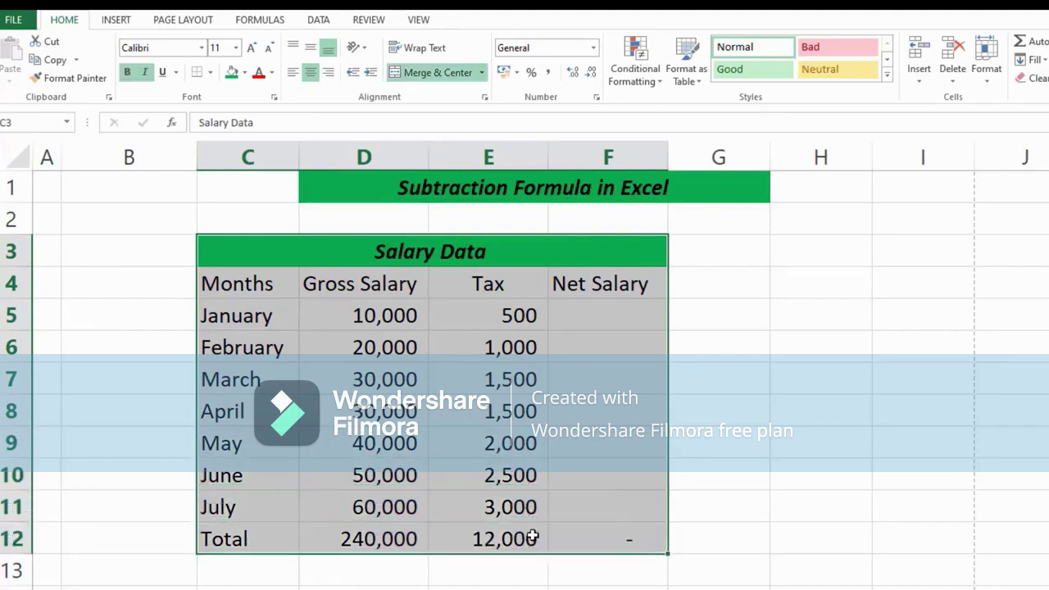
click(238, 287)
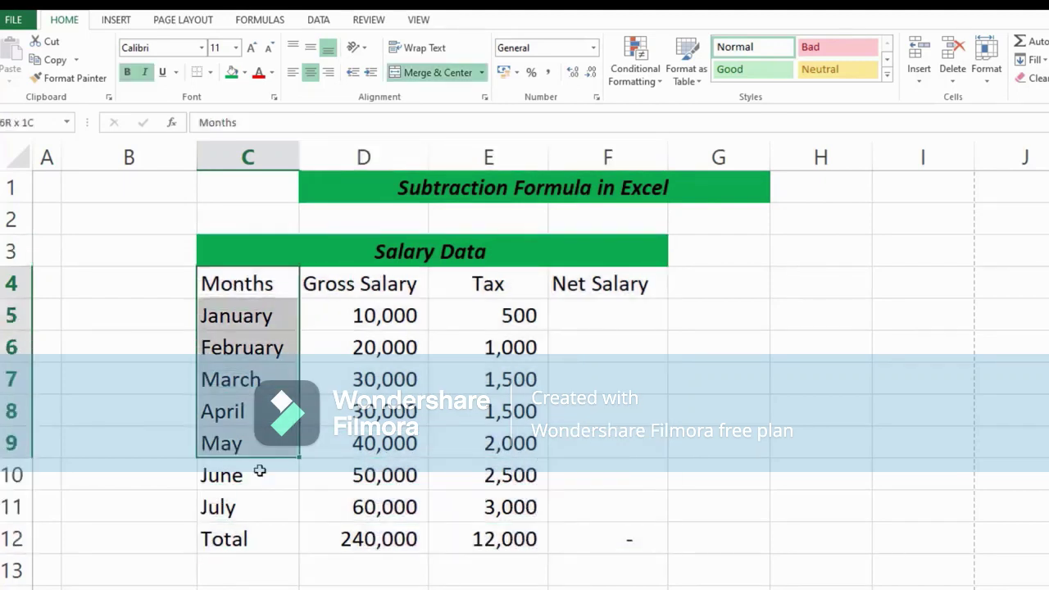
drag(258, 471, 257, 508)
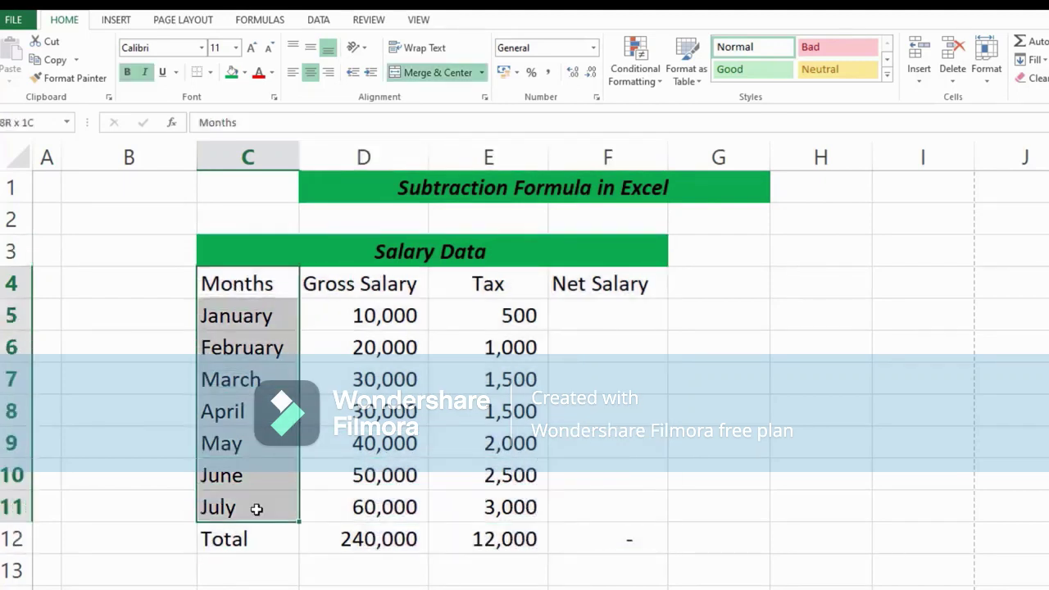
drag(370, 281, 373, 506)
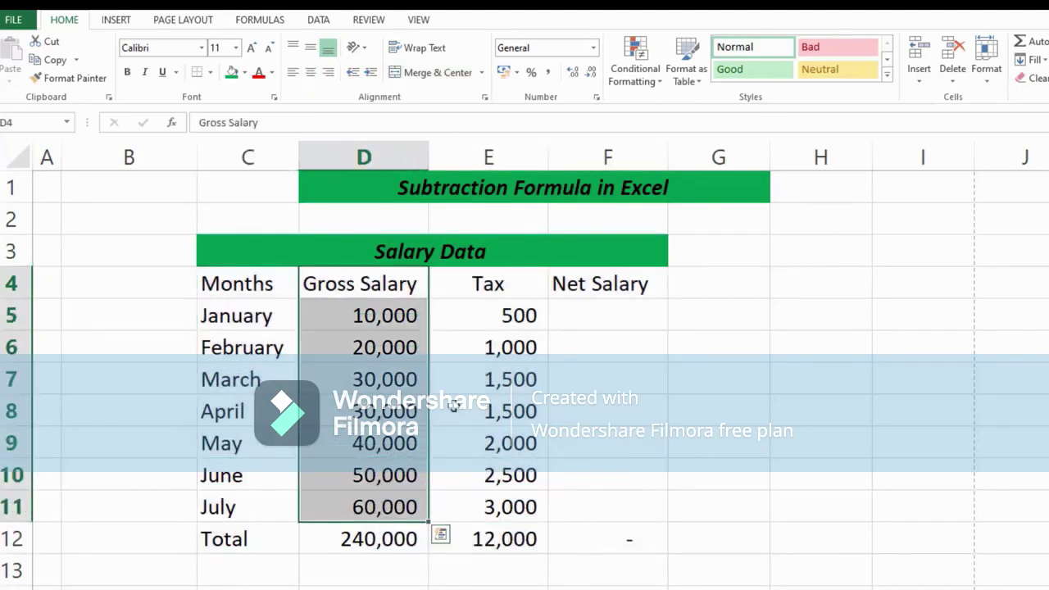
drag(488, 285, 501, 509)
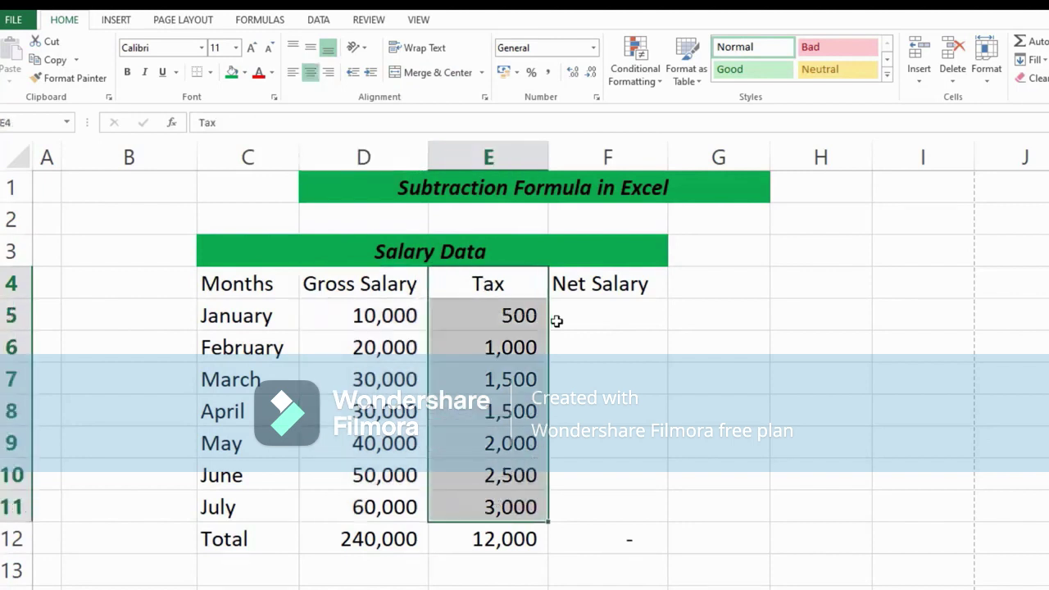
Step: Enter the formula =D5-E5 in F5 to calculate January's net salary from gross salary minus tax
click(598, 316)
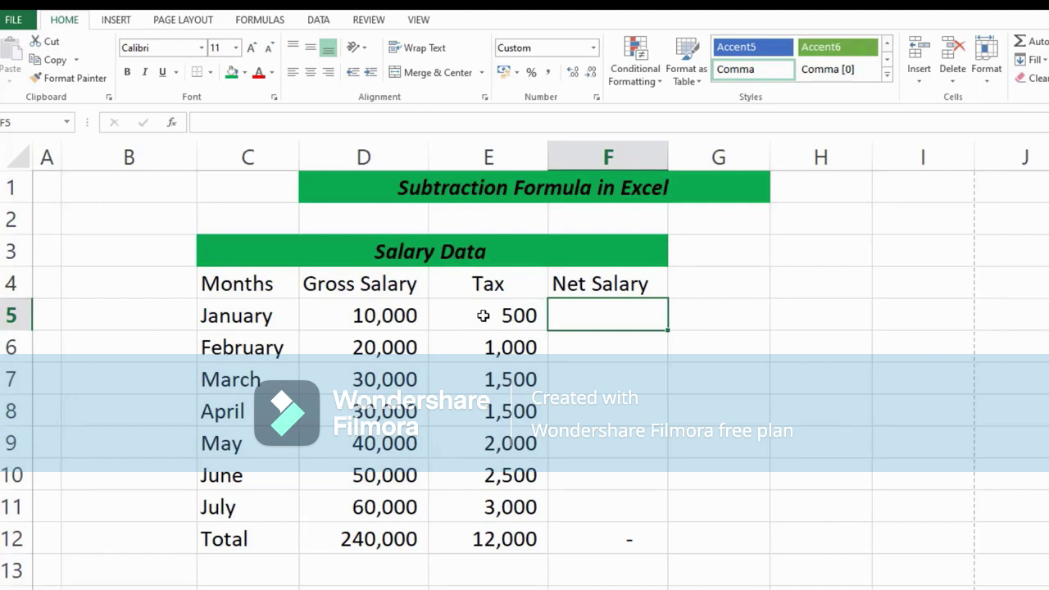
text(=)
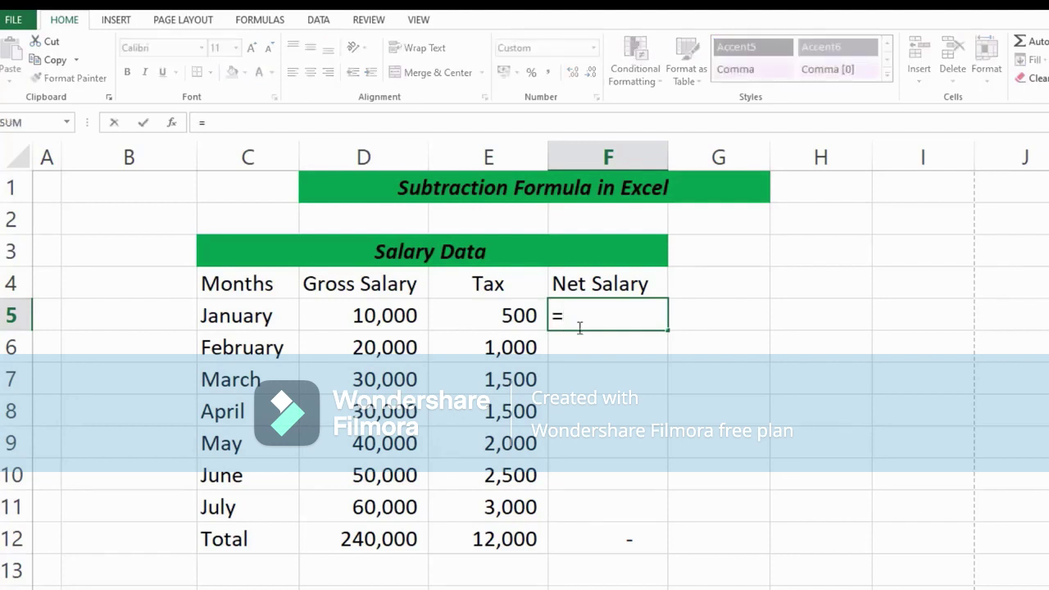
click(352, 316)
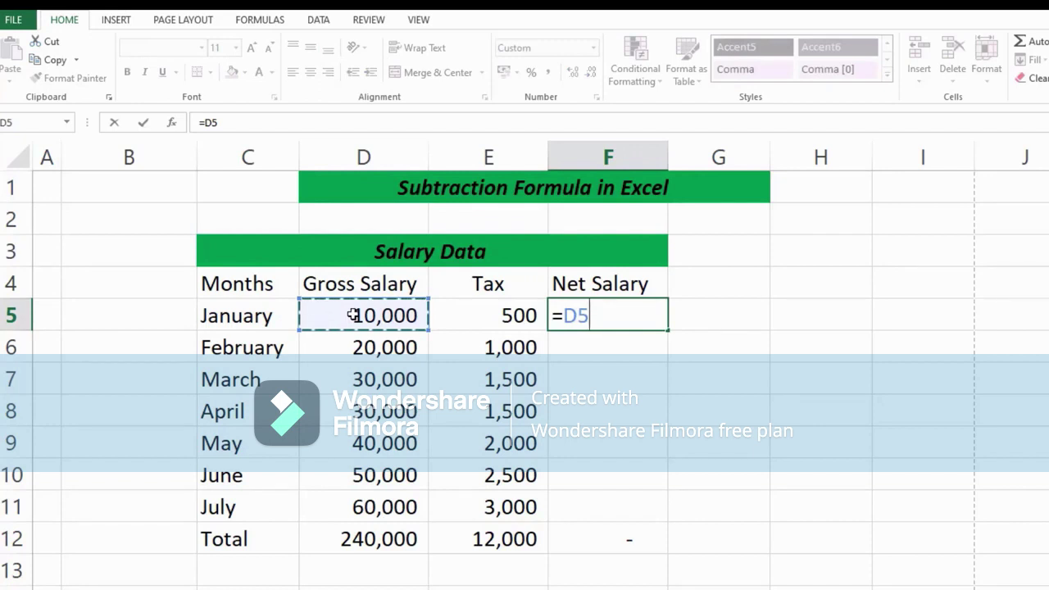
text(-)
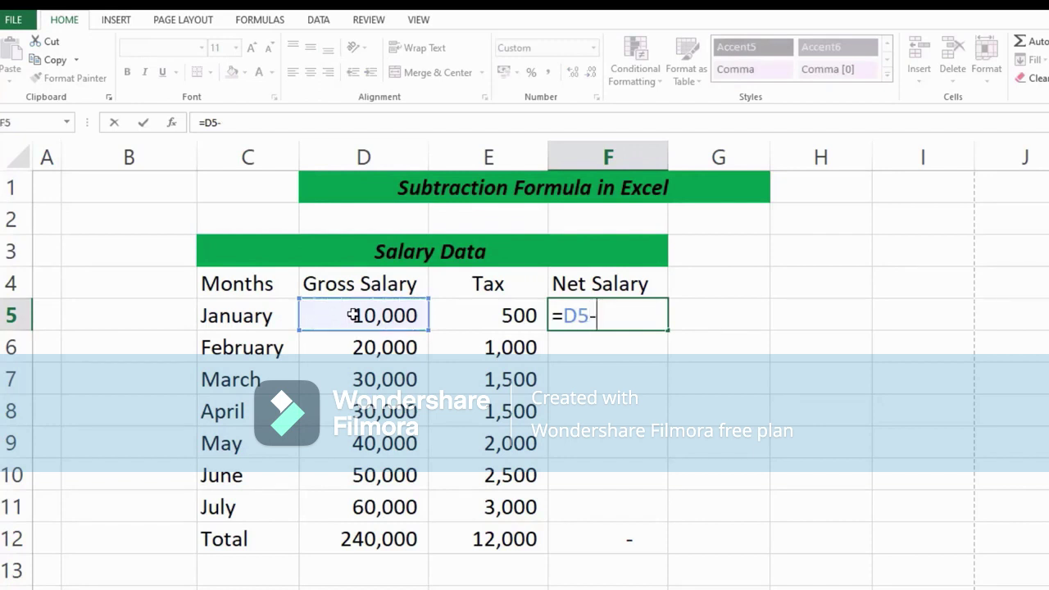
click(497, 315)
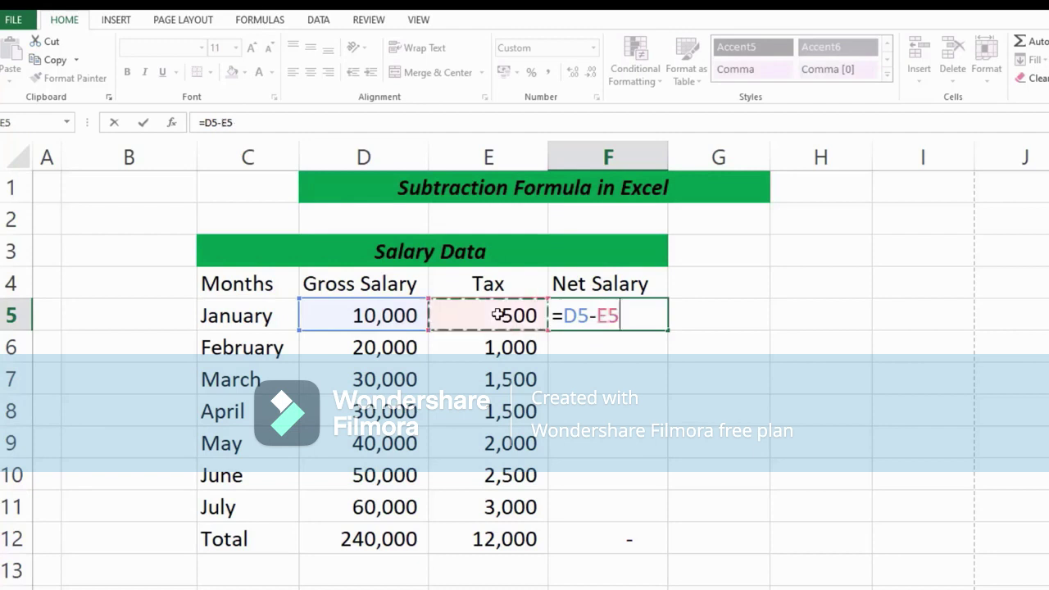
key(Return)
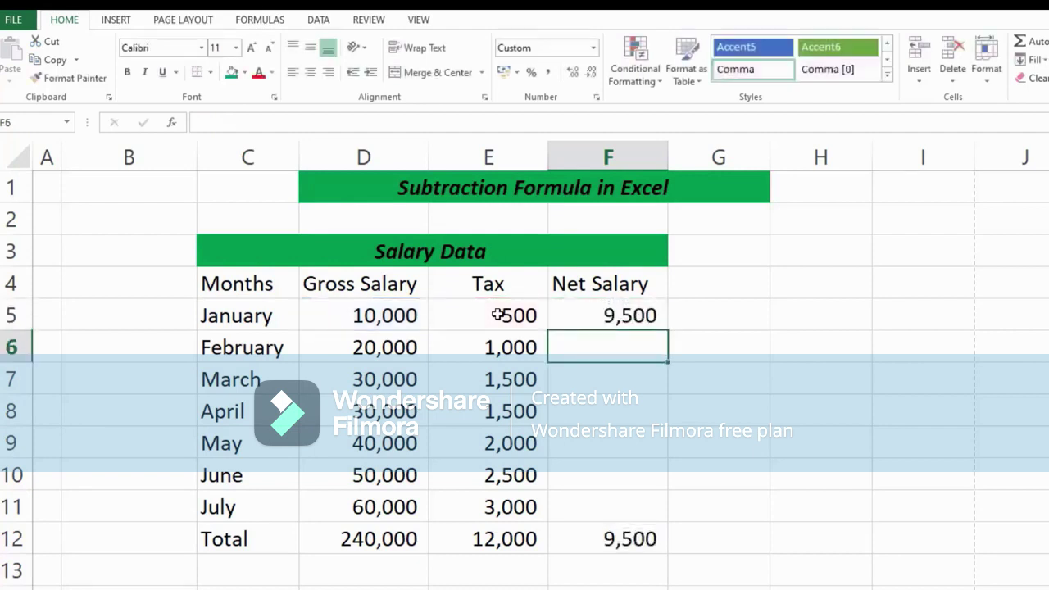
key(Up)
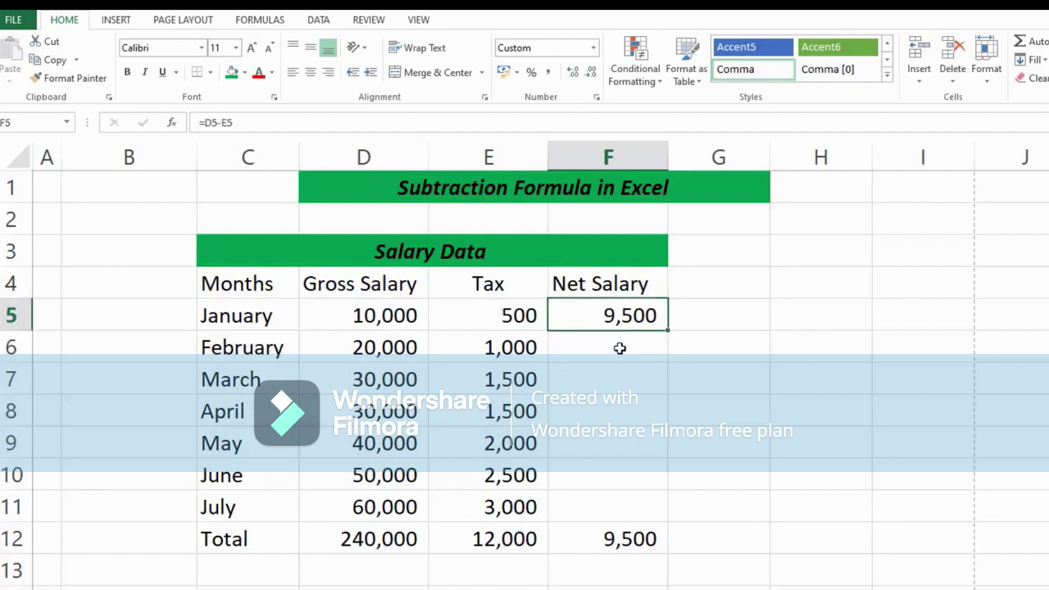
Step: Copy January's net salary formula from F5, paste it into F6:F11, and undo the paste
drag(612, 347, 614, 499)
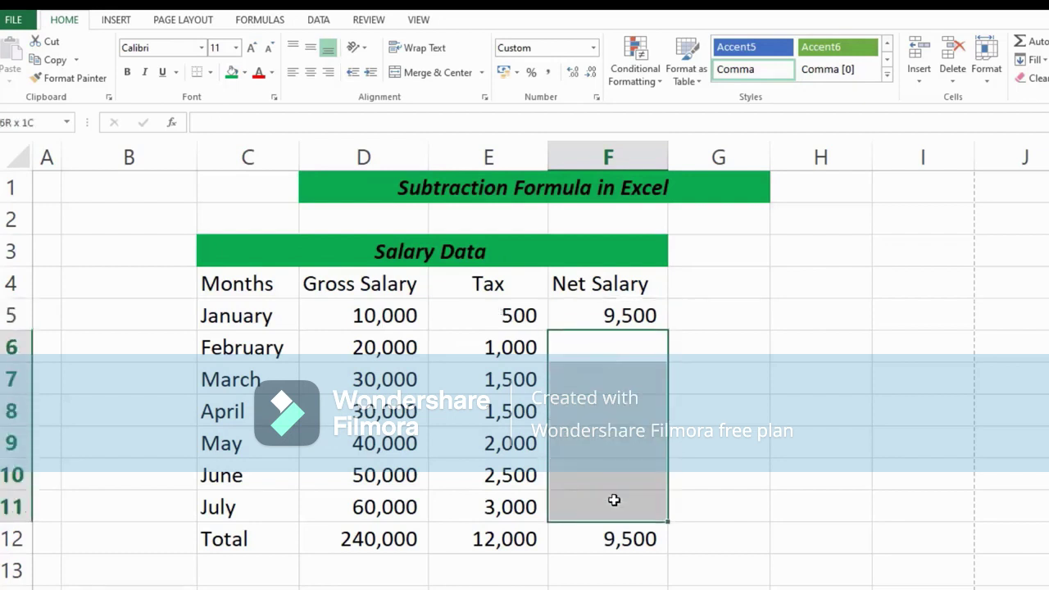
click(612, 316)
key(ctrl+c)
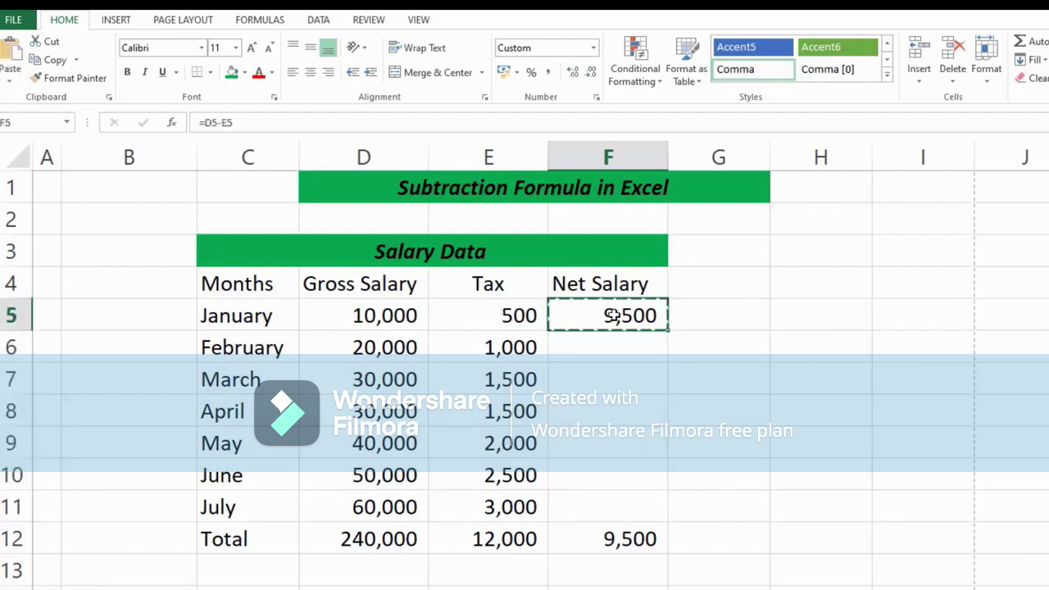
key(Down)
key(shift+Down)
key(shift+Down)
key(shift+Down)
key(shift+Down)
key(shift+Down)
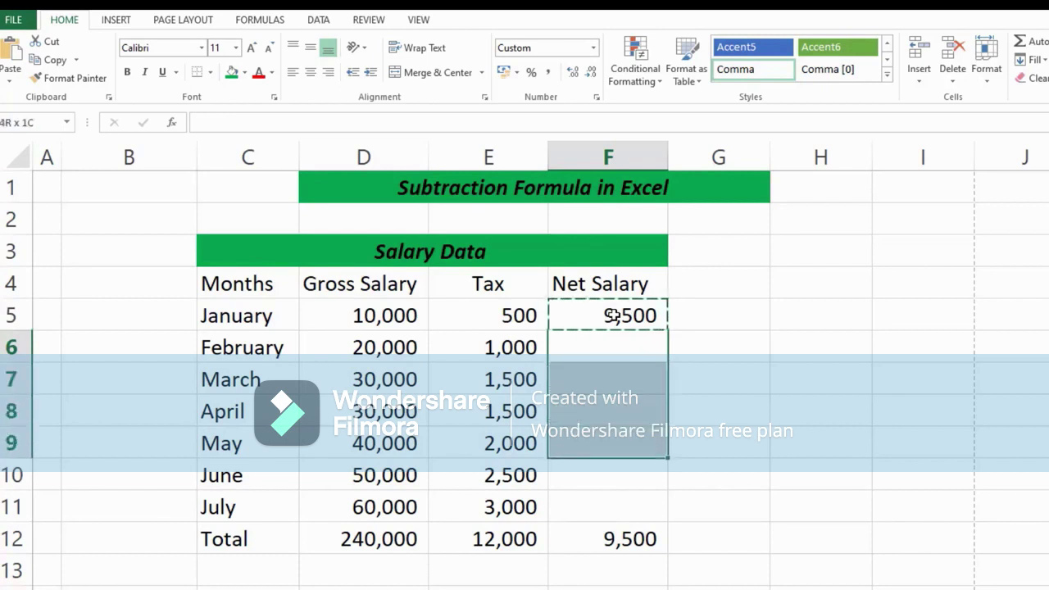
key(ctrl+v)
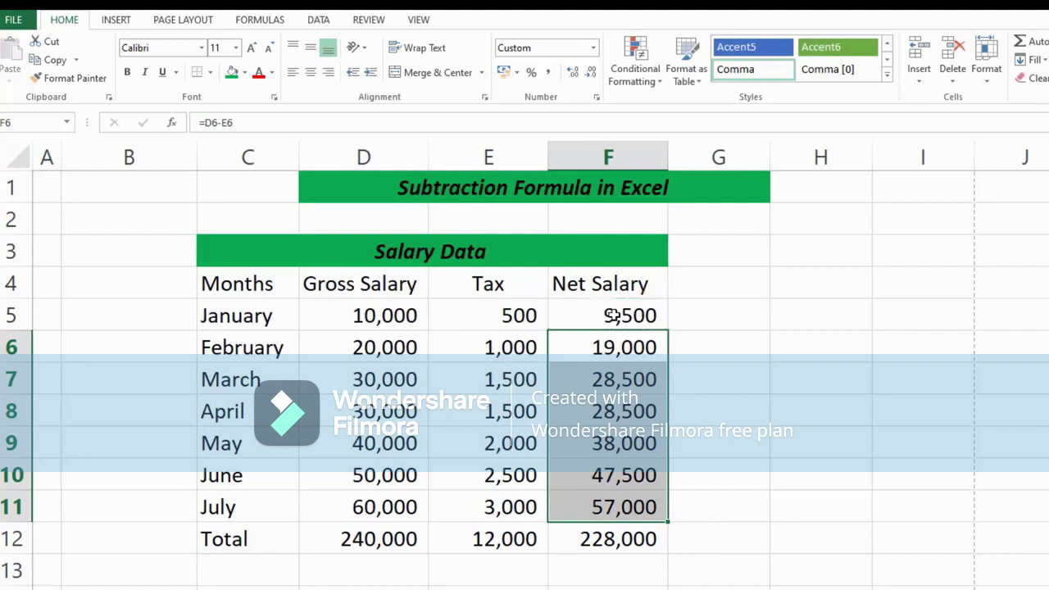
key(ctrl+z)
Step: Autofill January's net salary formula from F5 down through July in F11
click(613, 316)
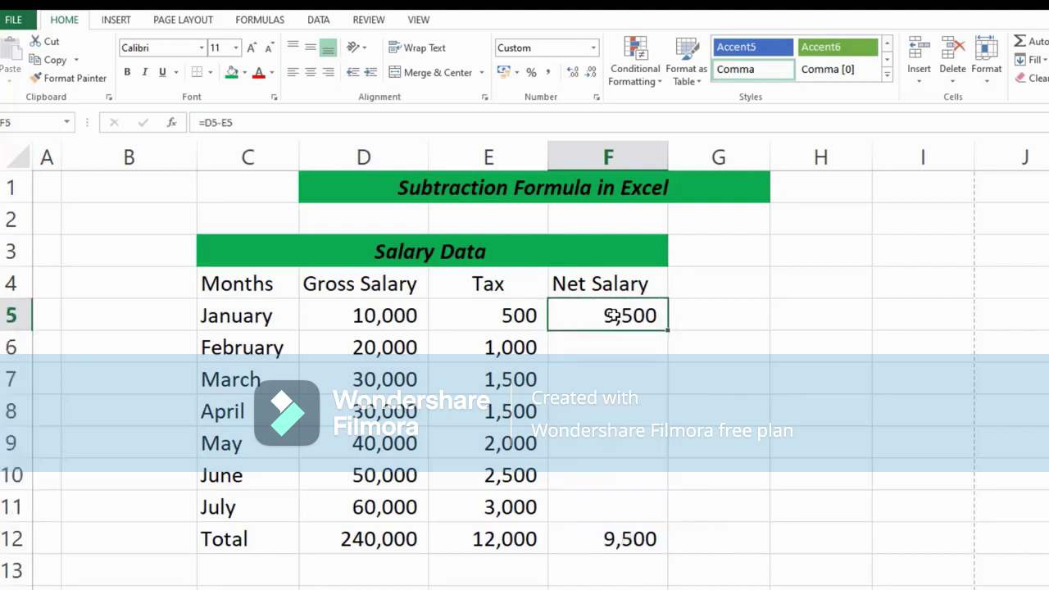
double_click(668, 334)
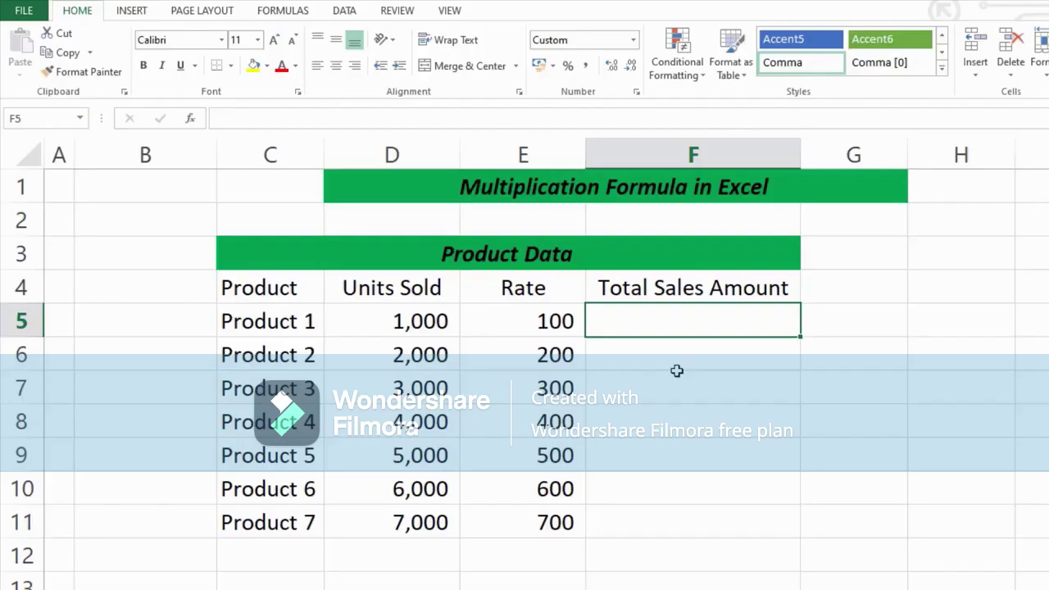
Step: Examine the Product, Units Sold and Rate columns of the Product Data table on the multiplication formula sheet
click(467, 264)
drag(478, 361, 480, 515)
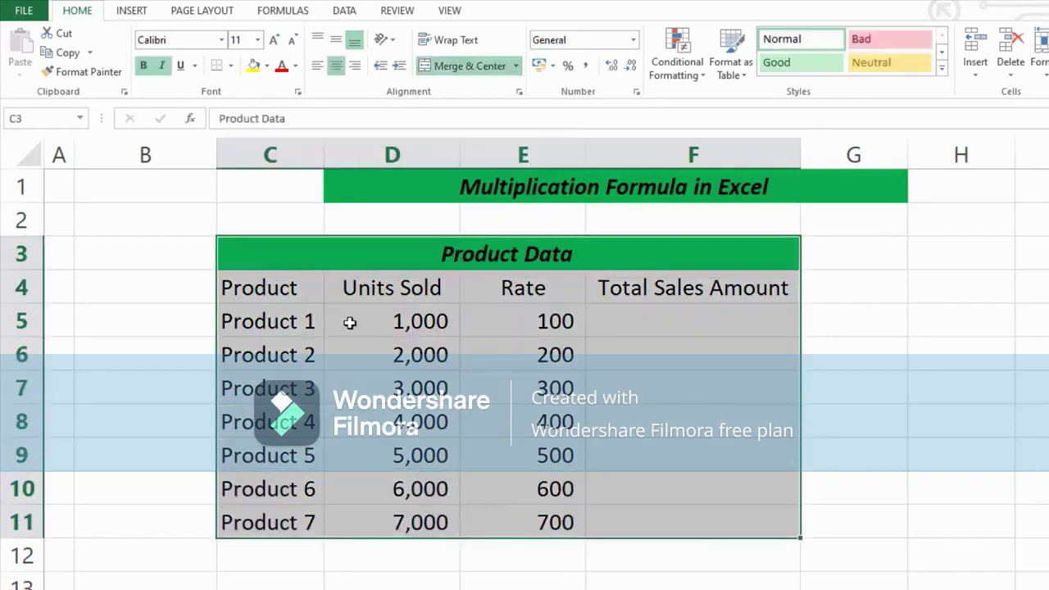
drag(272, 291, 275, 526)
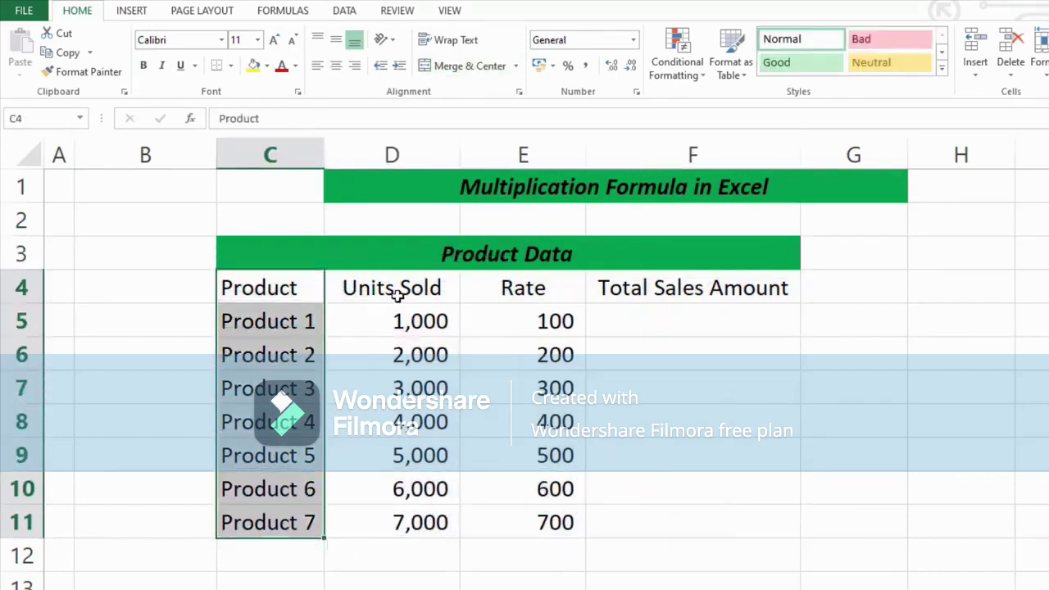
drag(398, 290, 406, 523)
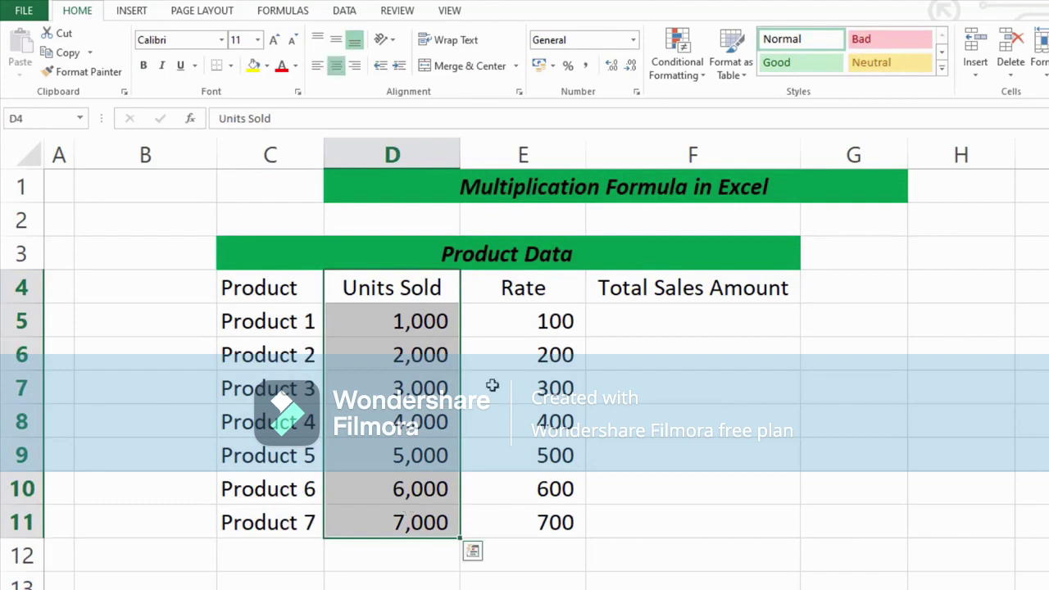
drag(529, 279, 530, 521)
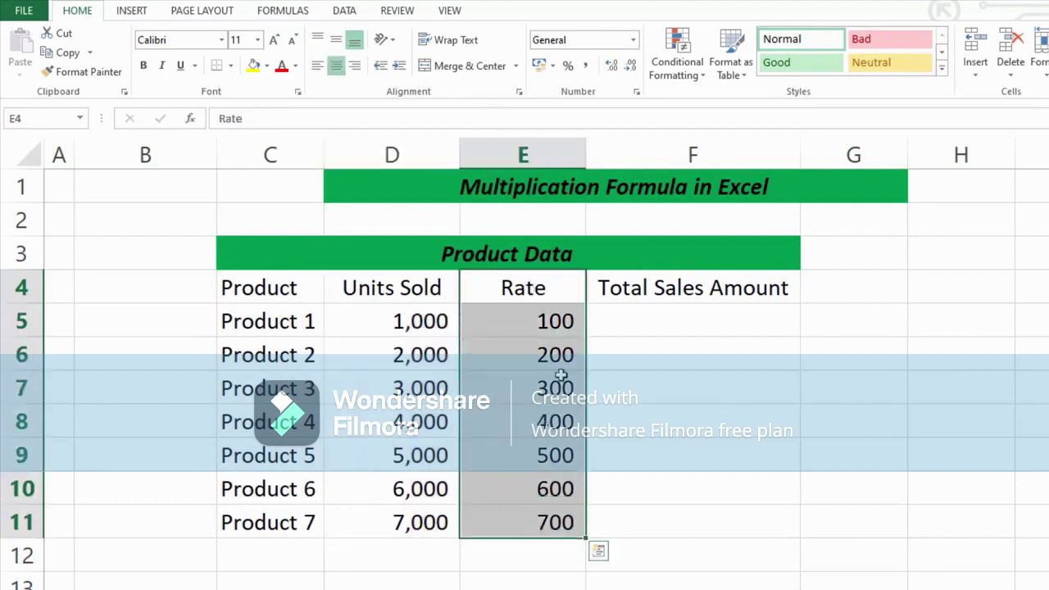
Step: Enter the formula =D5*E5 in F5 to calculate Product 1's total sales amount from units sold and rate
click(673, 319)
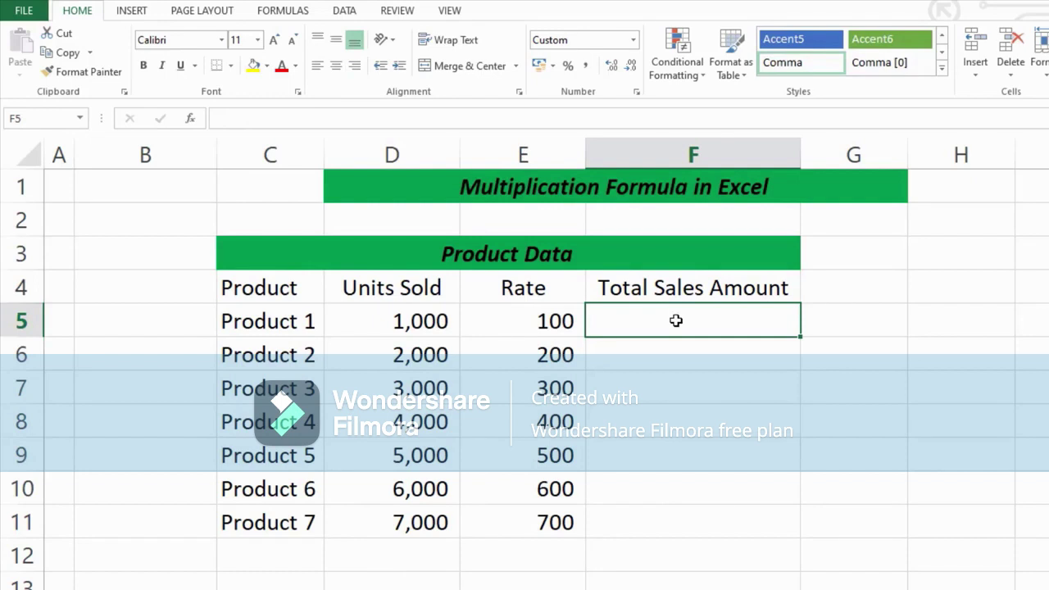
text(=)
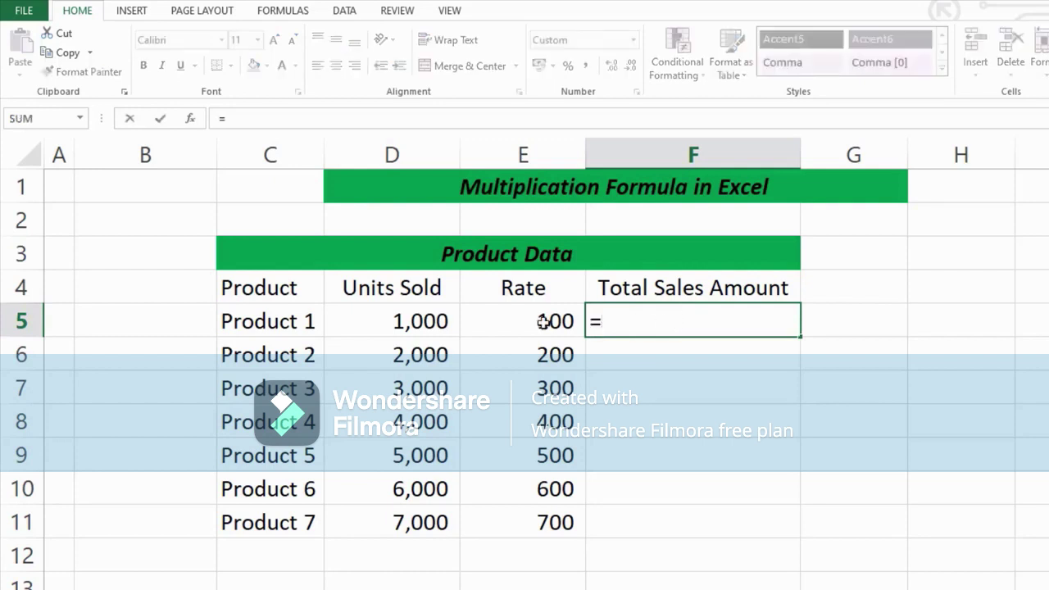
click(393, 321)
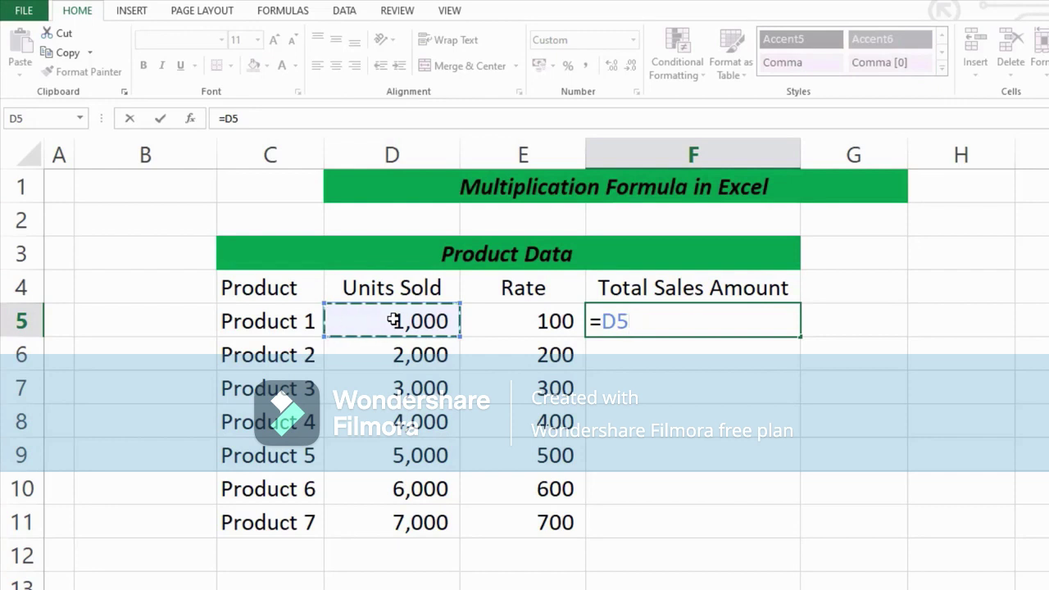
text(*)
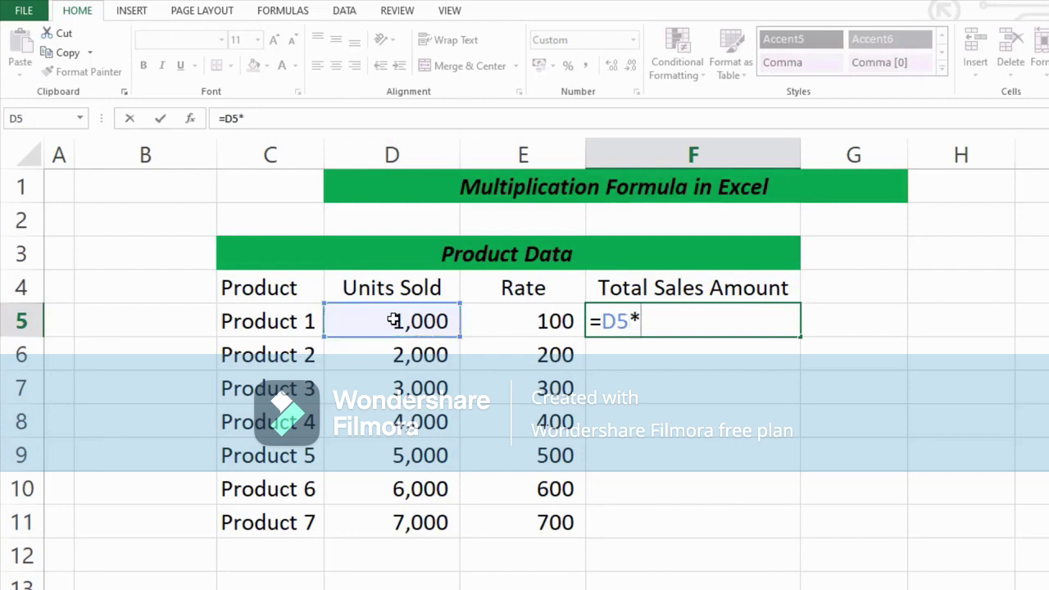
click(521, 326)
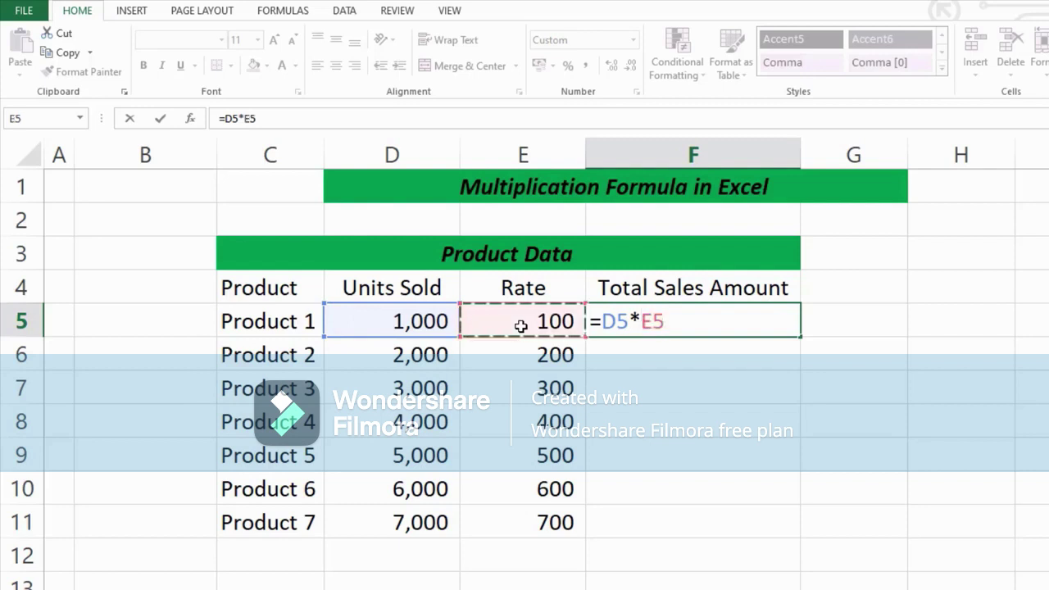
key(Return)
key(Down)
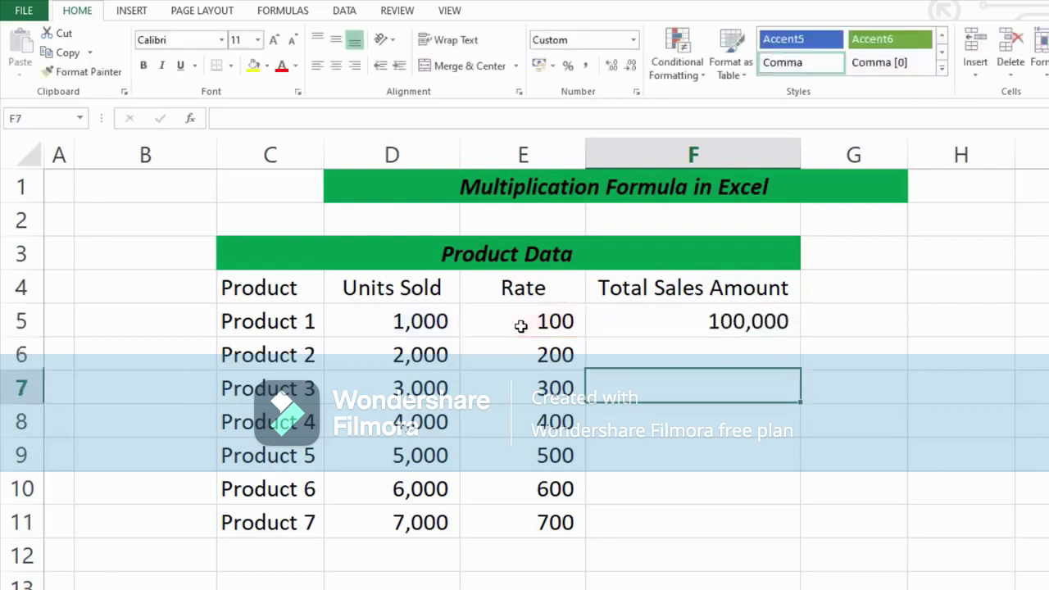
key(Up)
key(Up)
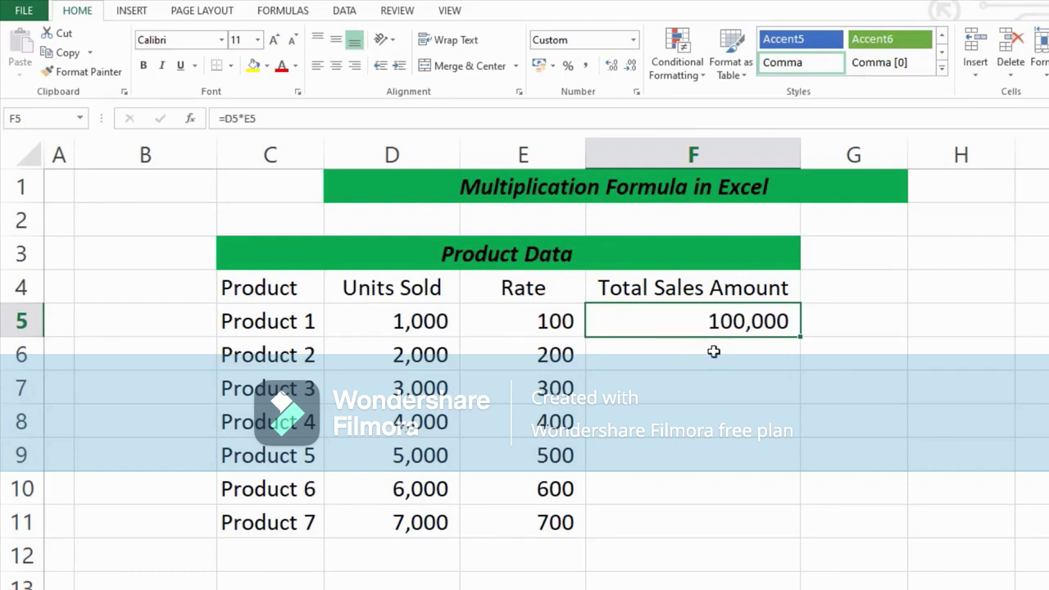
Step: Copy Product 1's total sales amount formula from F5 and paste it into F6:F11 for the remaining products
drag(686, 354, 686, 527)
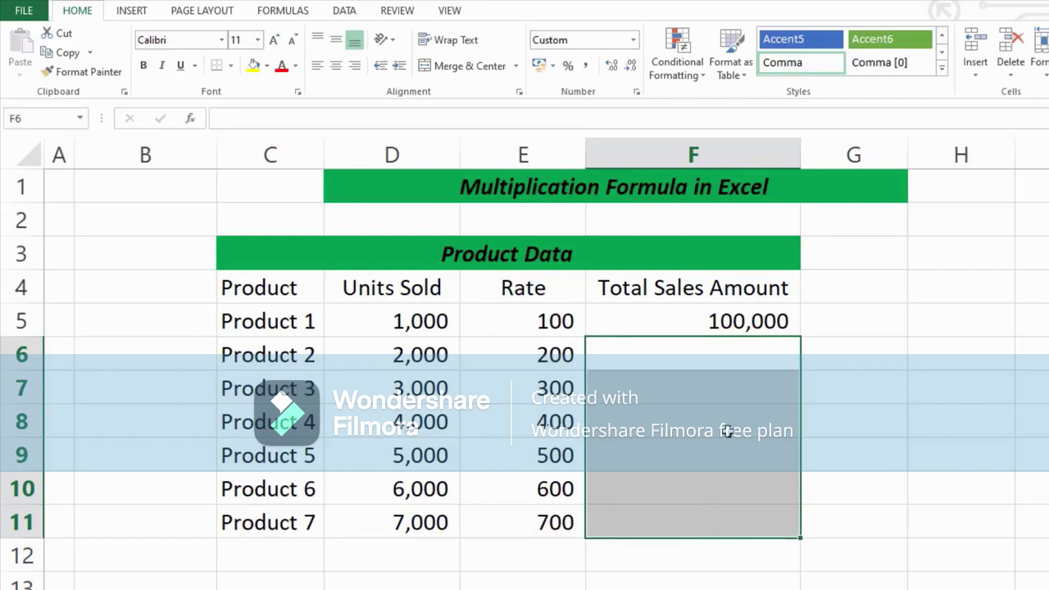
click(710, 318)
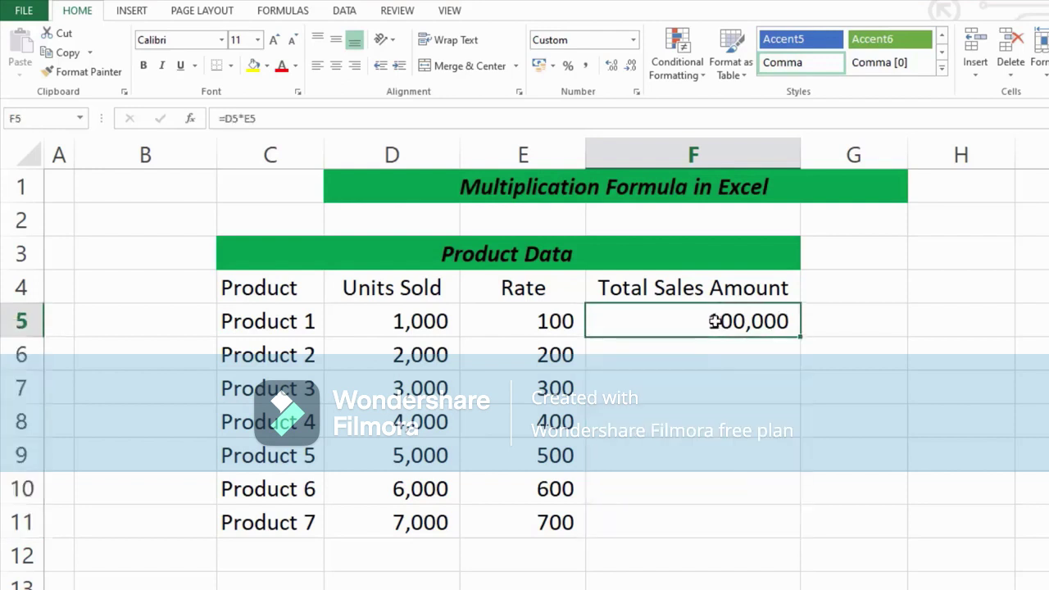
key(ctrl+c)
drag(697, 353, 694, 513)
key(ctrl+v)
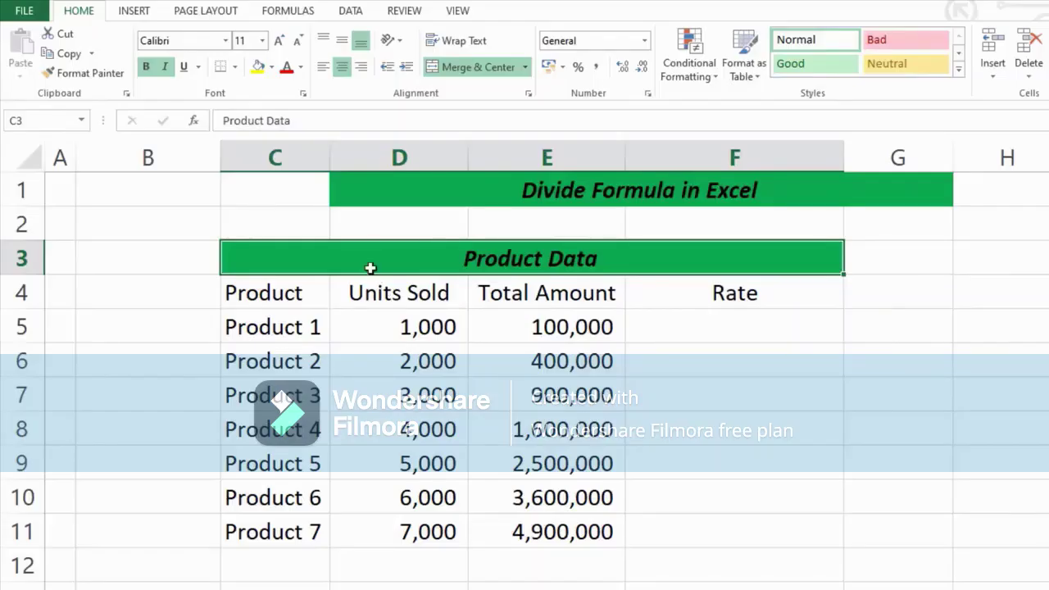
Step: Examine the Product, Units Sold and Total Amount columns of the Product Data table on the divide formula sheet
drag(370, 268, 385, 529)
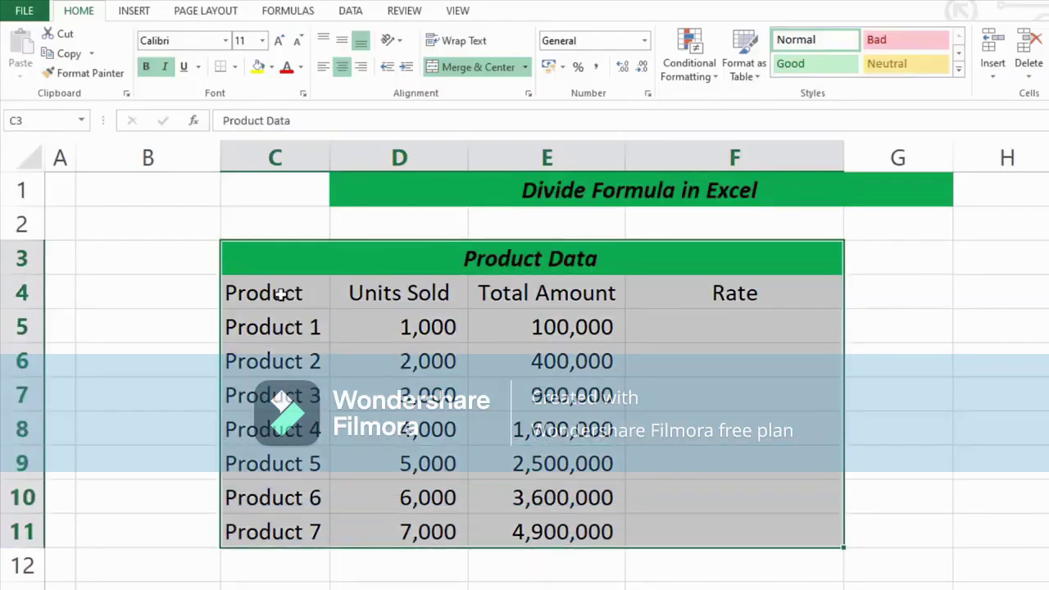
drag(280, 295, 281, 531)
drag(412, 293, 410, 528)
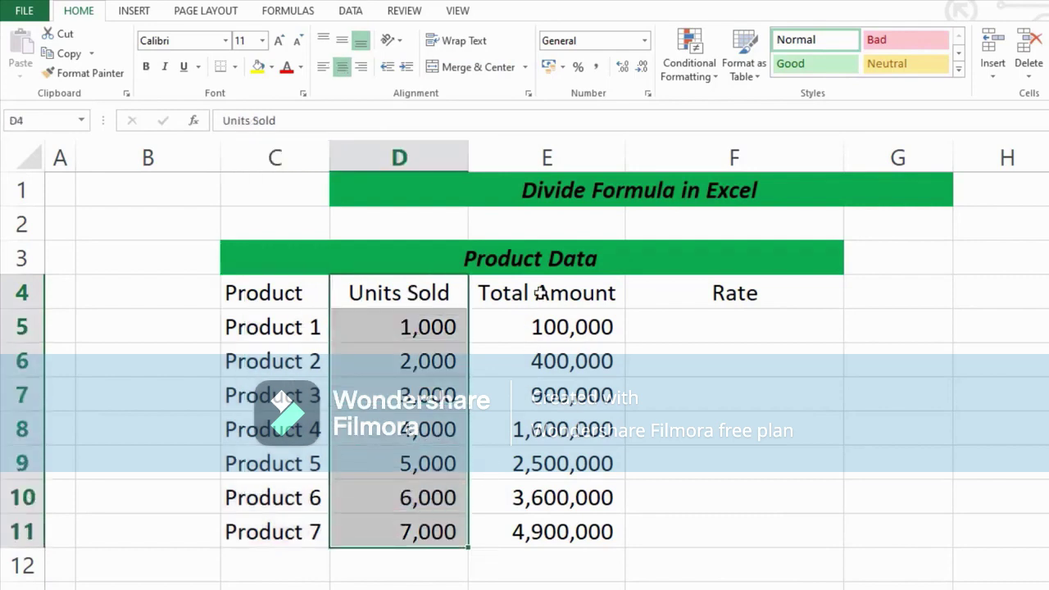
drag(541, 293, 533, 529)
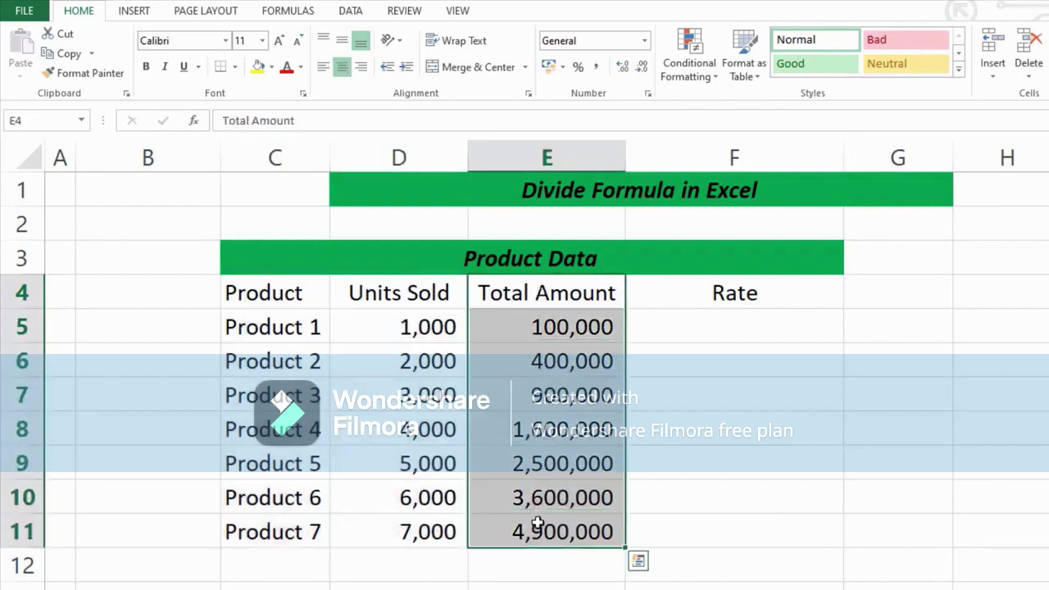
click(14, 330)
click(727, 330)
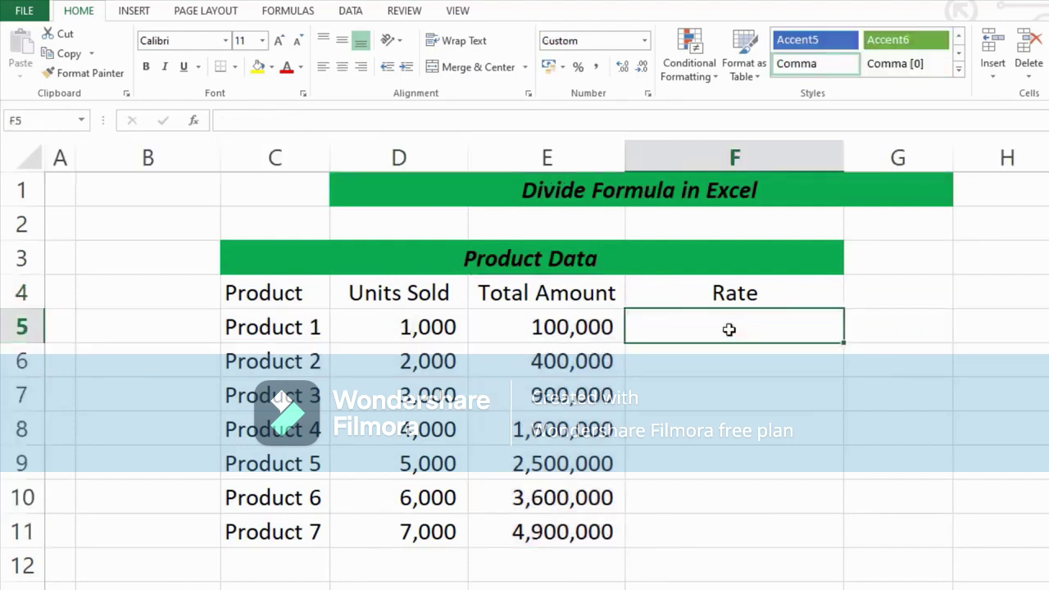
click(557, 329)
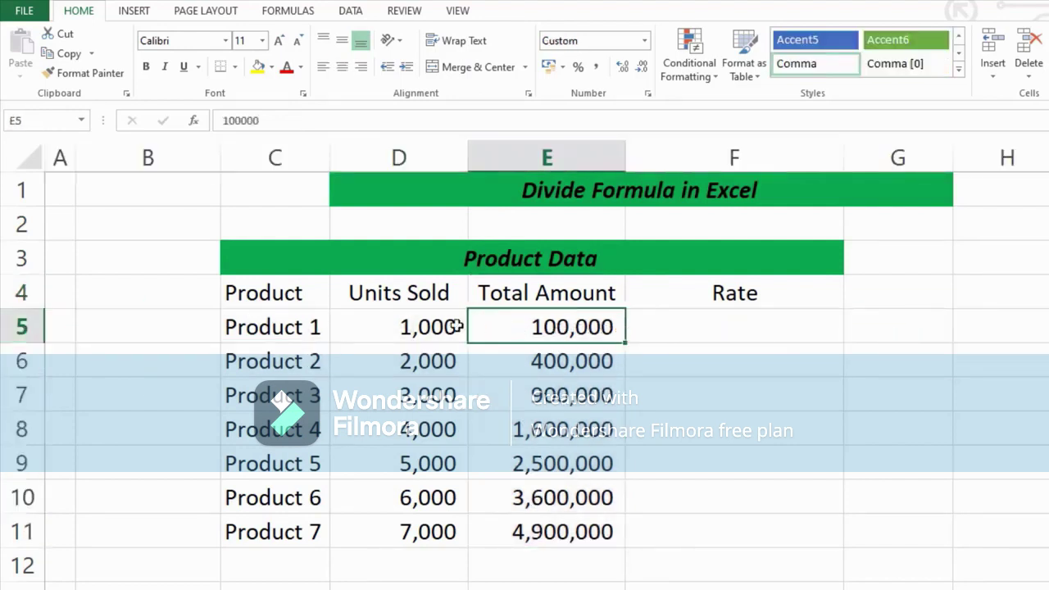
click(407, 326)
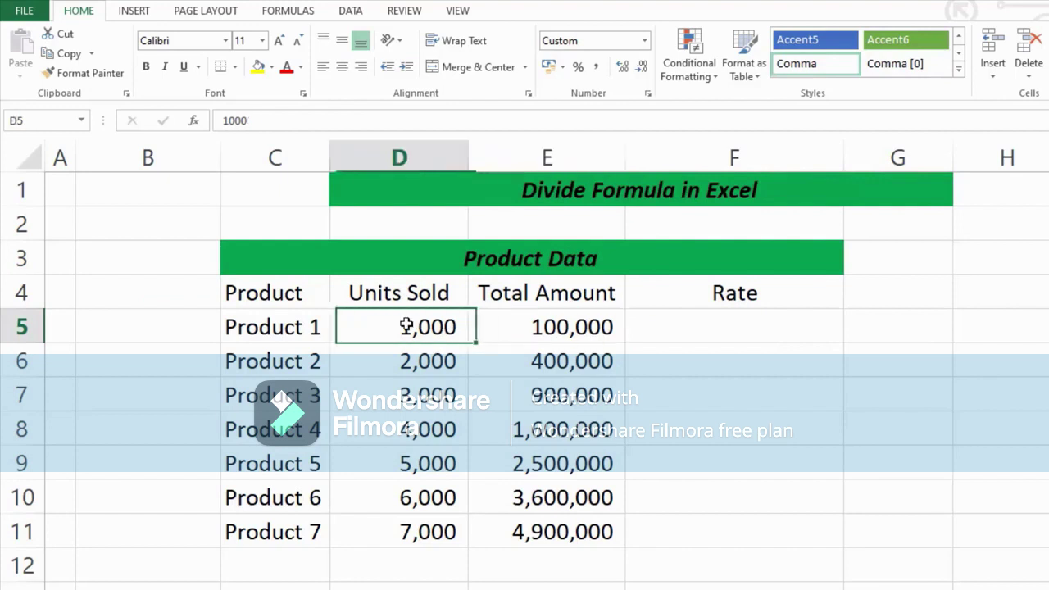
Step: Enter the formula =E5/D5 in F5 to calculate Product 1's rate from total amount and units sold
click(689, 331)
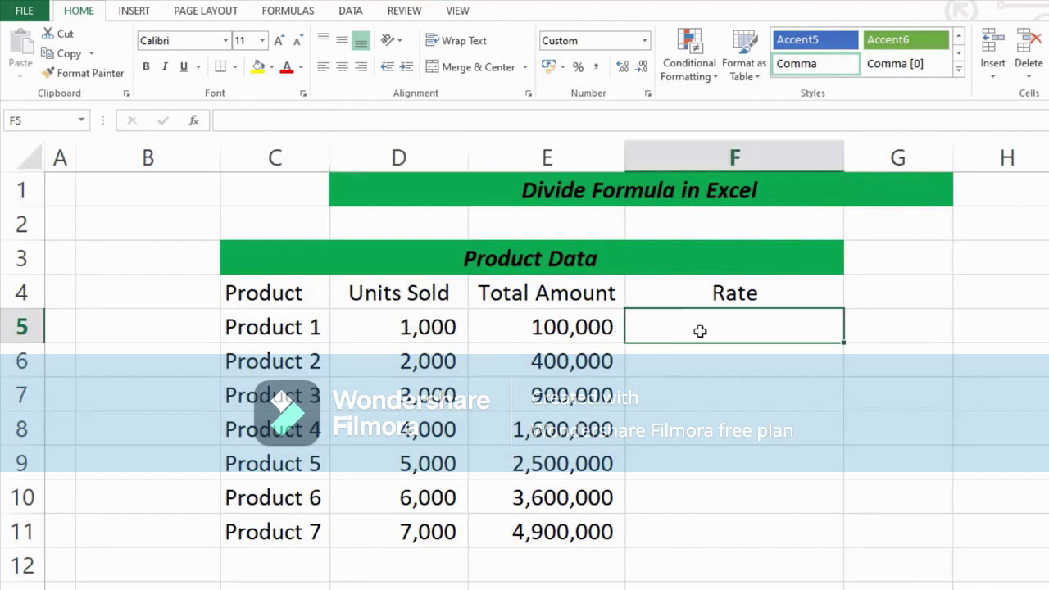
text(=)
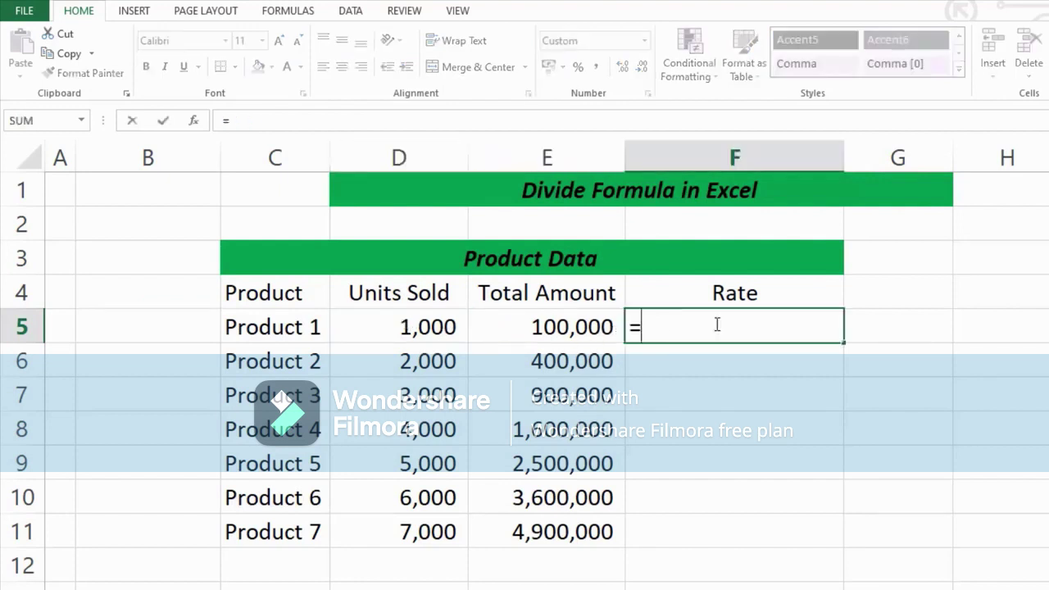
click(549, 326)
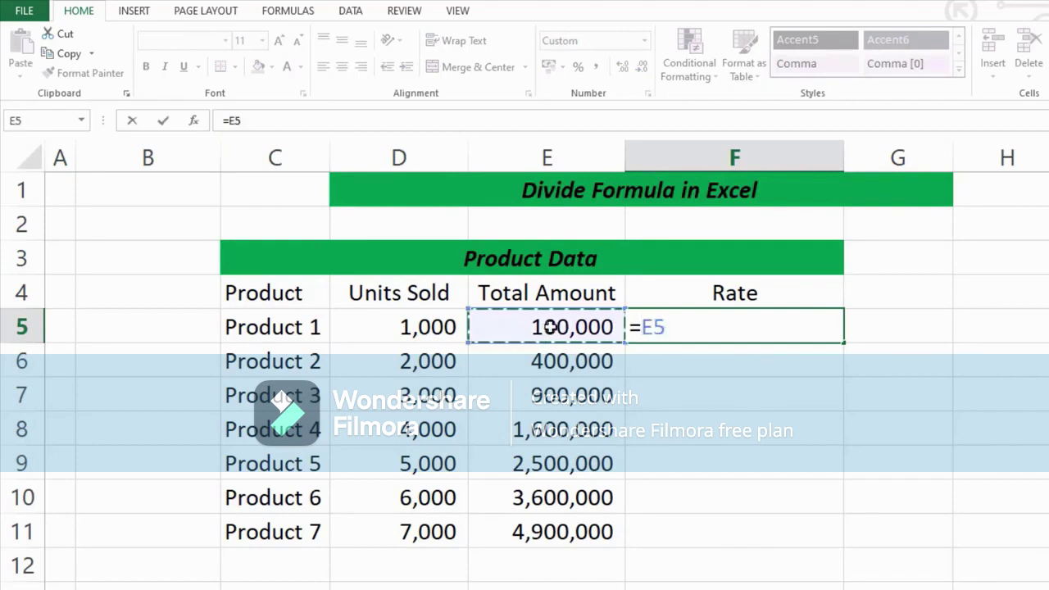
text(/)
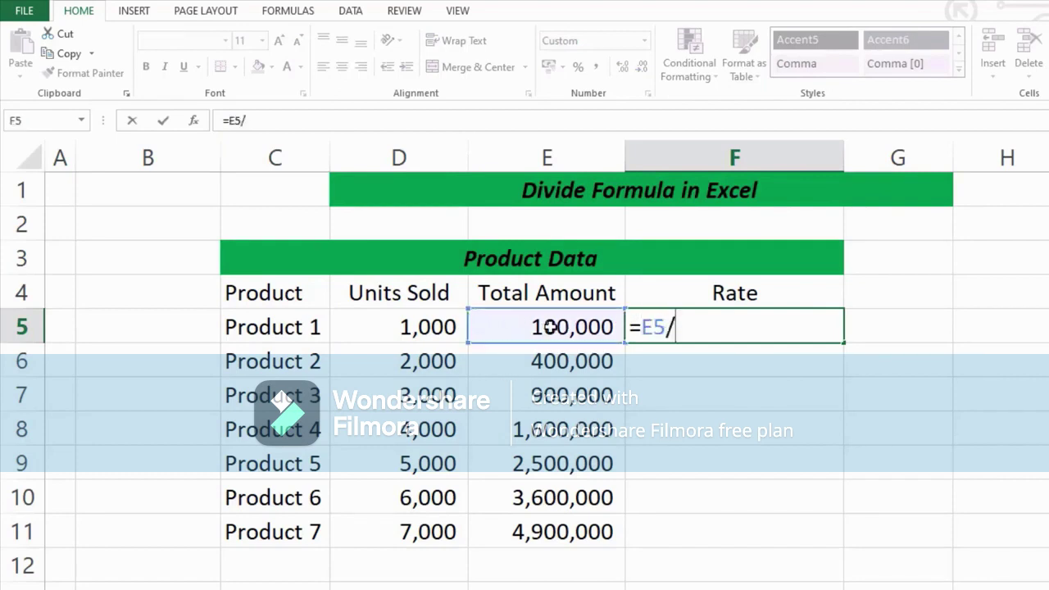
click(399, 326)
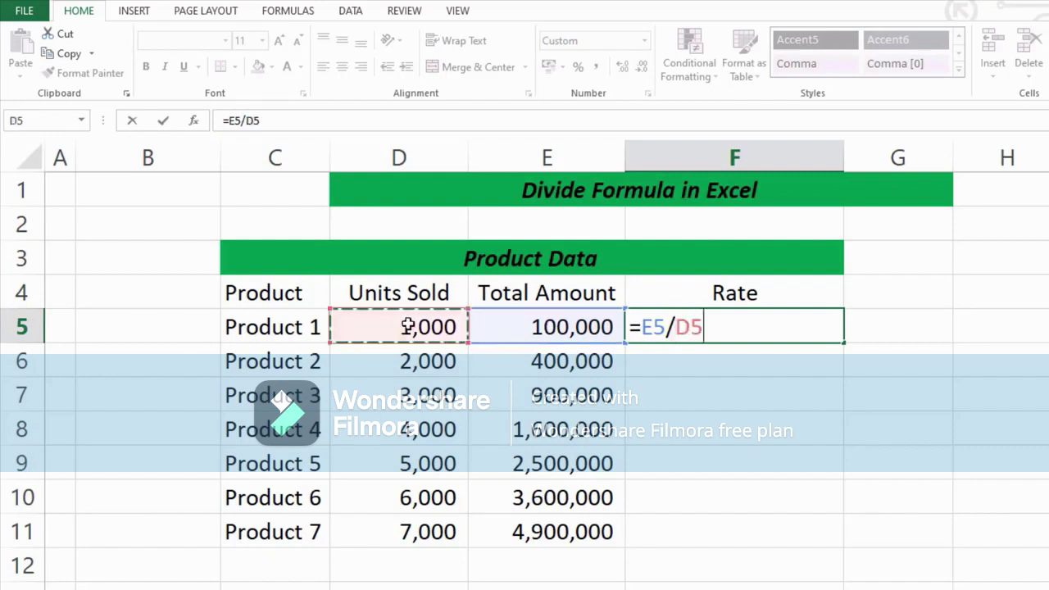
key(Return)
key(Up)
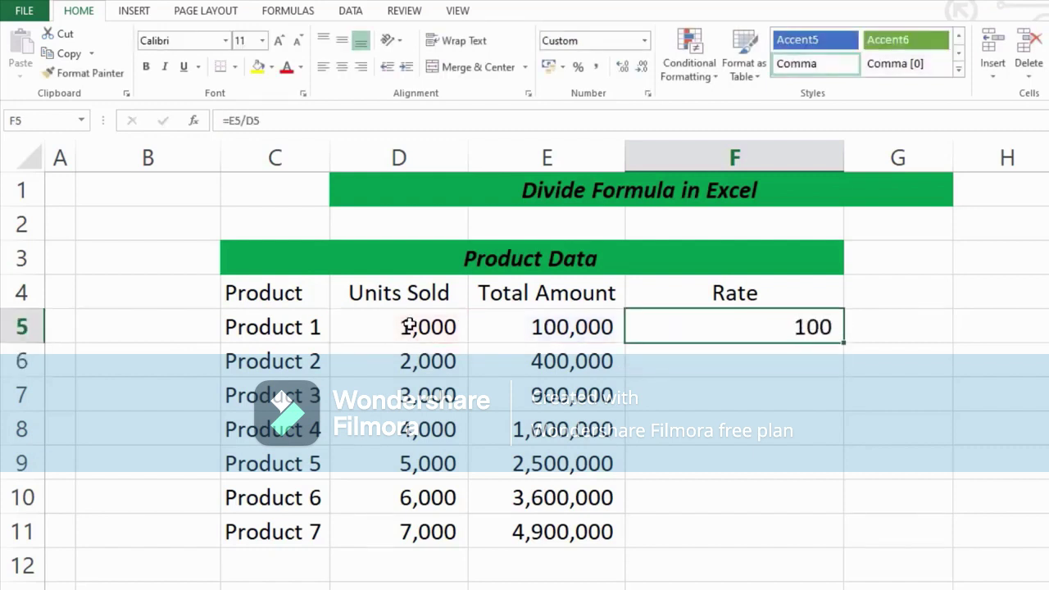
Step: Copy Product 1's rate formula from F5 and paste it into F6:F11 for the remaining products
click(14, 328)
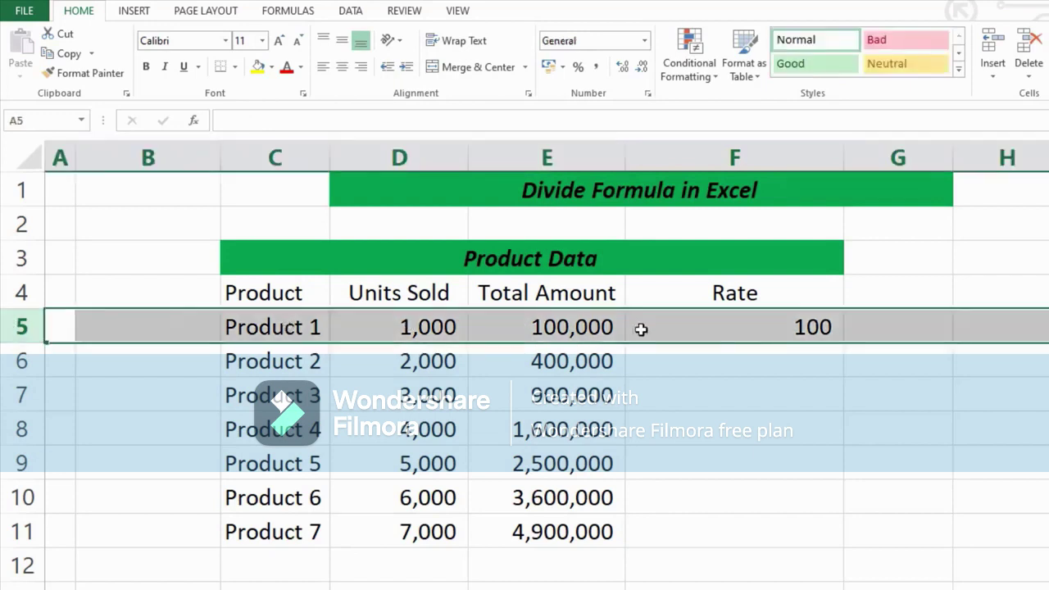
click(749, 332)
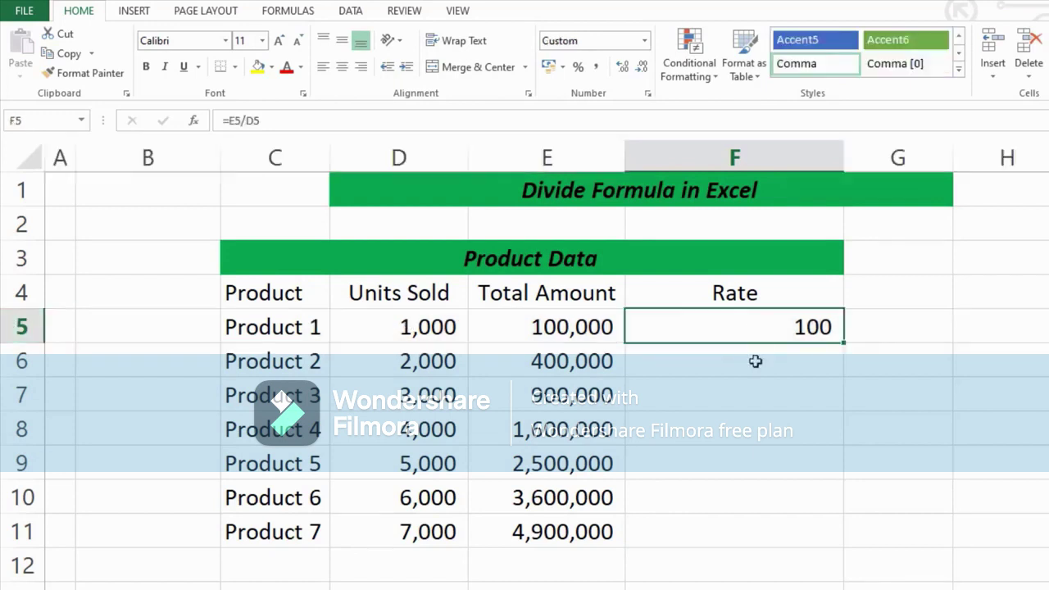
drag(754, 360, 748, 535)
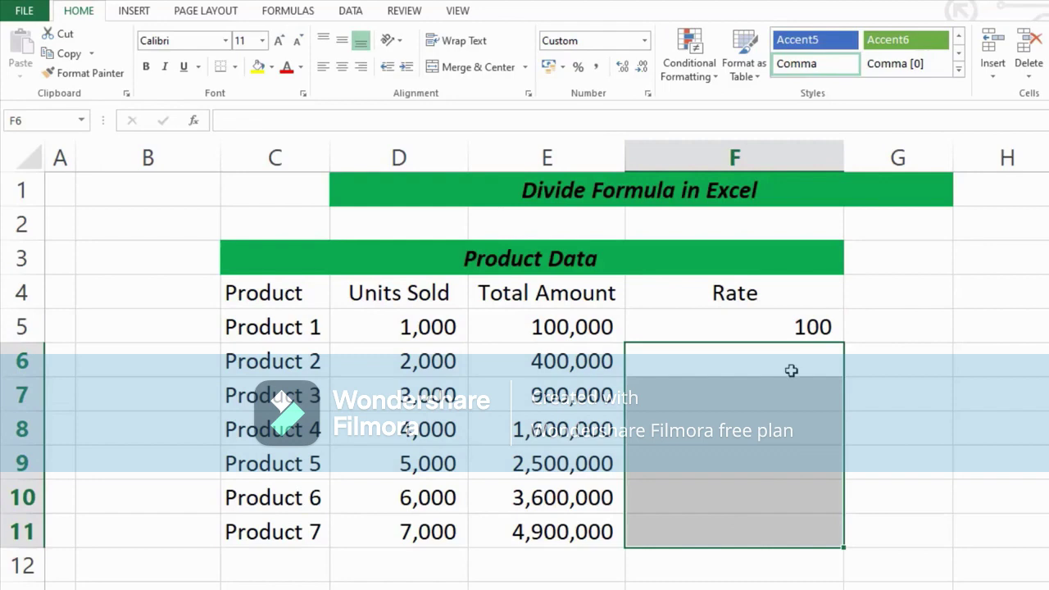
click(787, 327)
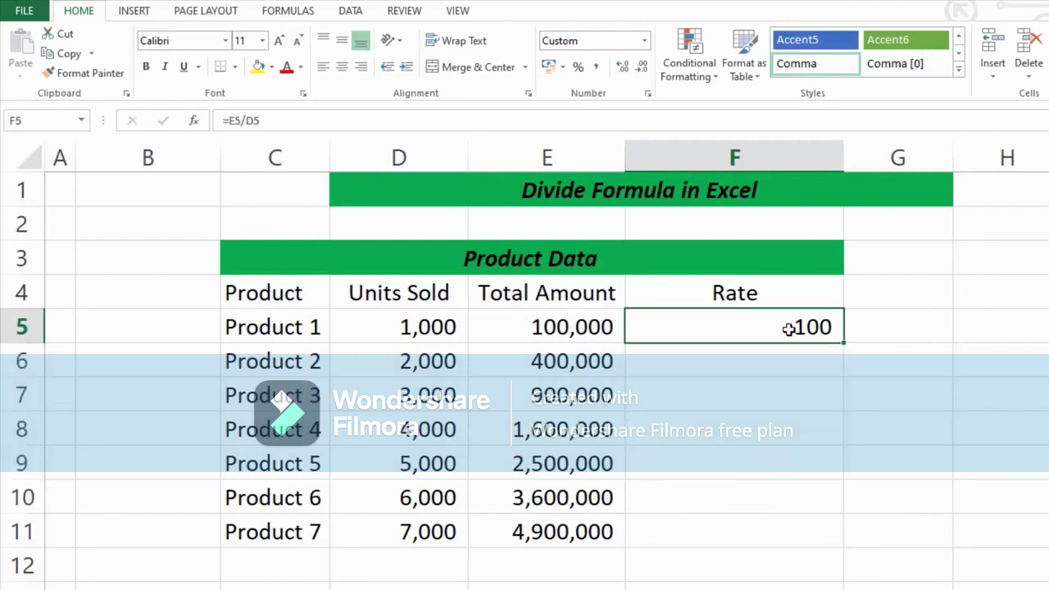
key(ctrl+c)
key(Down)
key(shift+Down)
key(shift+Down)
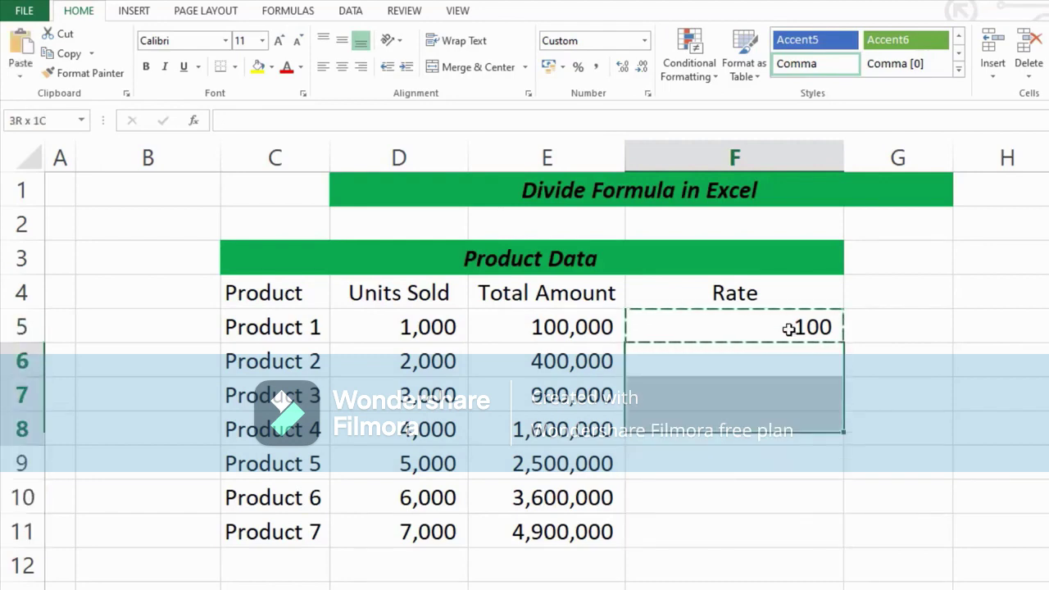
key(shift+Down)
key(shift+Down)
key(shift+Down)
key(ctrl+v)
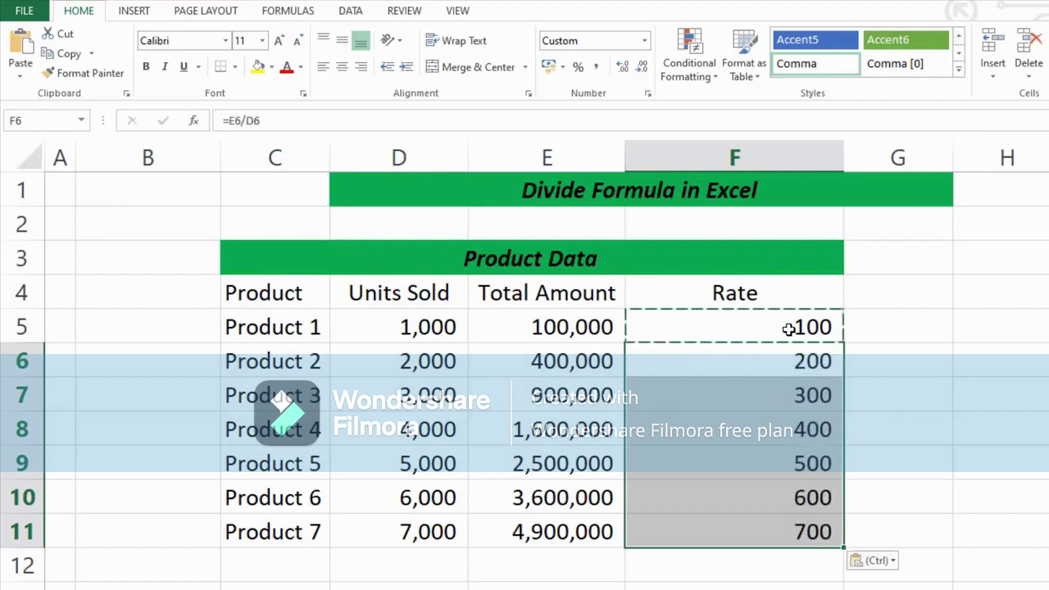
drag(754, 358, 758, 509)
key(Return)
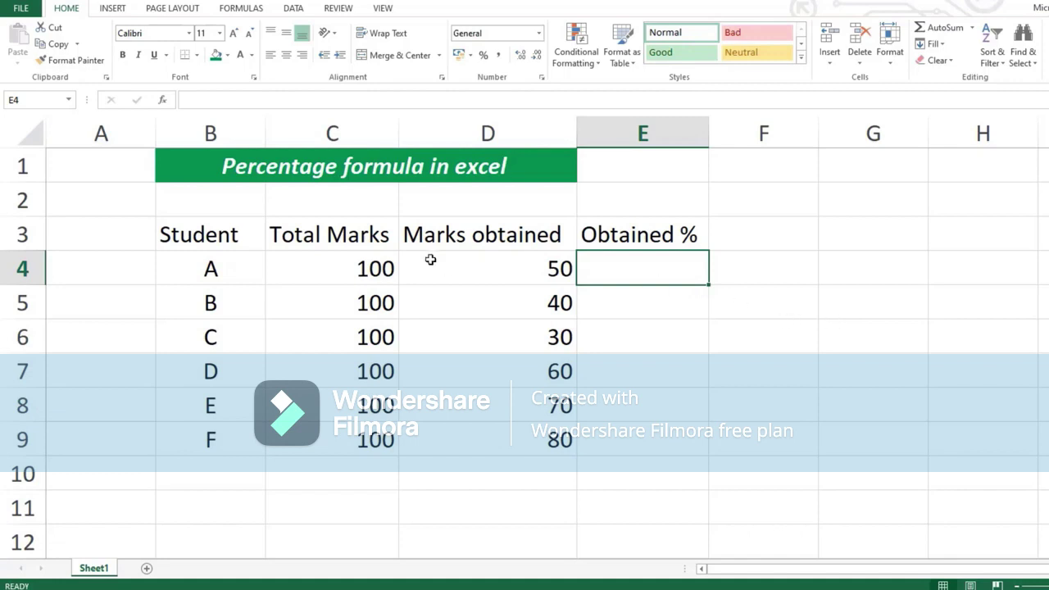
Step: Examine the Student, Total Marks and Marks obtained columns on the percentage formula sheet
drag(235, 238, 230, 443)
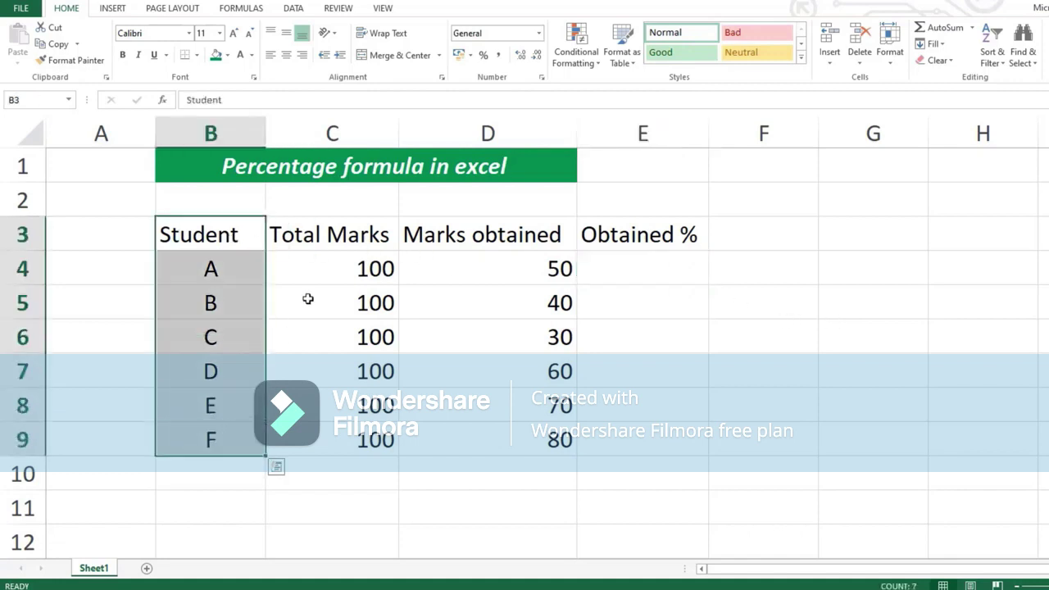
drag(326, 235, 350, 445)
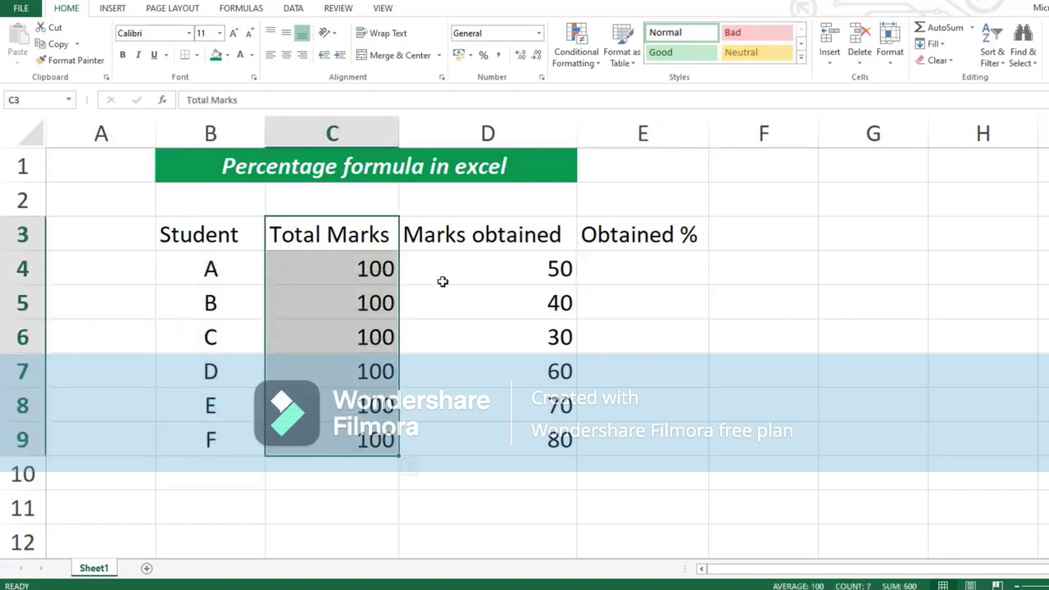
click(470, 231)
drag(477, 292, 482, 435)
Step: Enter the formula =D4/C4 in E4 to calculate student A's share of the total marks
click(651, 261)
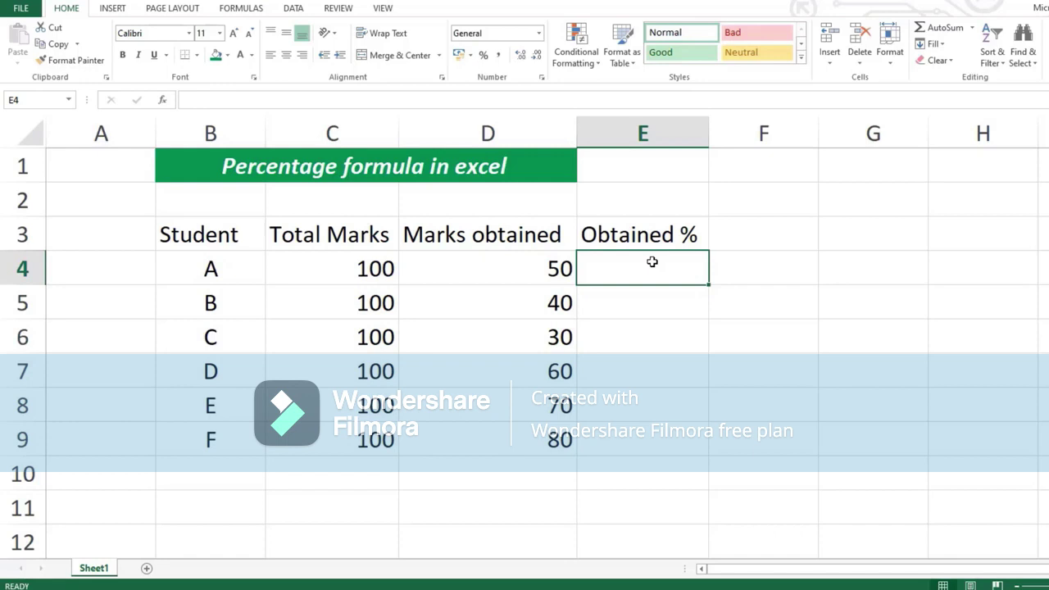
text(=)
key(Left)
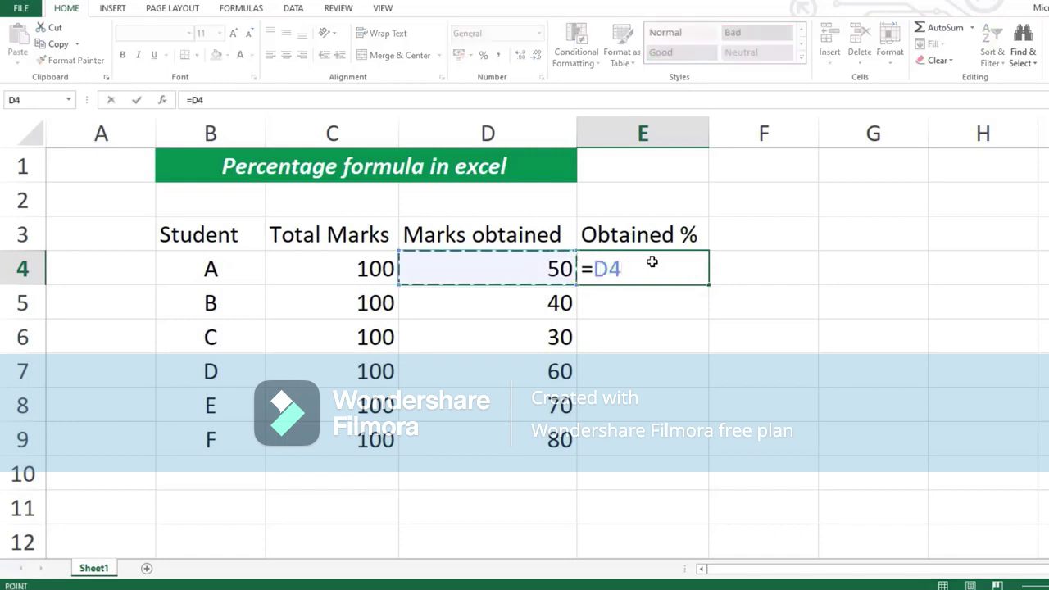
text(/)
key(Left)
key(Left)
key(Return)
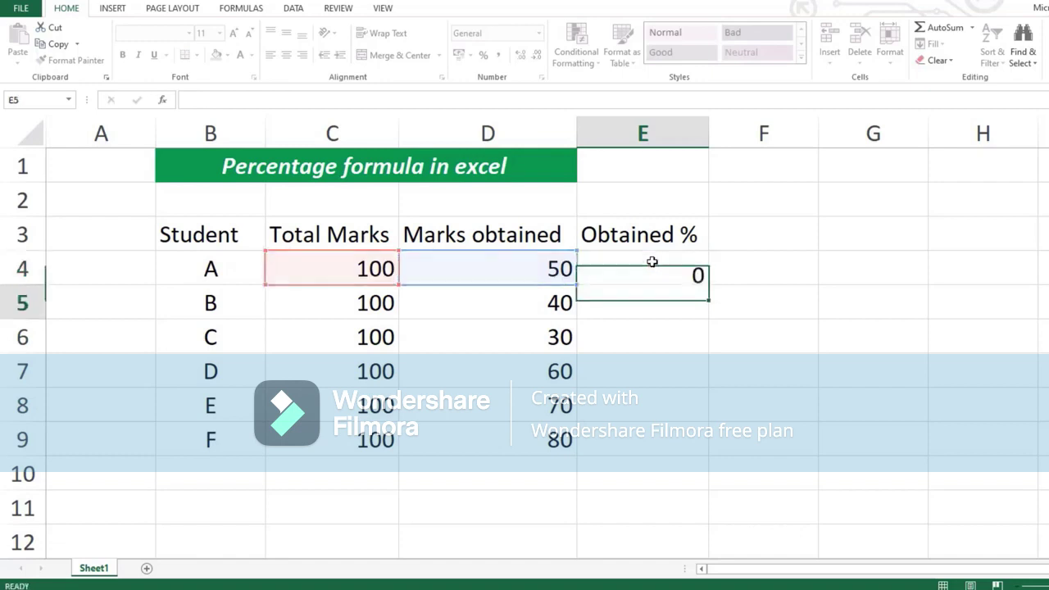
Step: Copy student A's formula from E4 into E4:E9 for all students and format the results as percentages
click(651, 262)
key(ctrl+c)
key(Left)
key(ctrl+Down)
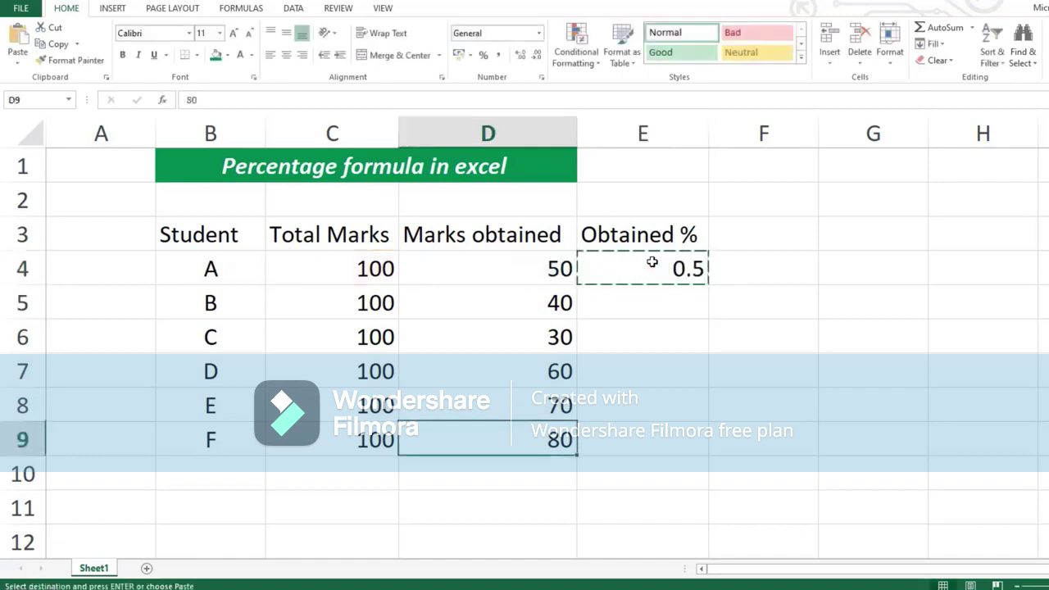
key(Right)
key(ctrl+shift+Up)
key(ctrl+v)
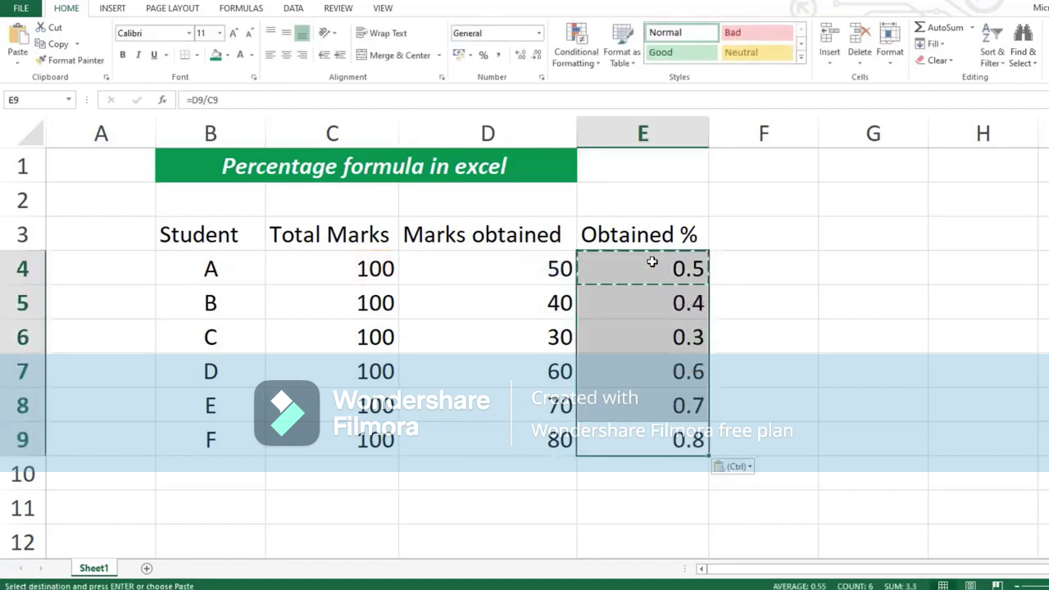
key(Escape)
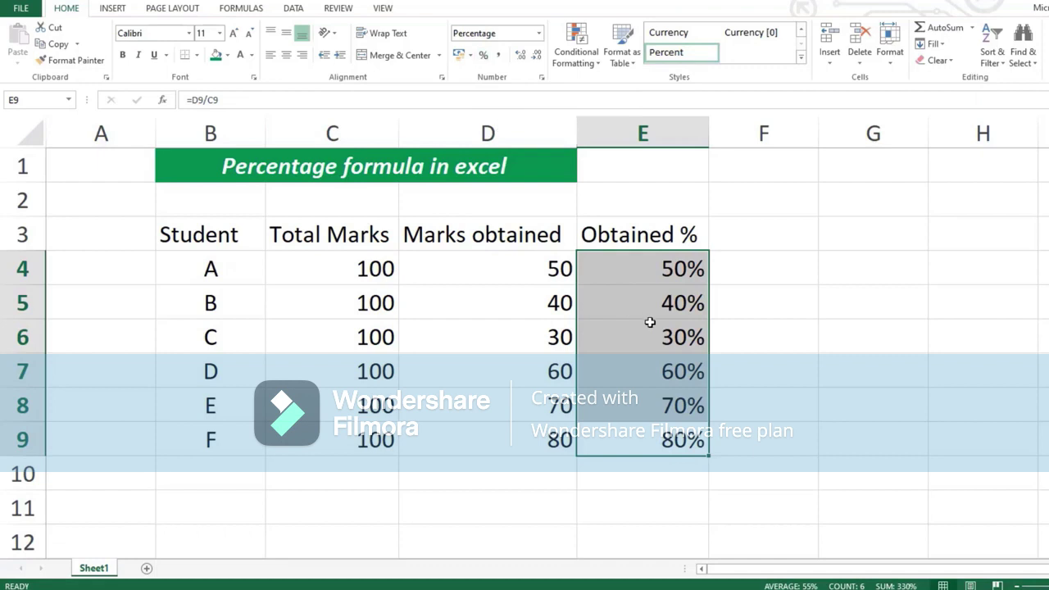
Step: Check the obtained percentages of students A and B against their marks obtained and total marks
click(515, 276)
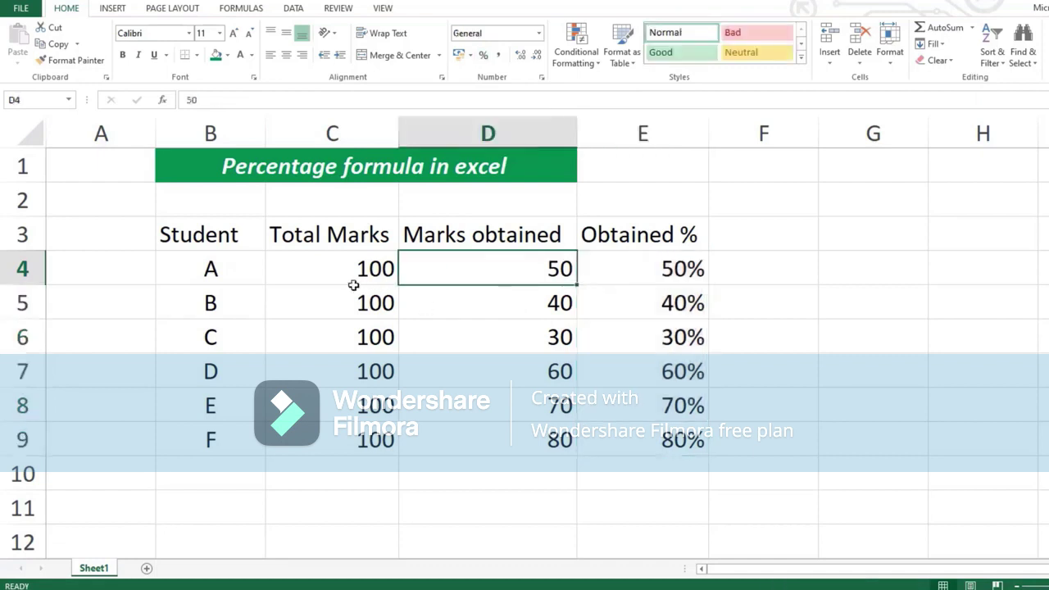
click(325, 270)
click(658, 267)
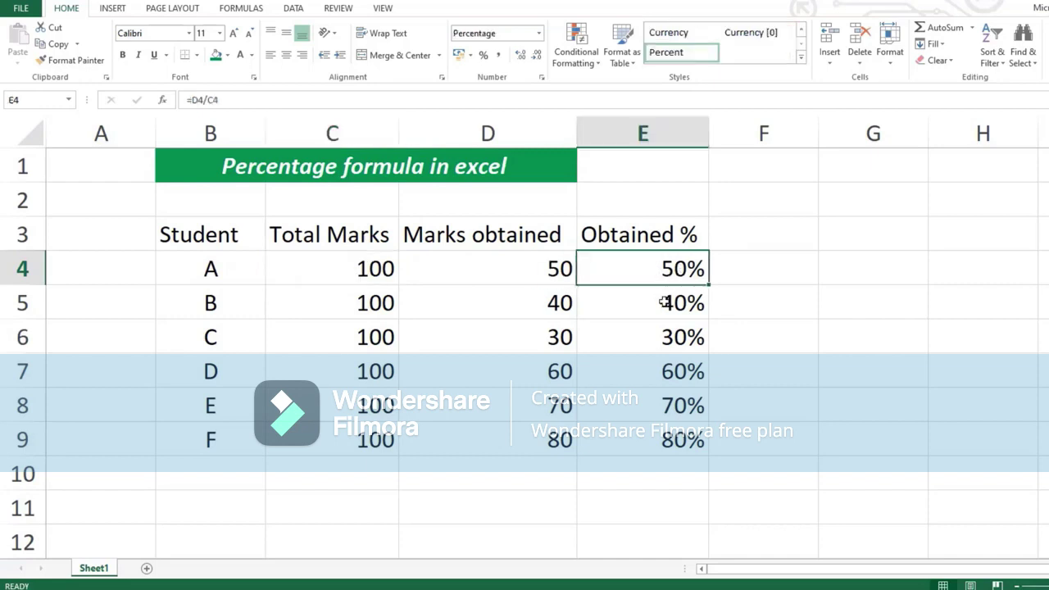
click(558, 304)
click(361, 303)
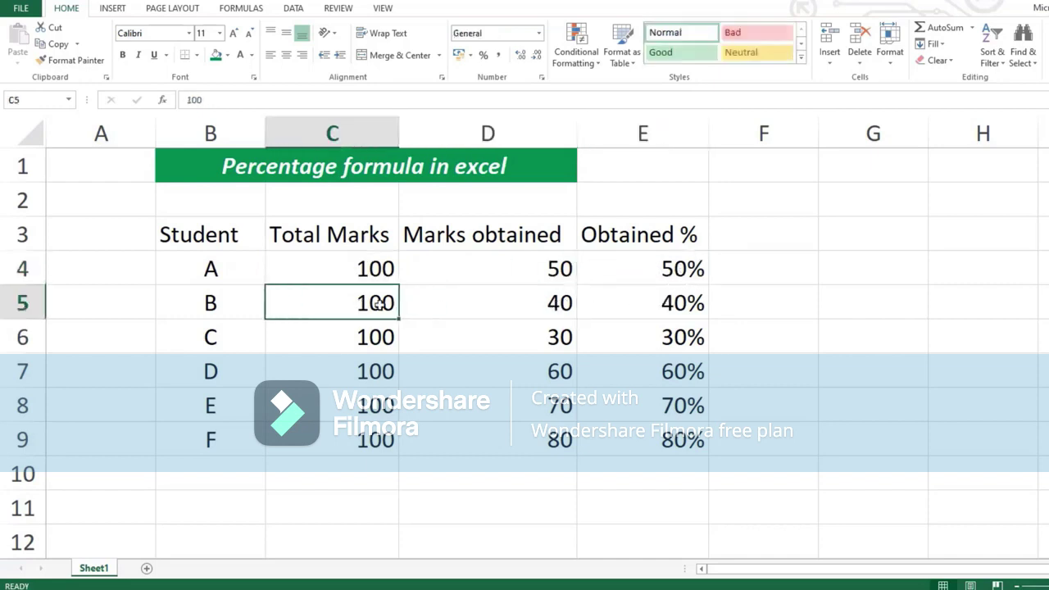
click(645, 305)
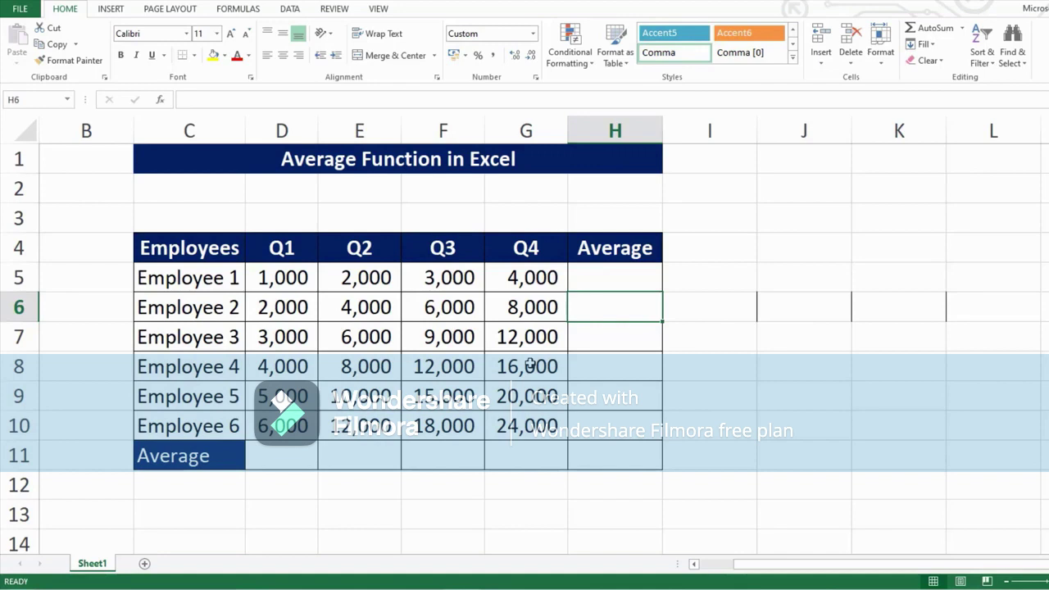
Step: On the average function sheet, enter the sample numbers 3, 4 and 5 in I6, J6 and K6
key(Right)
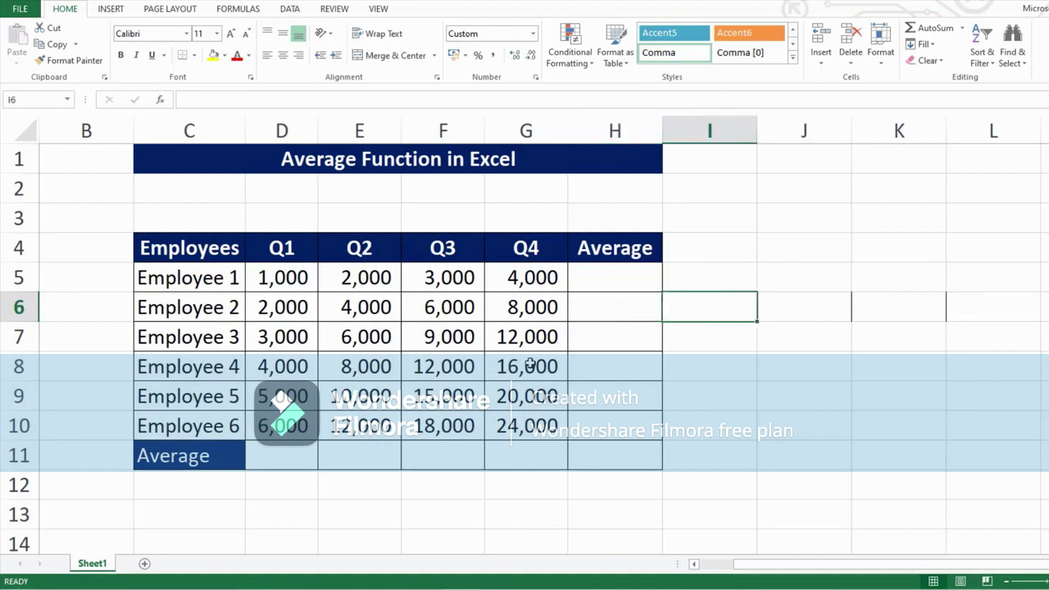
text(3)
key(Right)
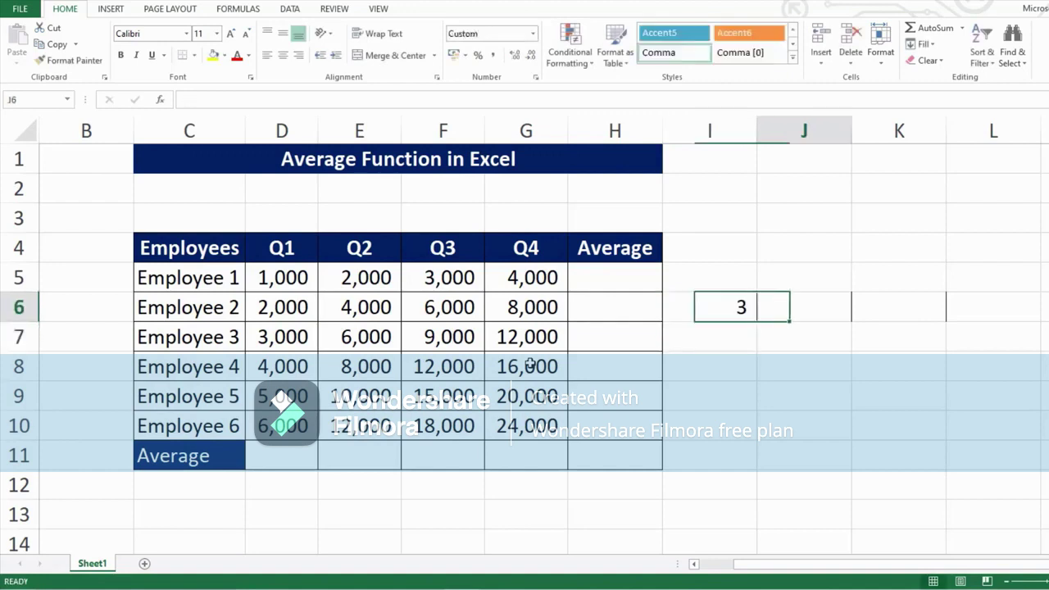
text(4)
key(Right)
text(5)
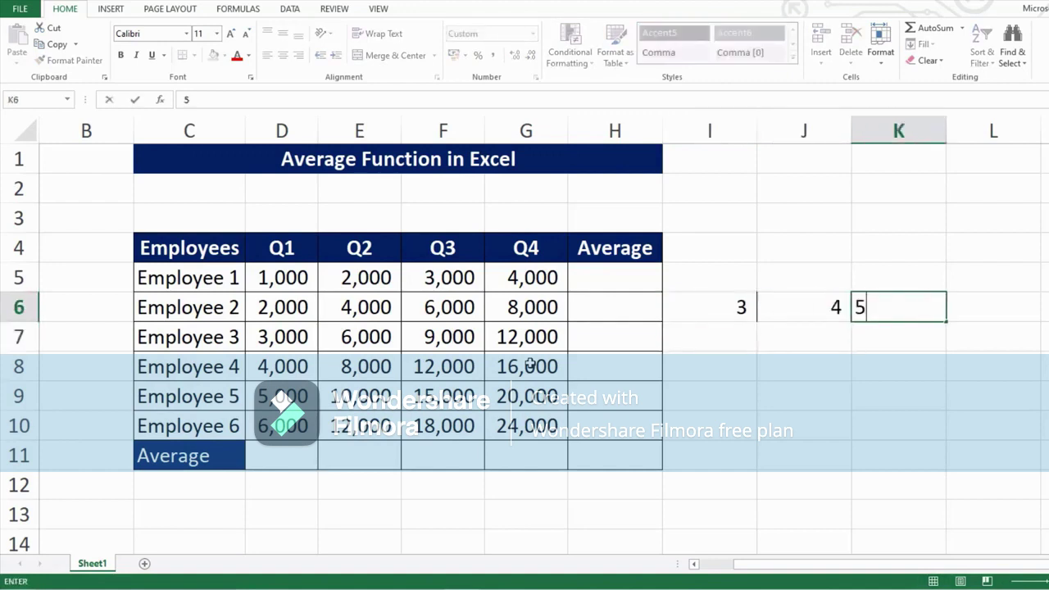
key(Right)
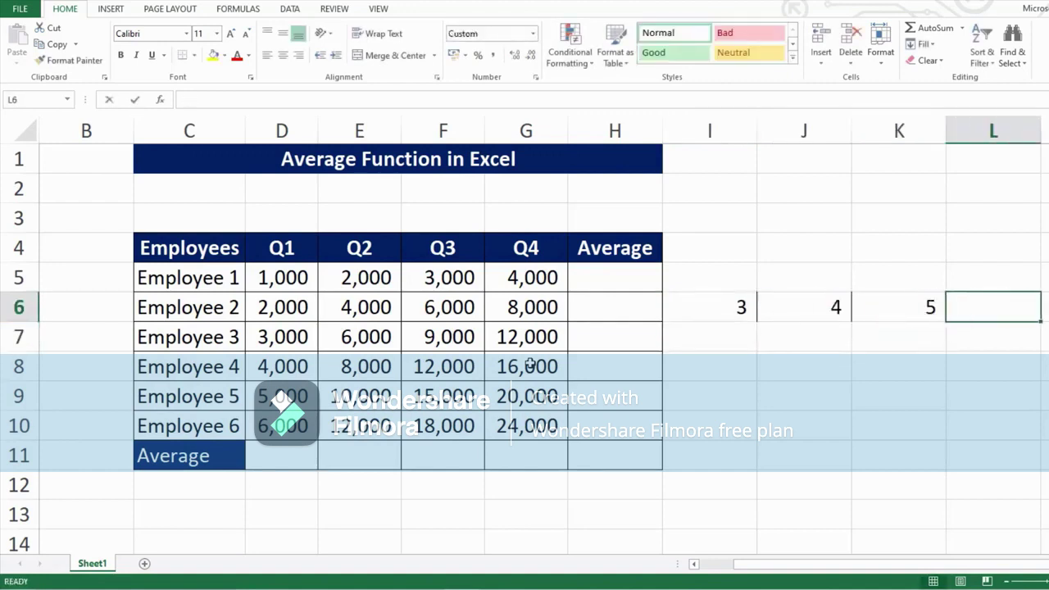
Step: Enter the formula =SUM(I6:K6) in L6 to total the three sample numbers
text(=sum()
key(Left)
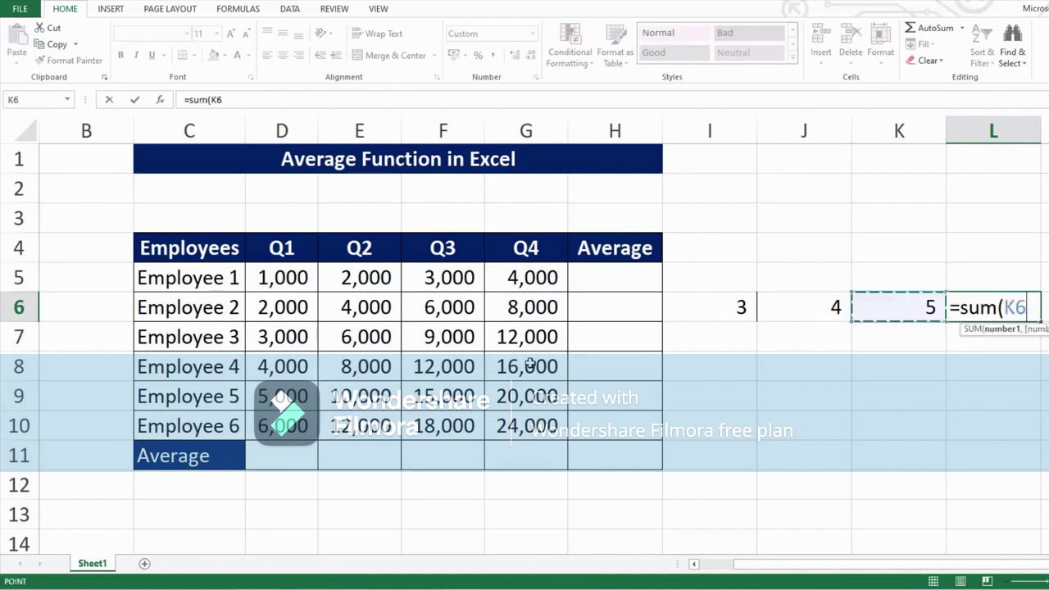
key(shift+Left)
key(shift+Left)
key(ctrl+Return)
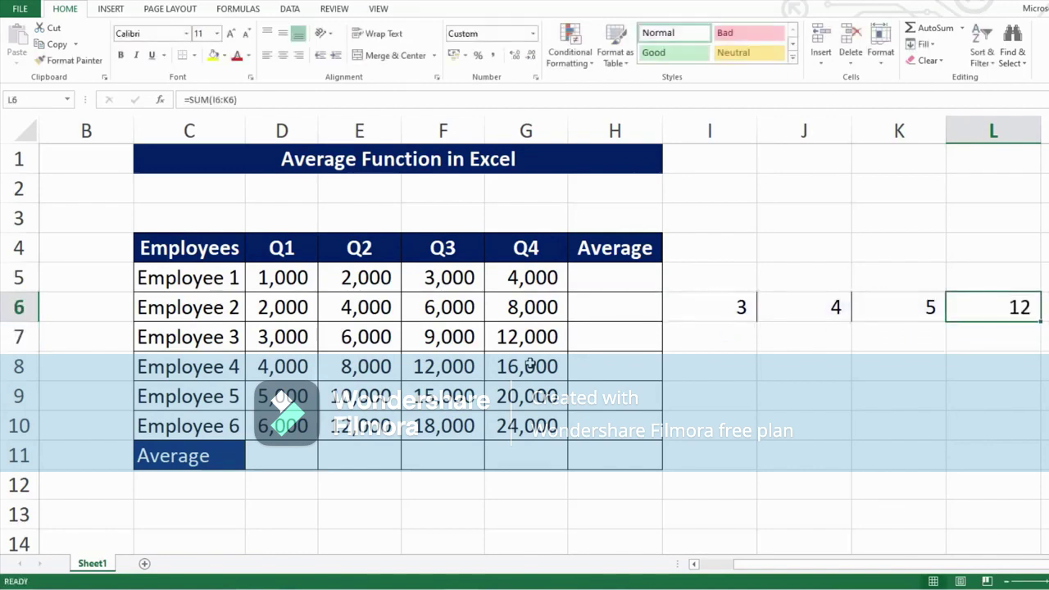
Step: Replace the formula in L6 with =12/3 and check it against the average of I6:K6
text(=12/)
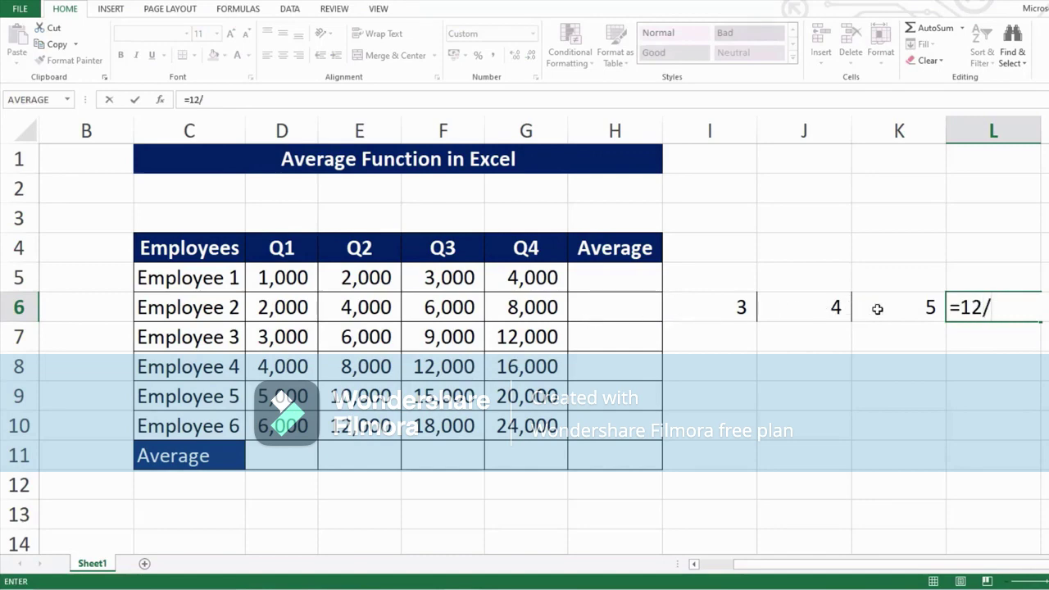
text(3)
key(ctrl+Return)
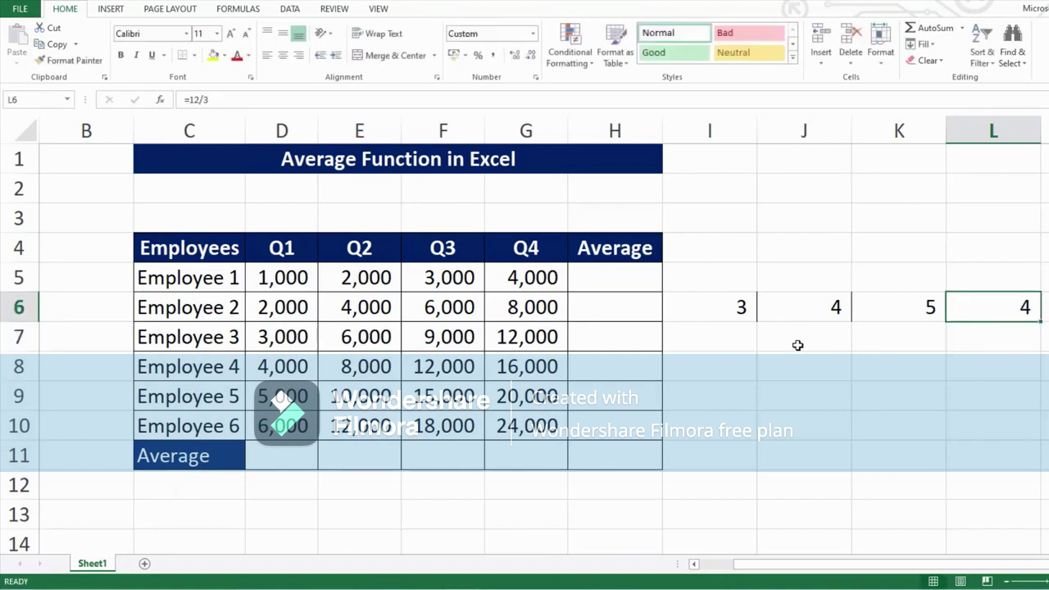
drag(721, 311, 896, 314)
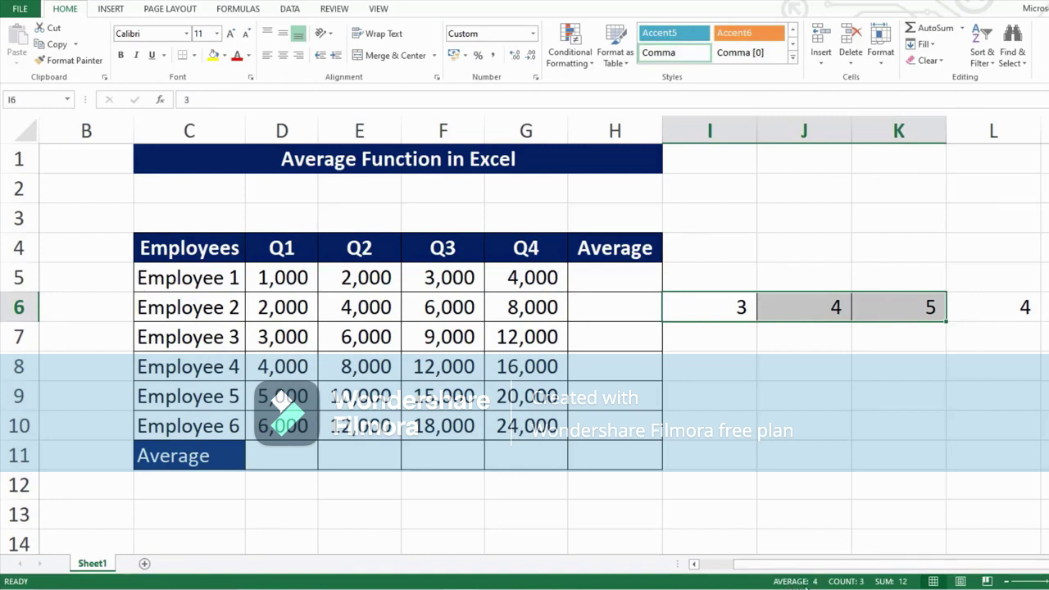
click(795, 361)
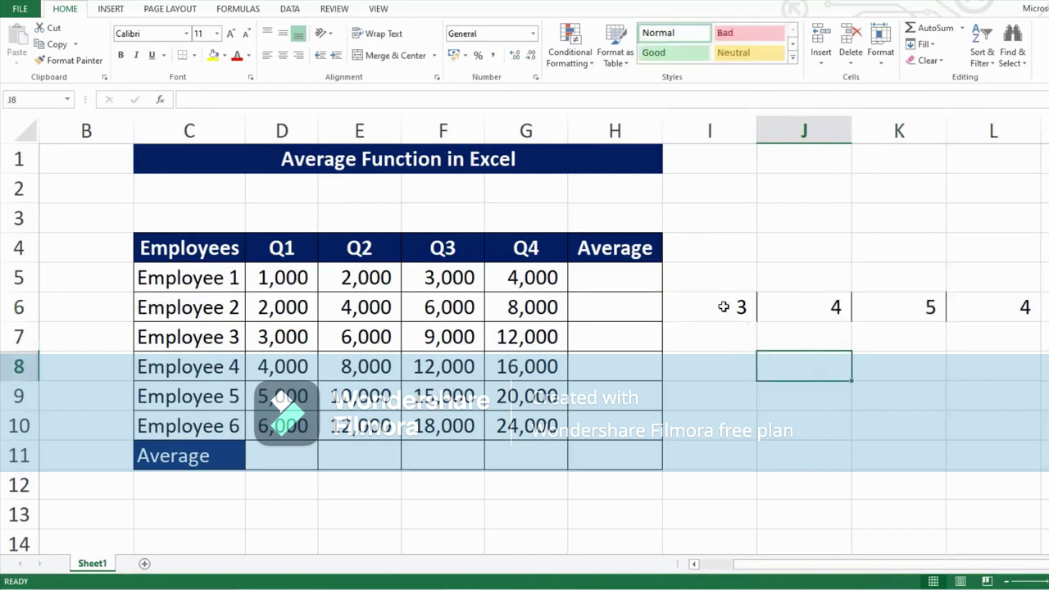
Step: Clear the sample numbers and their average from I6:L6
drag(727, 304, 983, 305)
key(Delete)
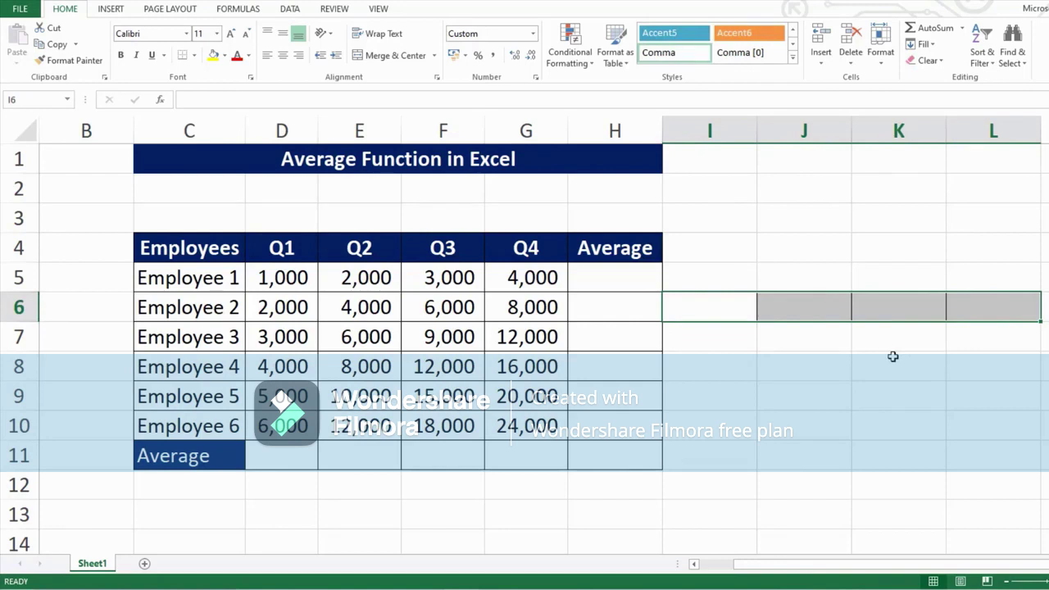
Step: Enter the formula +AVERAGE(D5:G5) in H5 to average Employee 1's four quarters
click(617, 277)
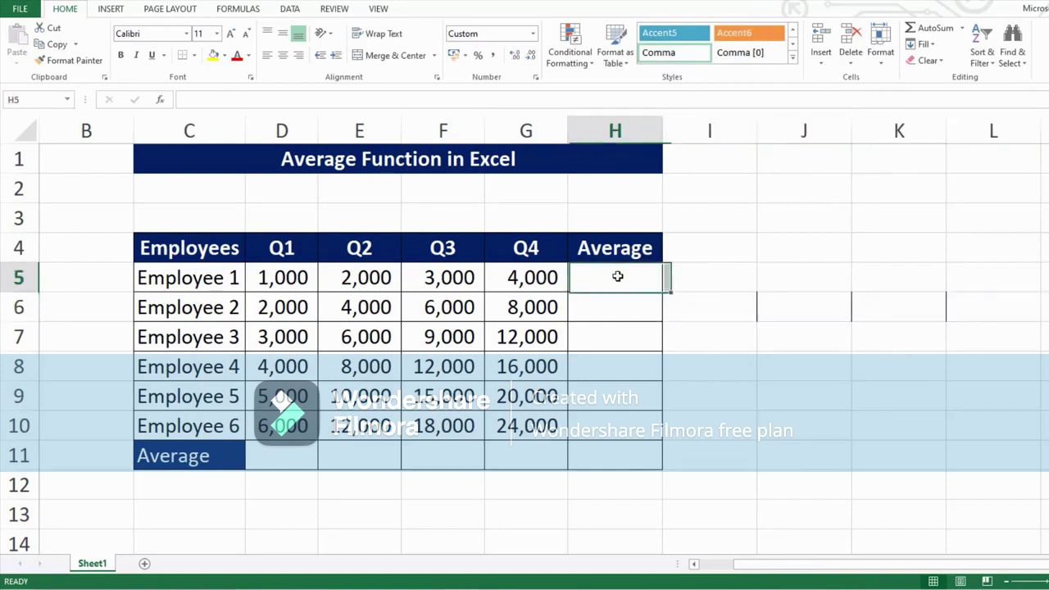
text(=)
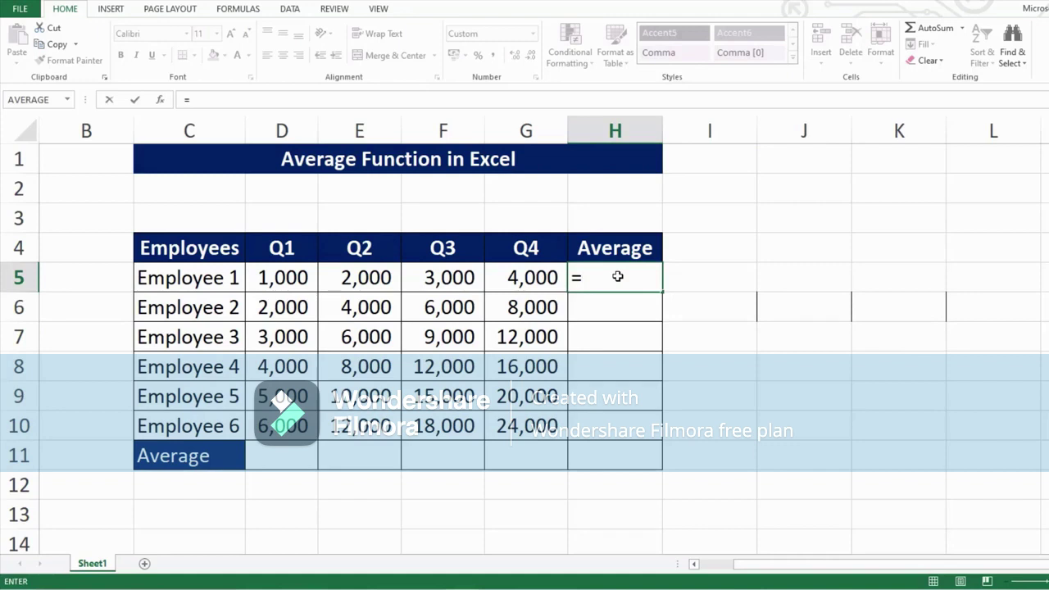
key(BackSpace)
text(+ave)
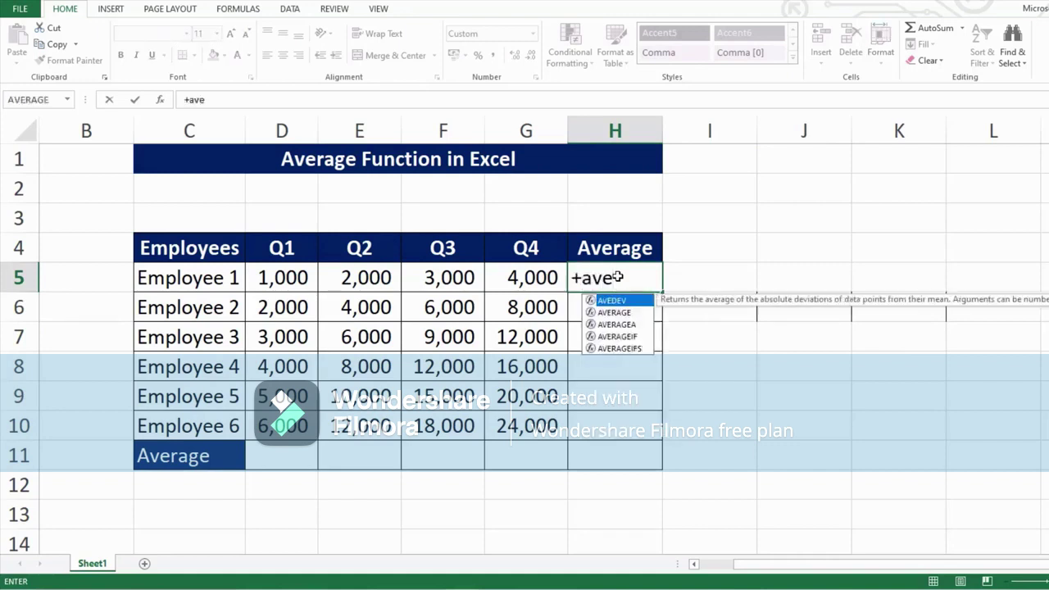
text(r)
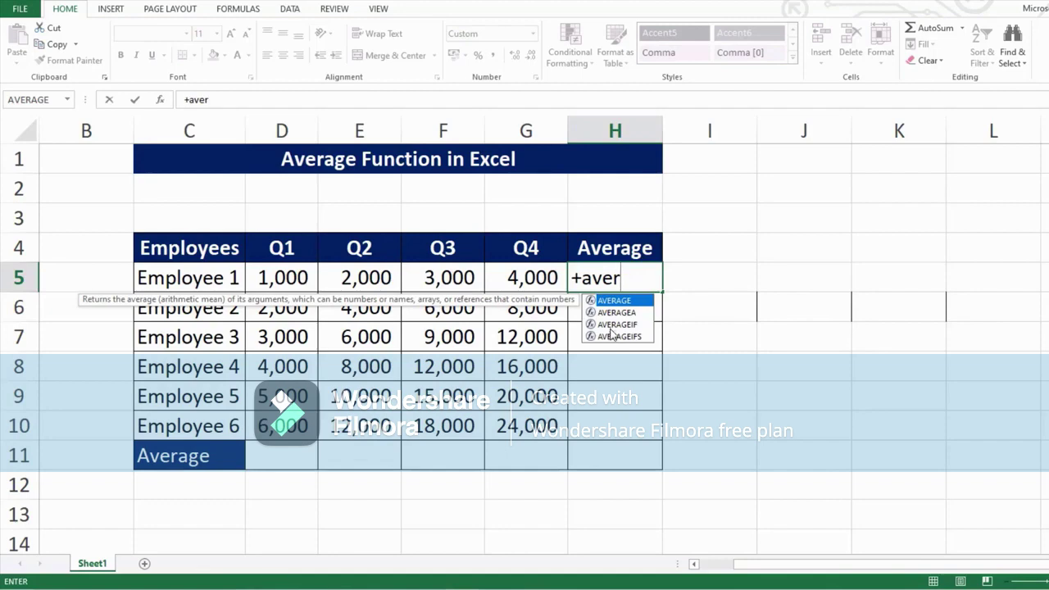
key(Tab)
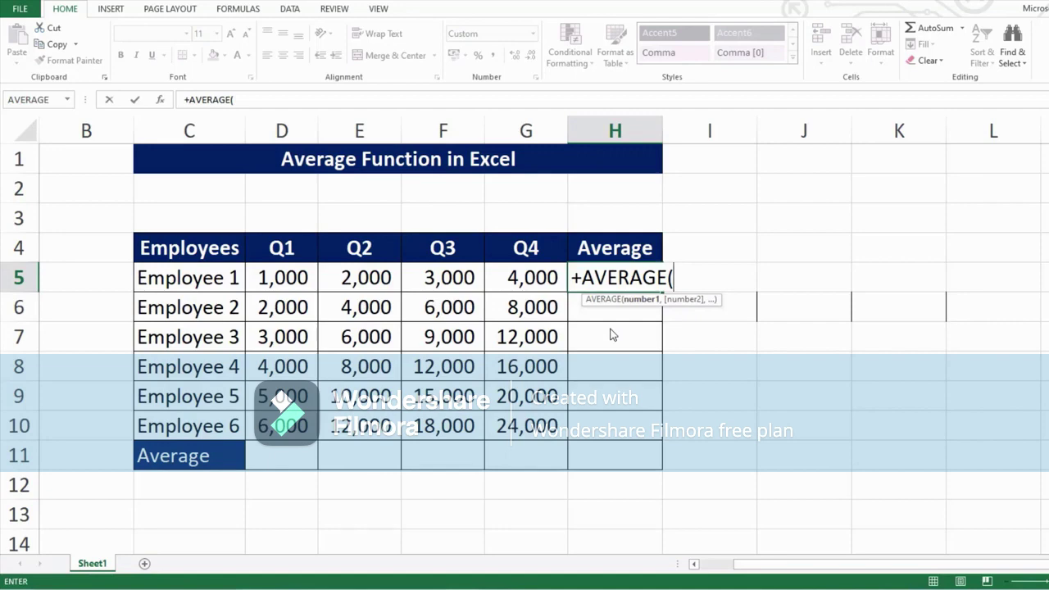
click(281, 278)
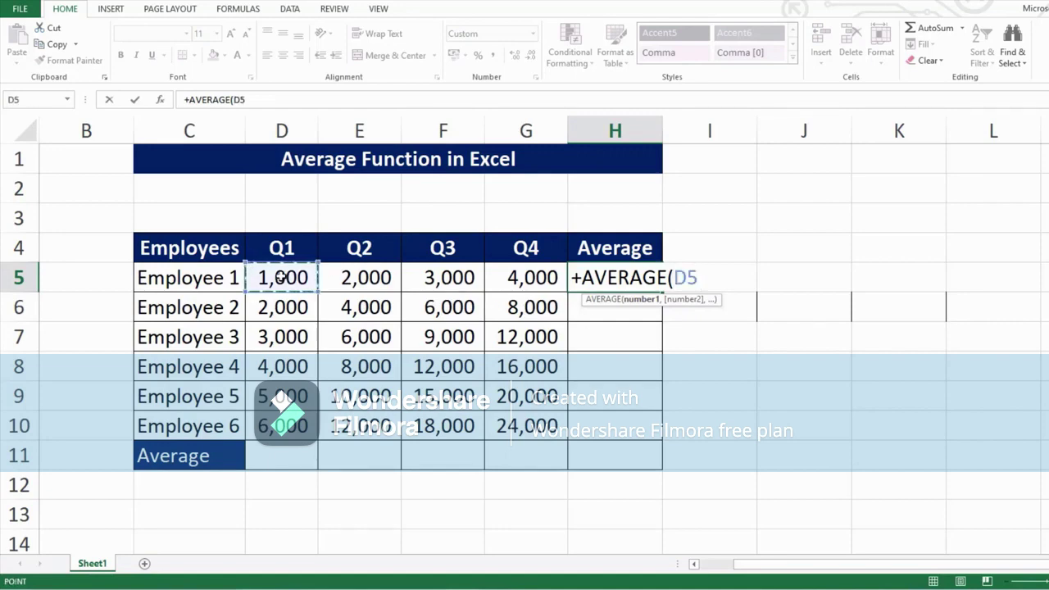
drag(282, 277, 504, 280)
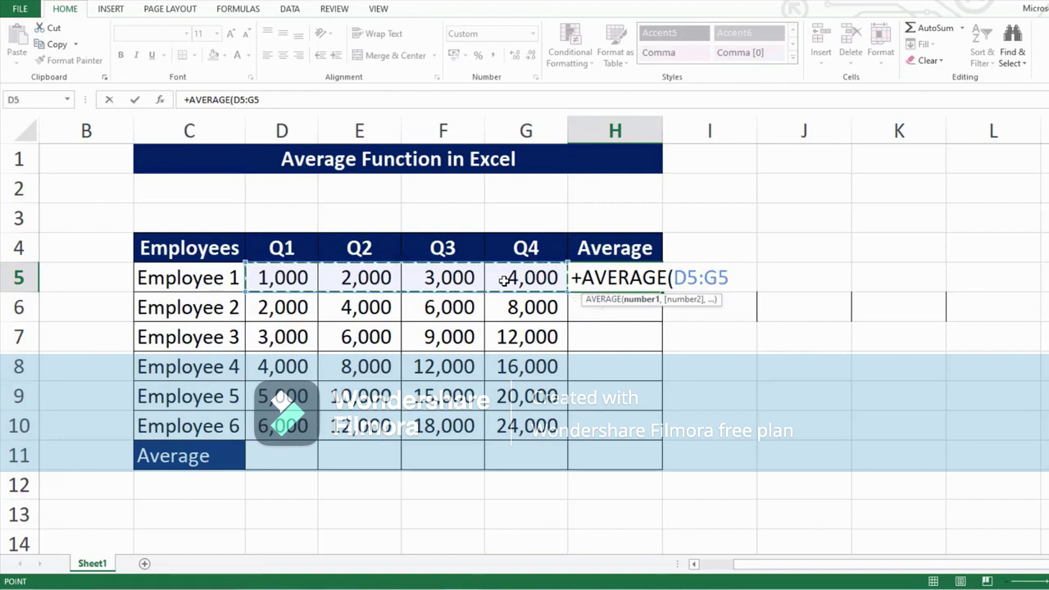
key(Return)
key(Up)
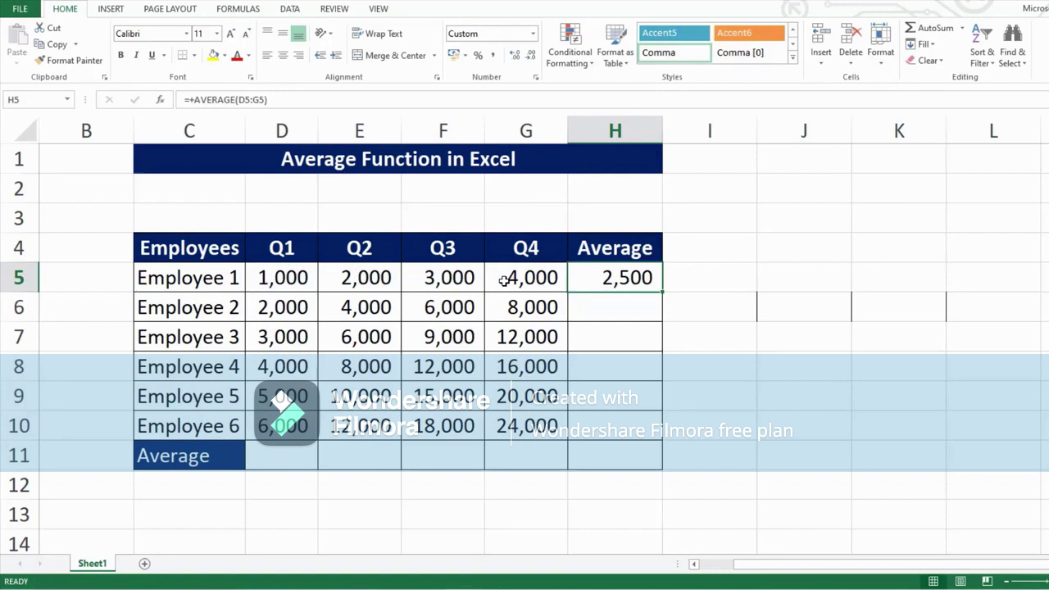
Step: Copy the average formula from H5 and paste it into H6:H10 for the other employees
key(ctrl+c)
key(Down)
key(shift+Down)
key(shift+Down)
key(shift+Down)
key(shift+Down)
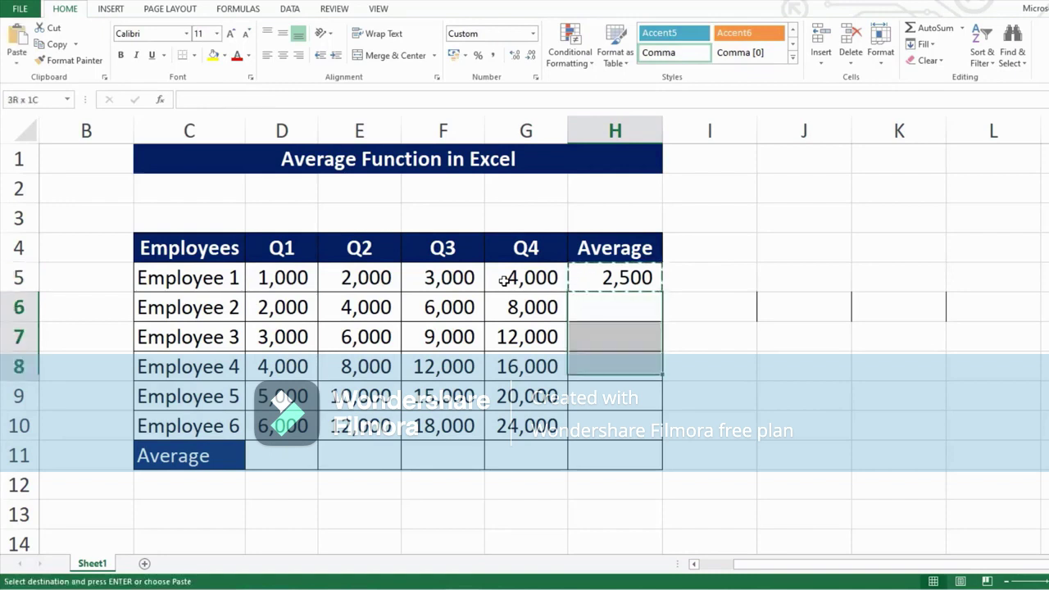
key(ctrl+v)
key(Escape)
key(Down)
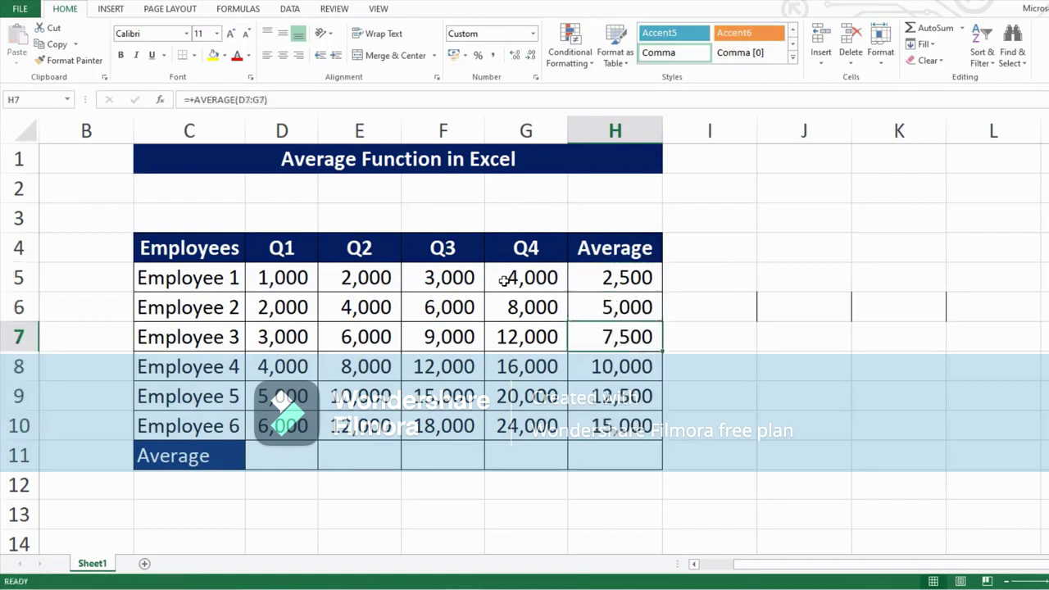
Step: Clear the pasted average formulas from H6:H10
key(Up)
key(shift+Down)
key(shift+Down)
key(shift+Down)
key(shift+Down)
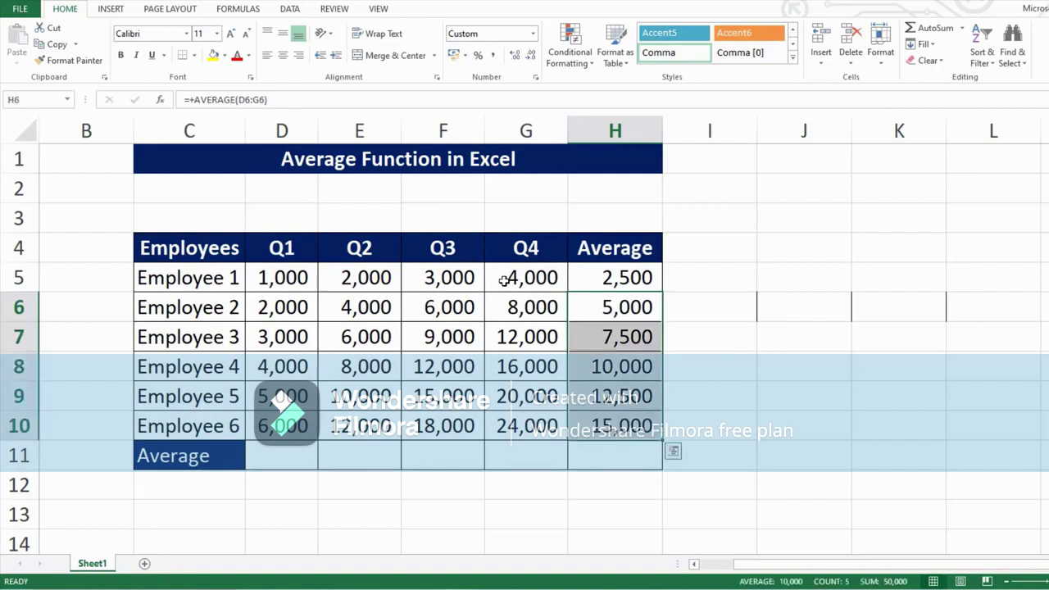
key(Delete)
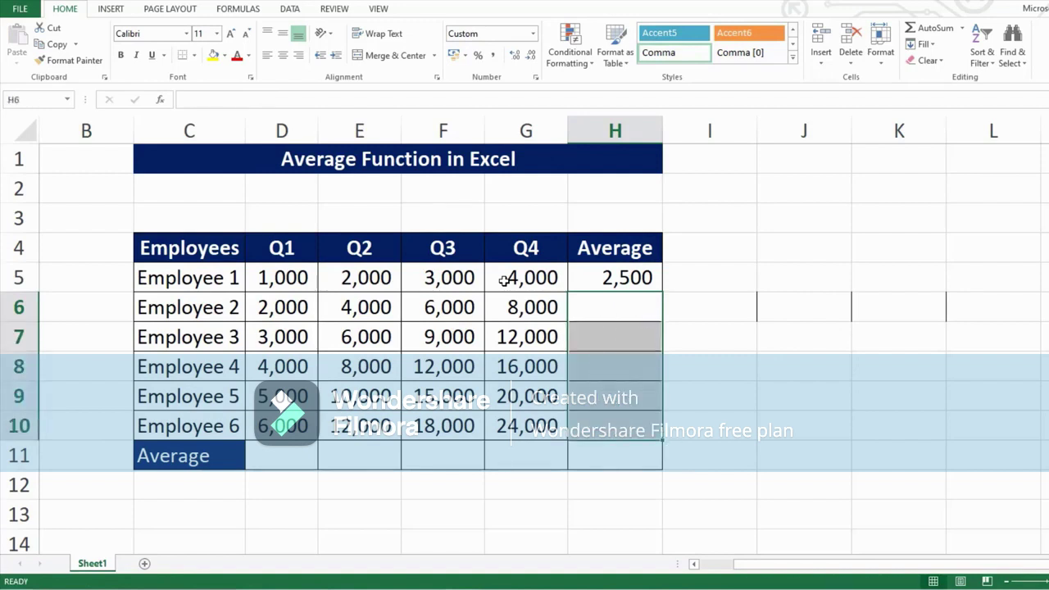
Step: Fill the average formula in H5 down to H10
click(604, 277)
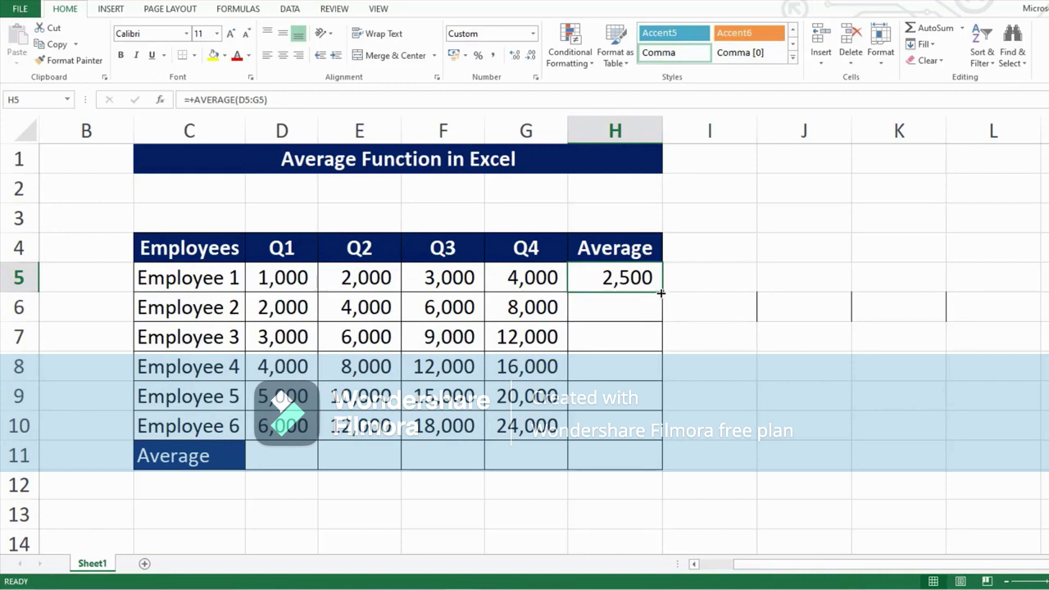
drag(661, 293, 633, 422)
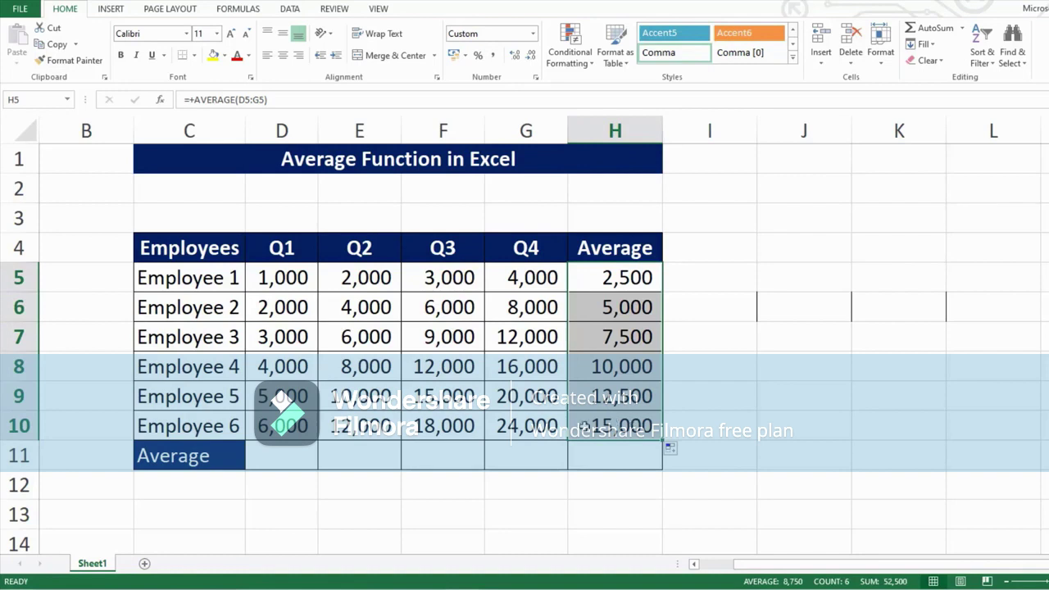
Step: Review the employees' figures by quarter and the Q1 values in D5:D10 that the Average row covers
click(286, 454)
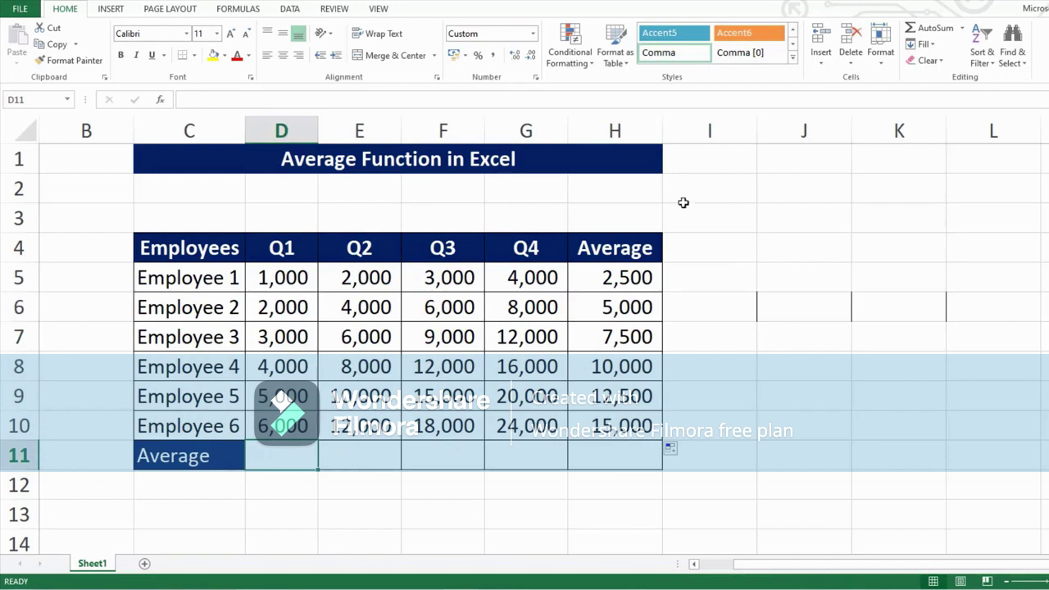
drag(276, 251, 506, 250)
drag(281, 270, 525, 428)
drag(155, 276, 581, 290)
click(201, 308)
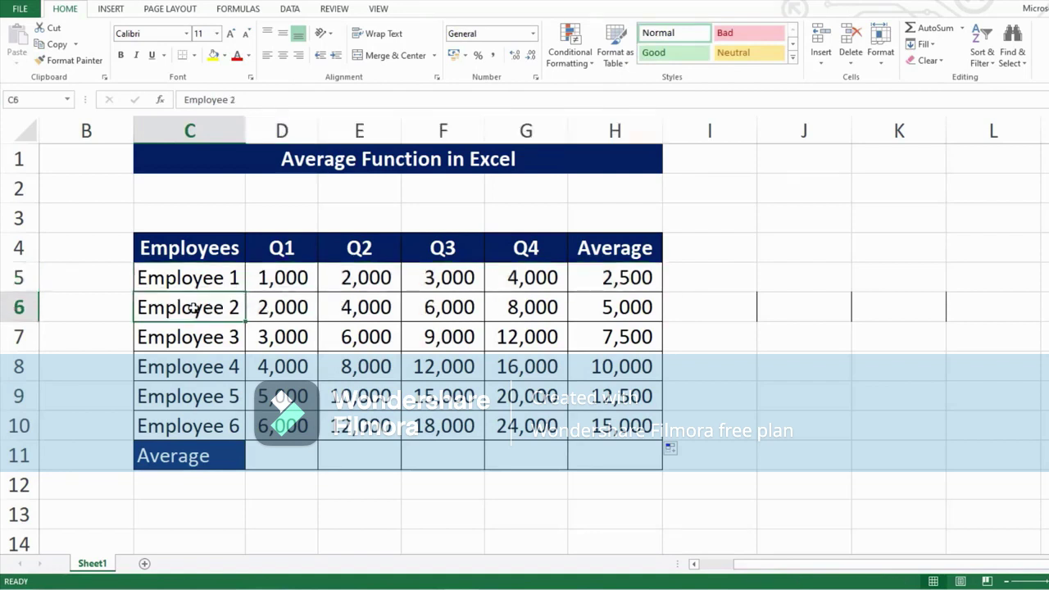
drag(193, 280, 578, 427)
drag(283, 277, 283, 427)
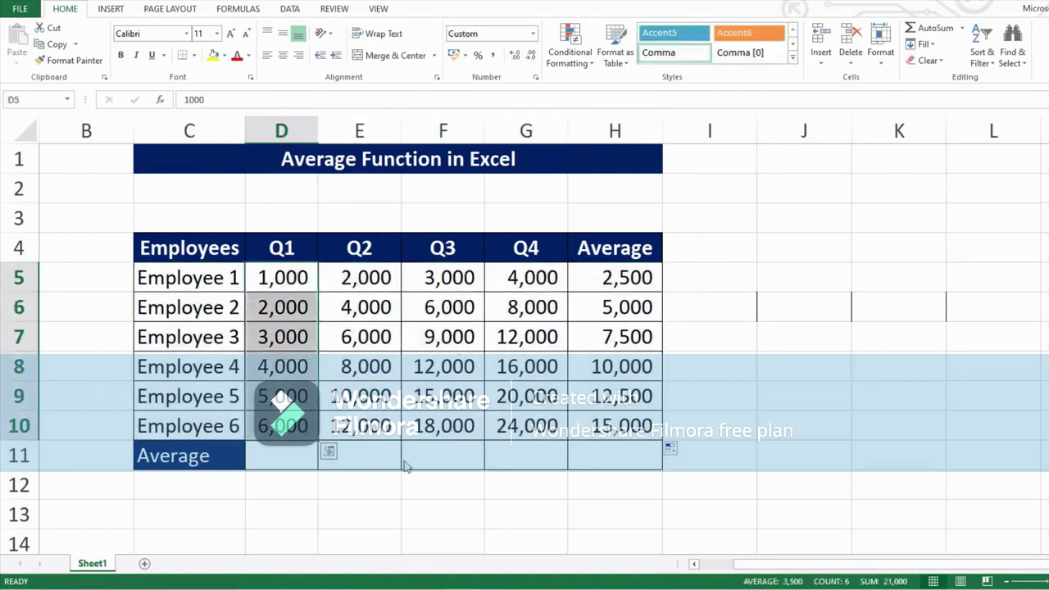
Step: Enter the formula =AVERAGE(D5:D10) in D11 to average the Q1 values
click(307, 451)
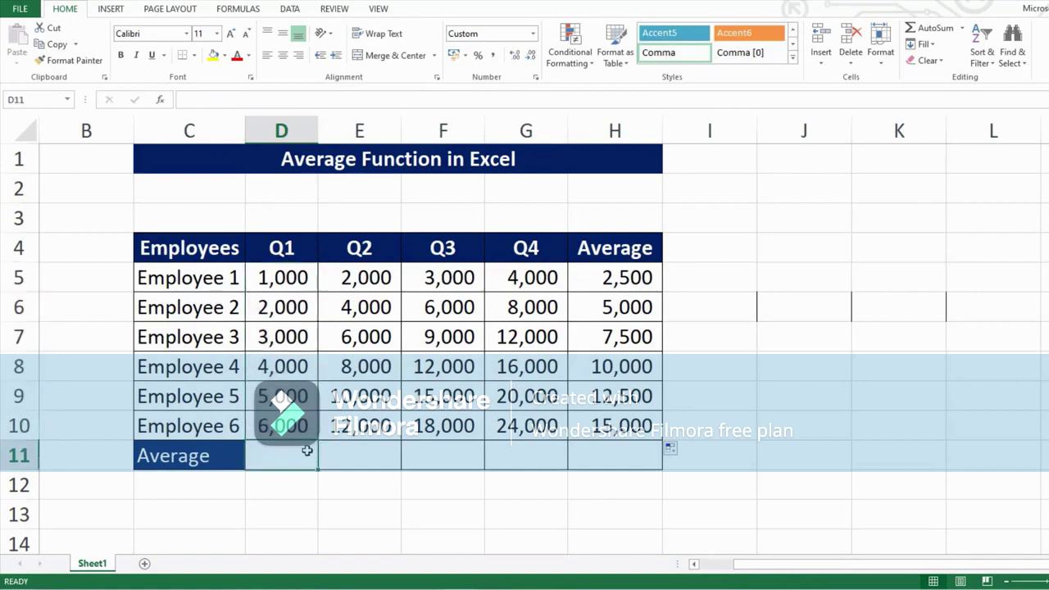
text(=averag)
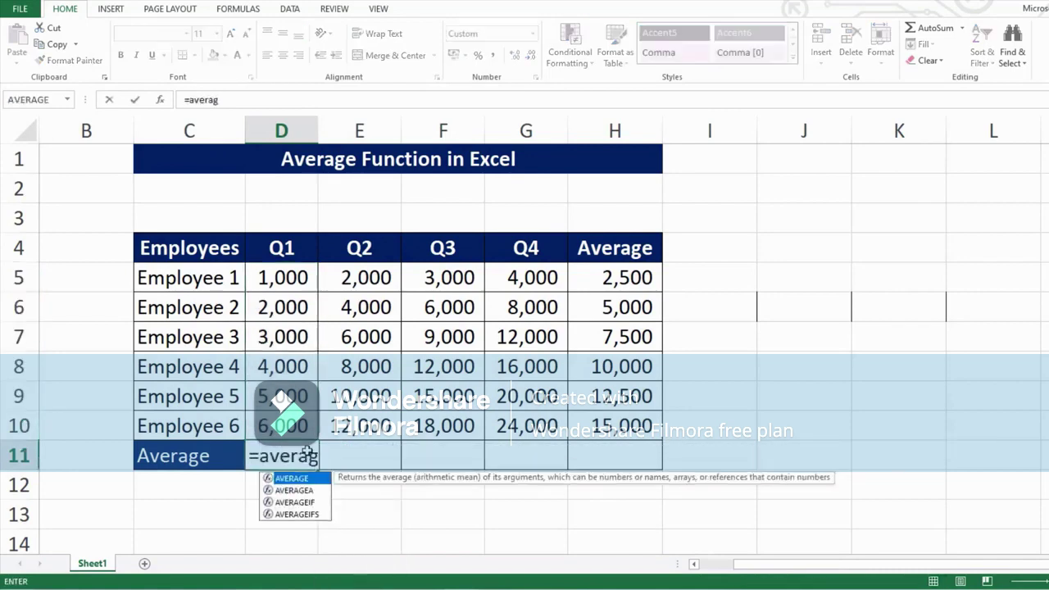
text(e()
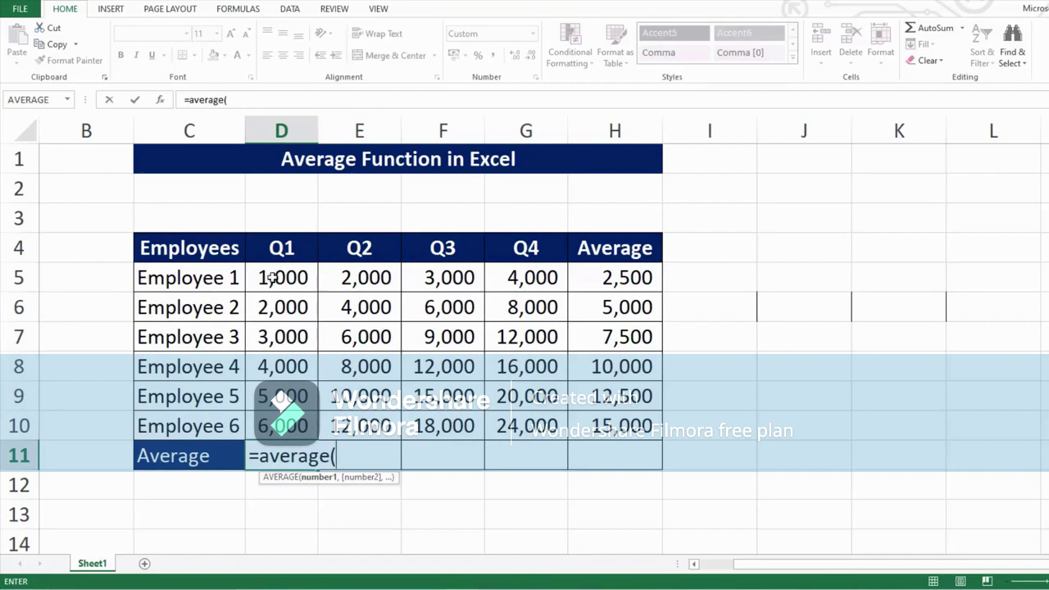
drag(273, 278, 321, 412)
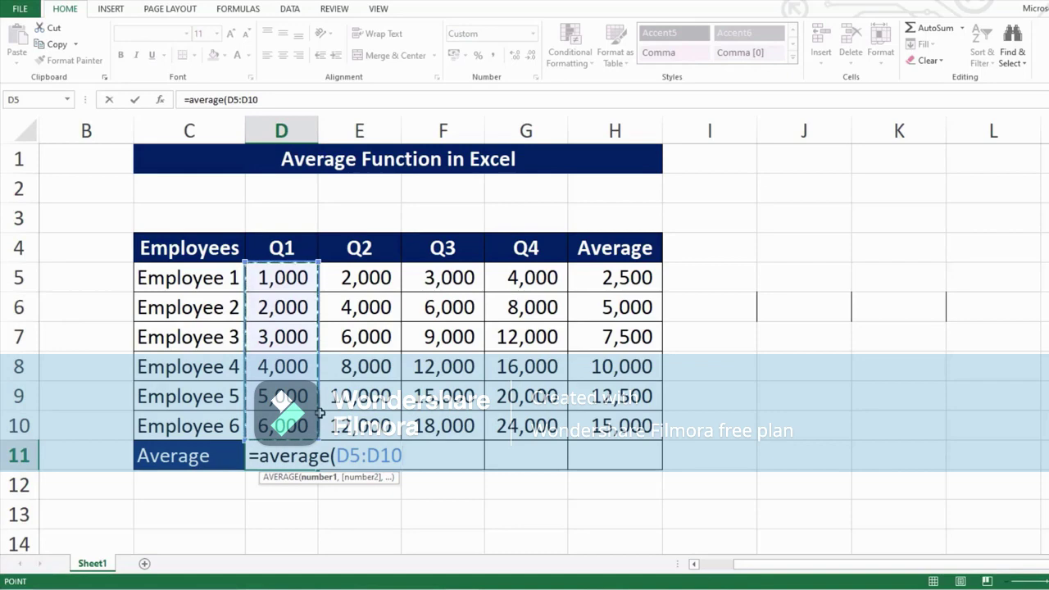
key(ctrl+Return)
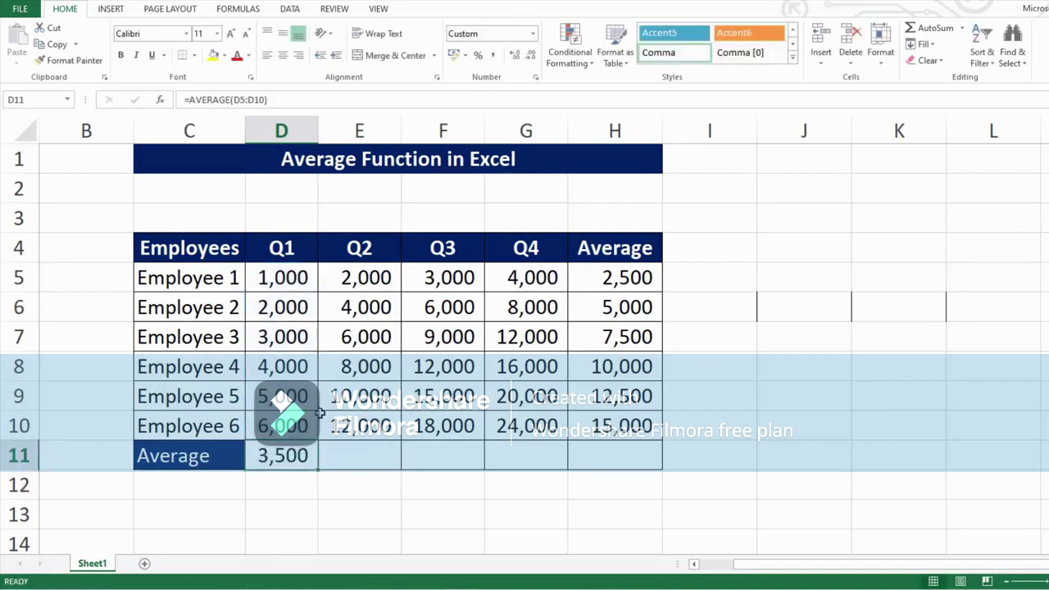
Step: Copy the Q1 average formula from D11 into E11:G11 for Q2 to Q4
key(ctrl+c)
key(Right)
key(shift+Right)
key(shift+Right)
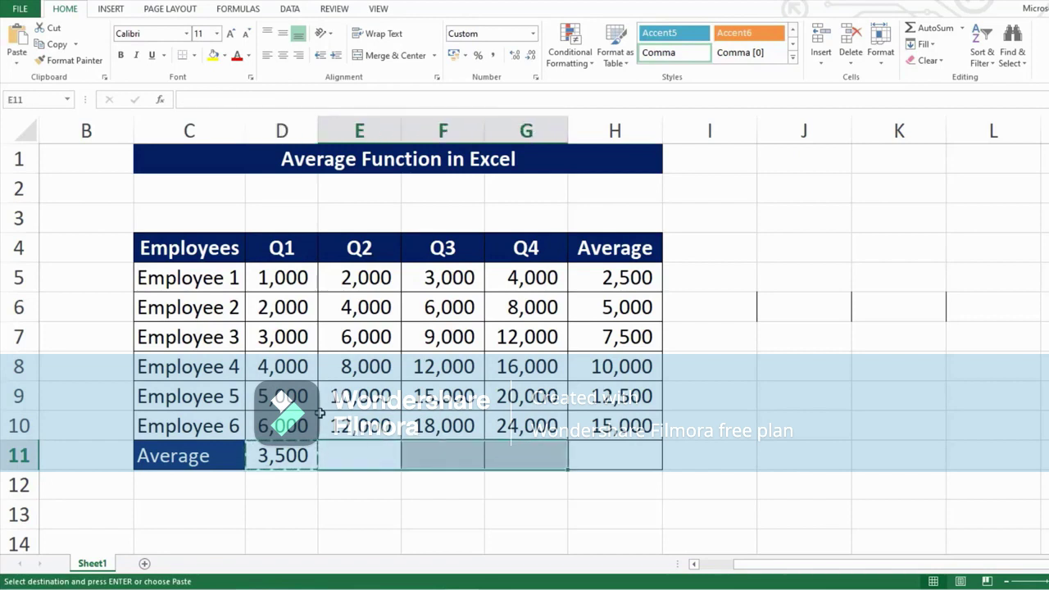
key(ctrl+v)
key(Escape)
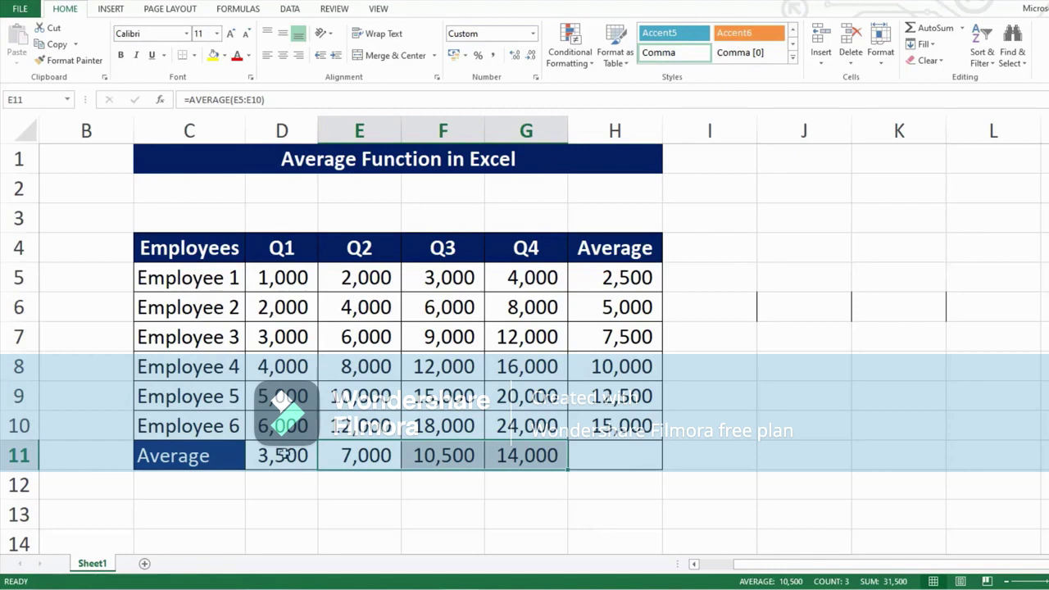
Step: Clear the quarterly averages in D11:G11 and recreate them by applying AutoSum's Average function to D5:G10
drag(285, 453, 510, 461)
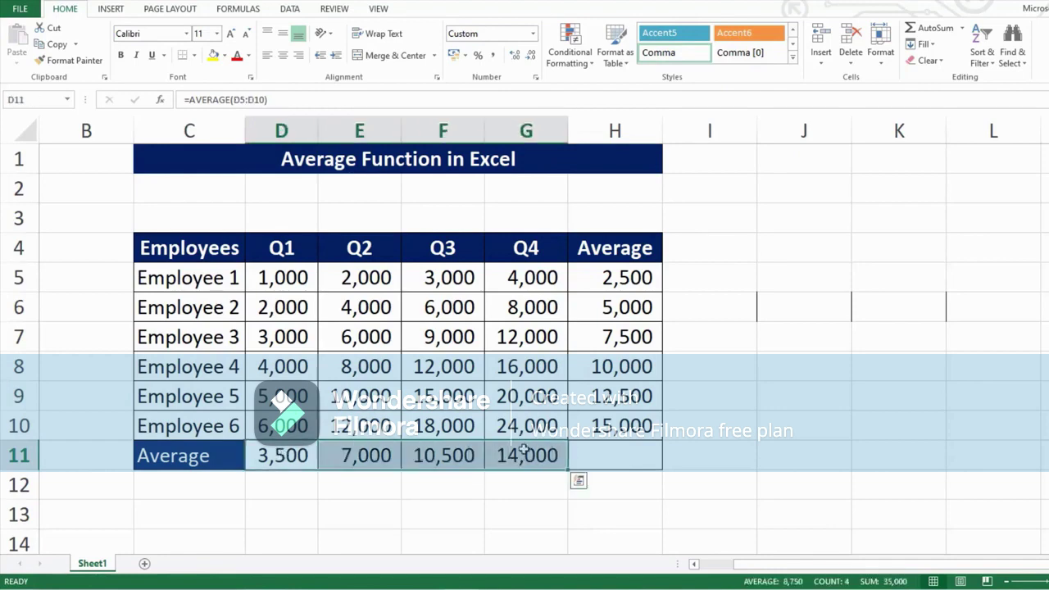
key(Delete)
drag(283, 277, 525, 416)
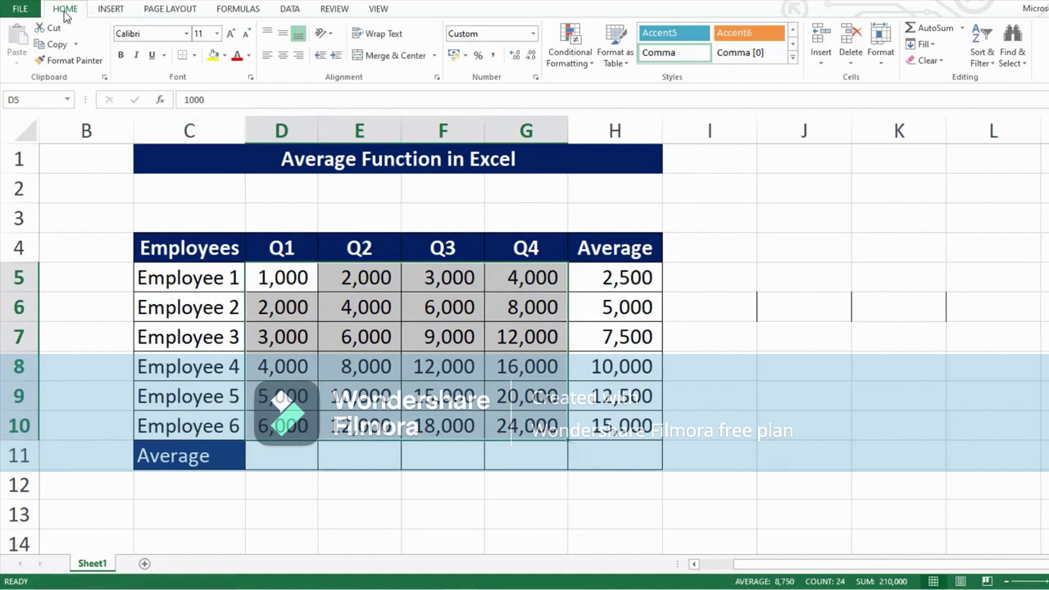
click(963, 32)
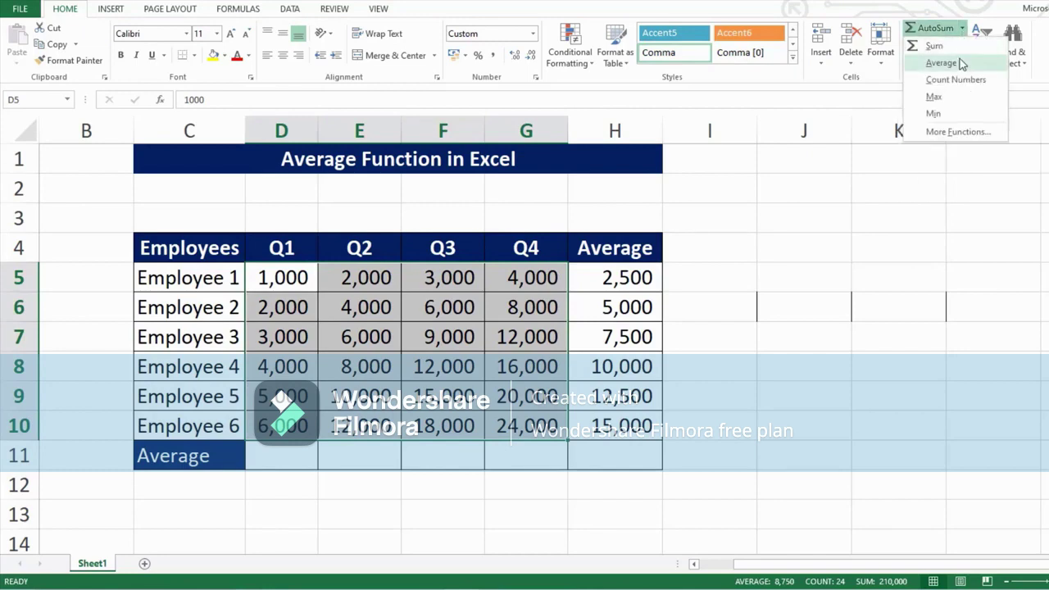
click(943, 63)
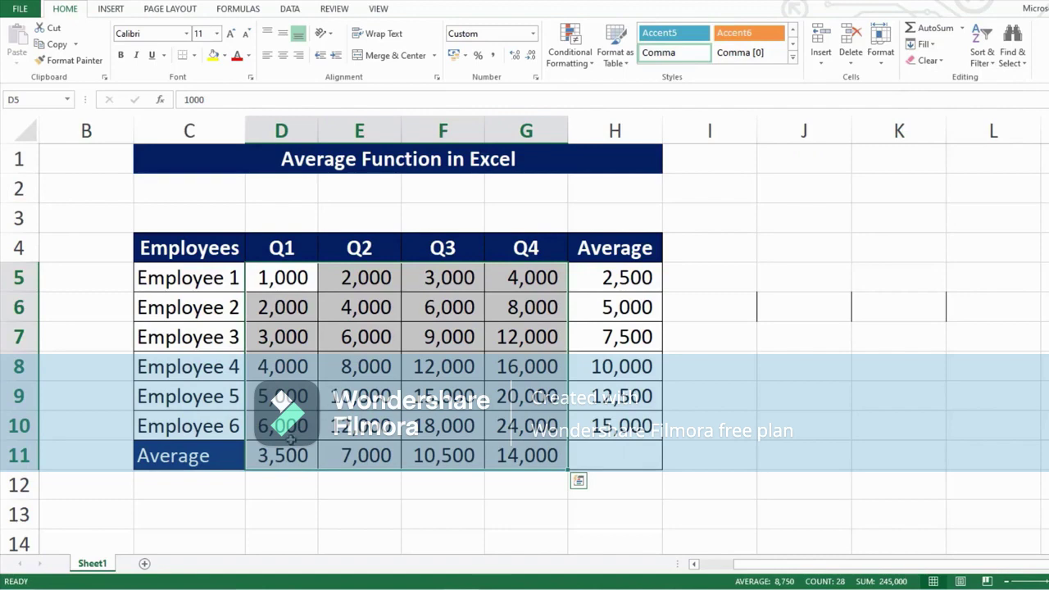
drag(289, 442, 533, 454)
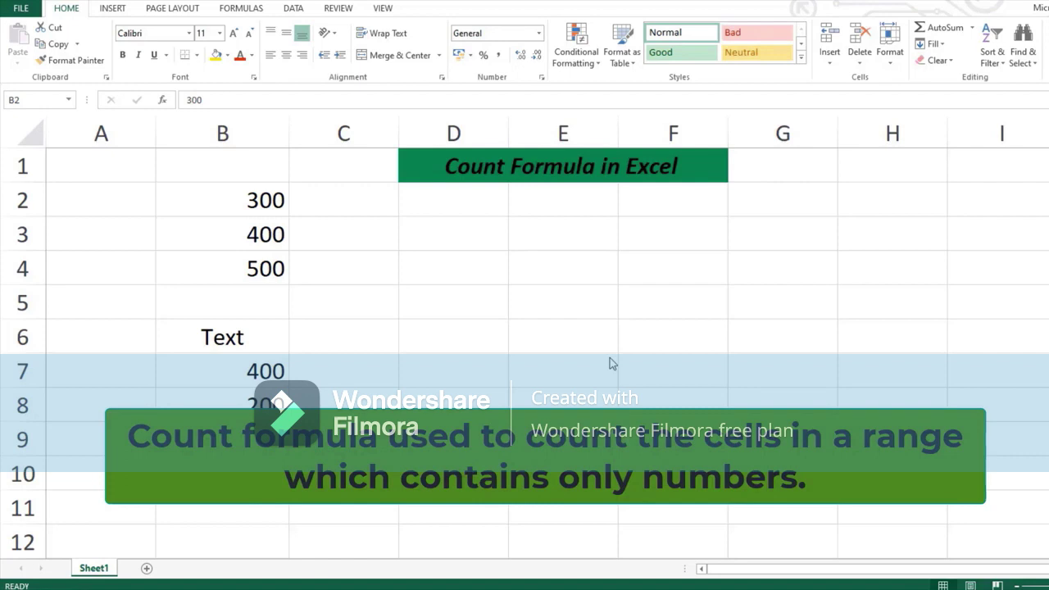
Step: On the count formula sheet, enter =COUNT(B2:B10) in D4 to count the cells containing numbers
drag(220, 202, 213, 467)
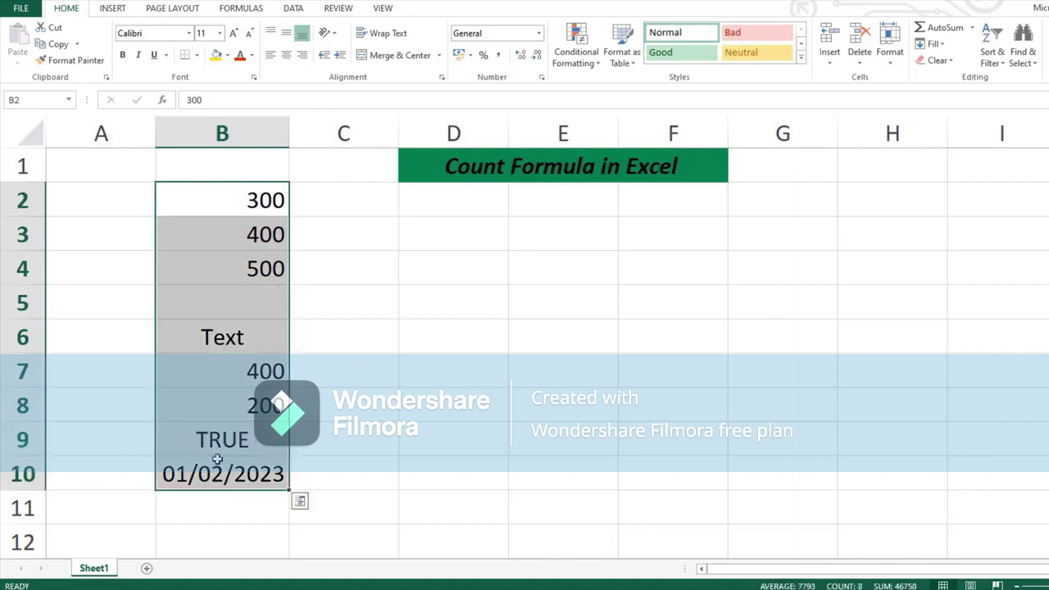
click(434, 265)
text(=)
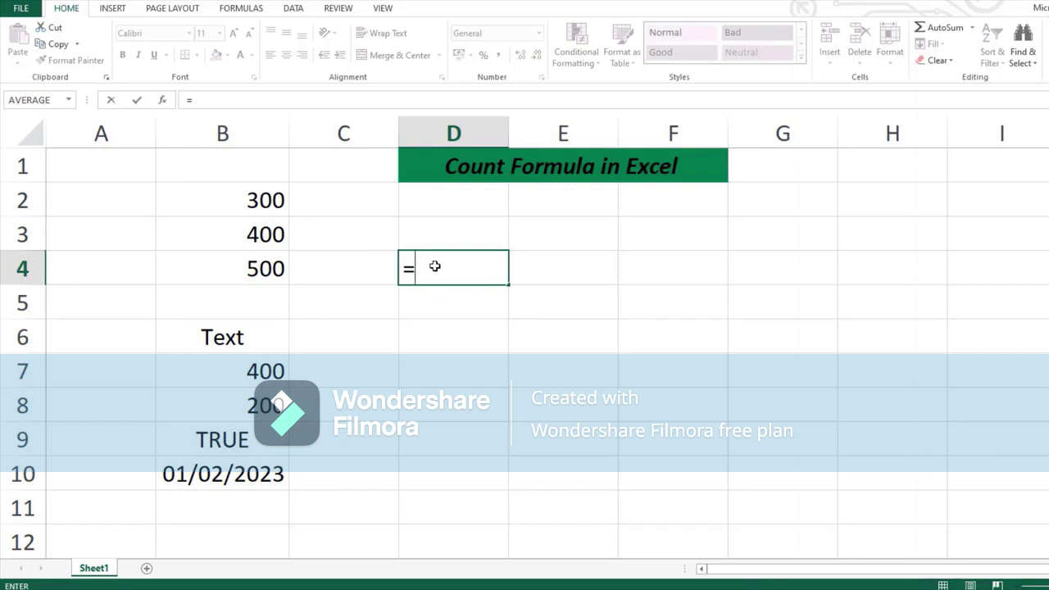
text(count)
text(()
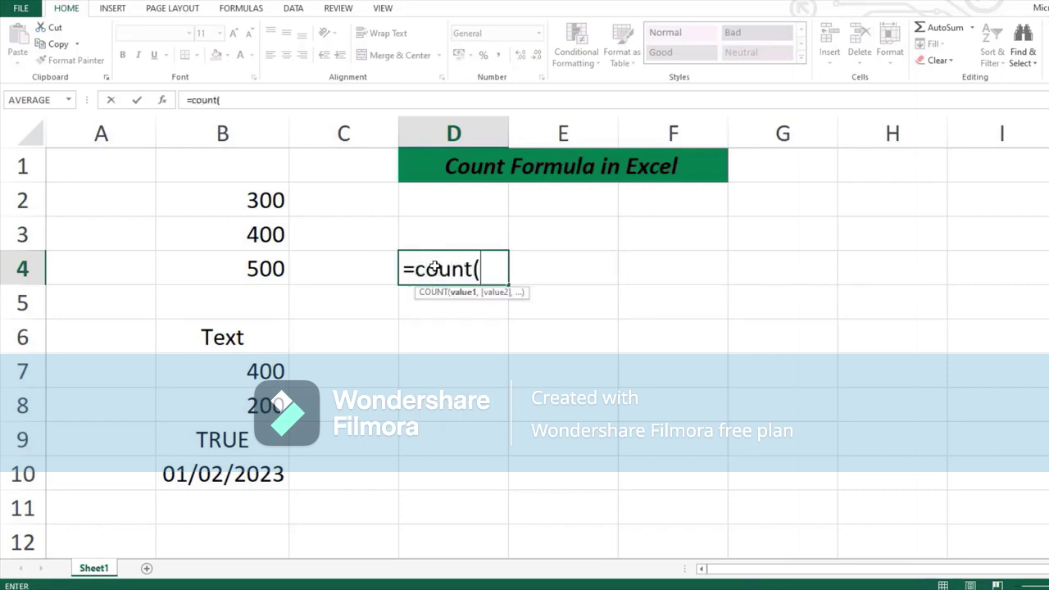
drag(237, 198, 242, 480)
key(Return)
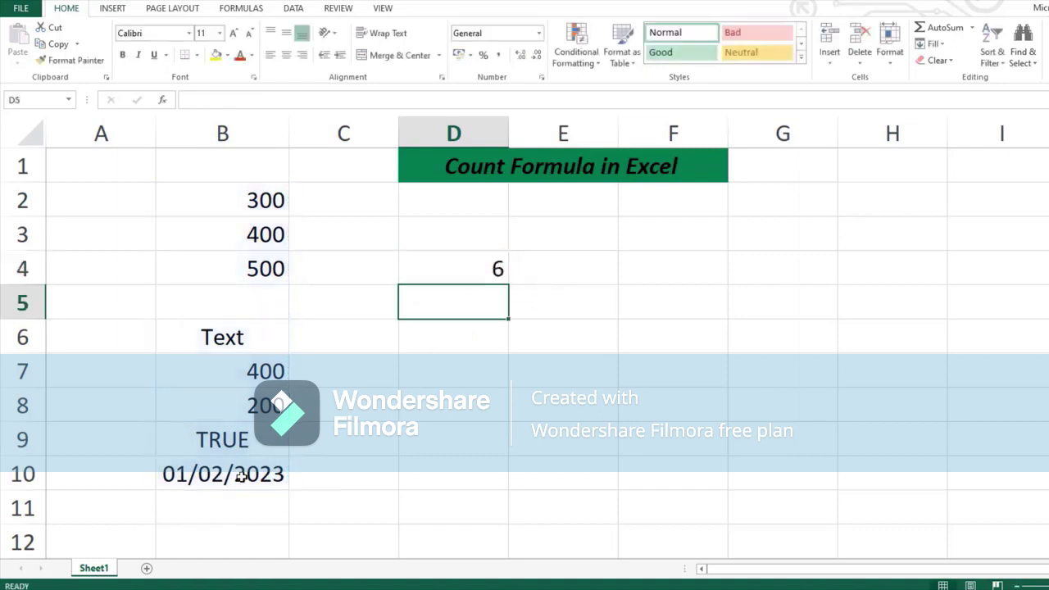
click(455, 267)
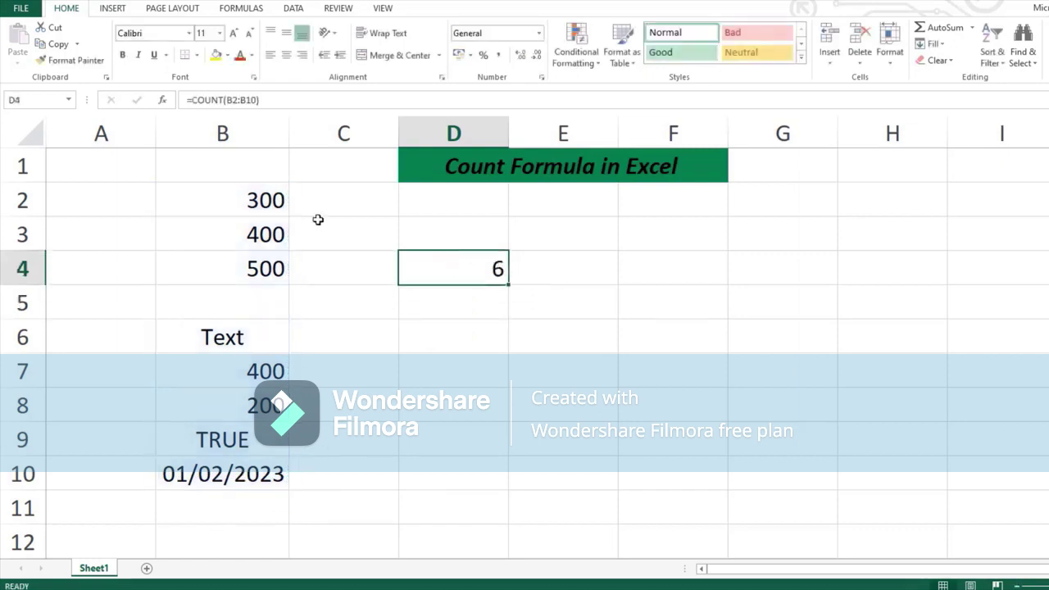
Step: Examine the entries in B2:B10 by data type: numbers, blank cell, text, logical value and date
drag(251, 197, 248, 267)
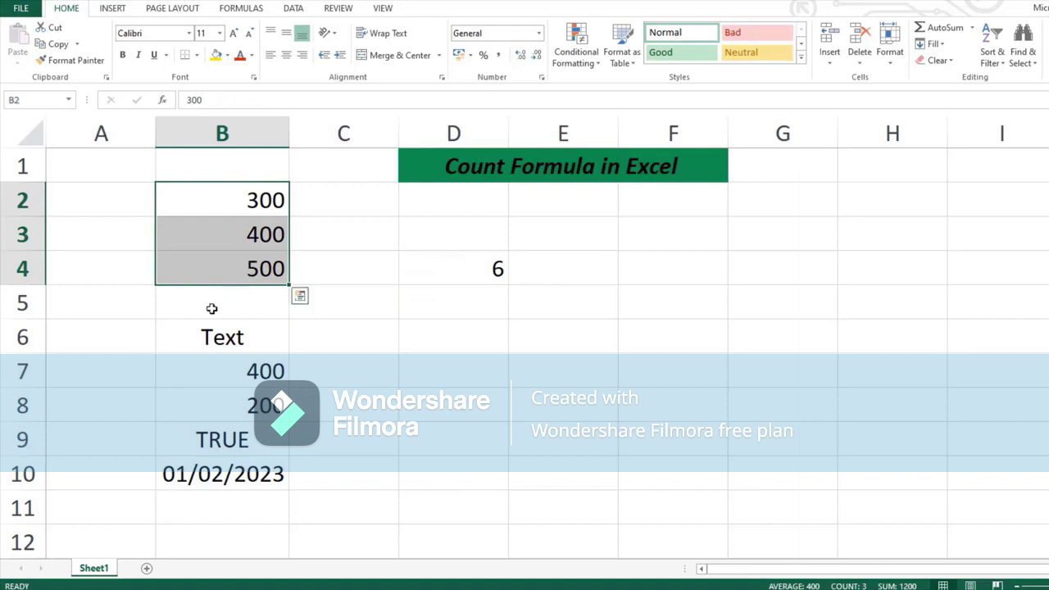
click(206, 306)
click(228, 346)
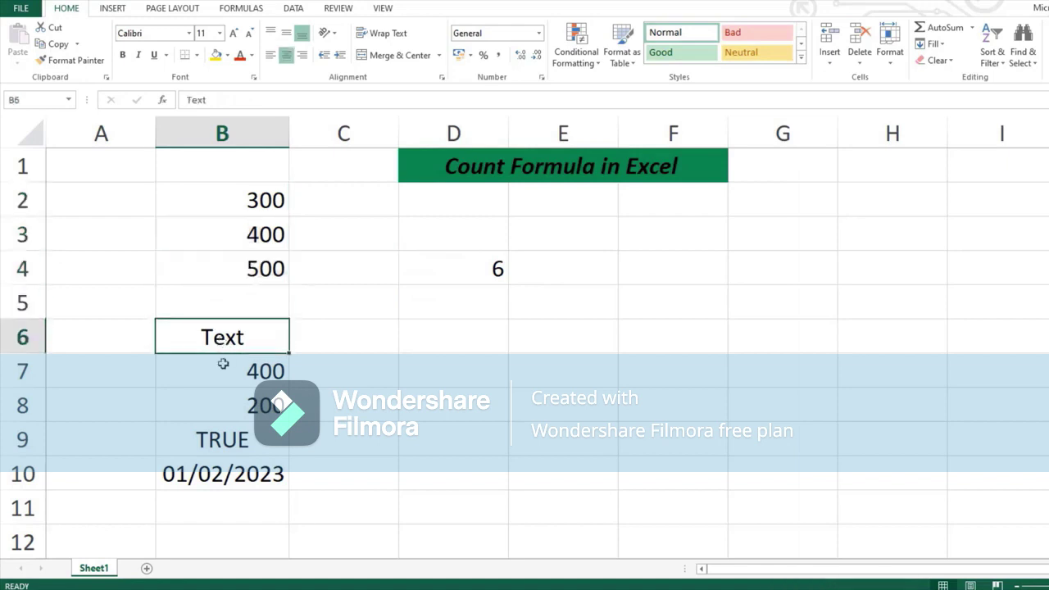
click(223, 367)
shift+click(231, 404)
click(205, 444)
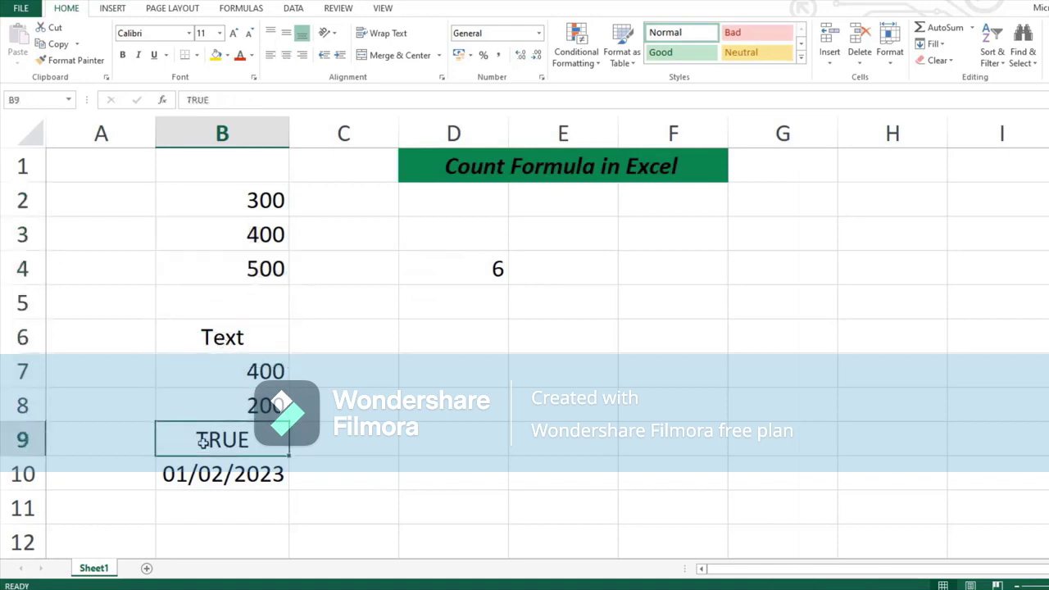
click(212, 473)
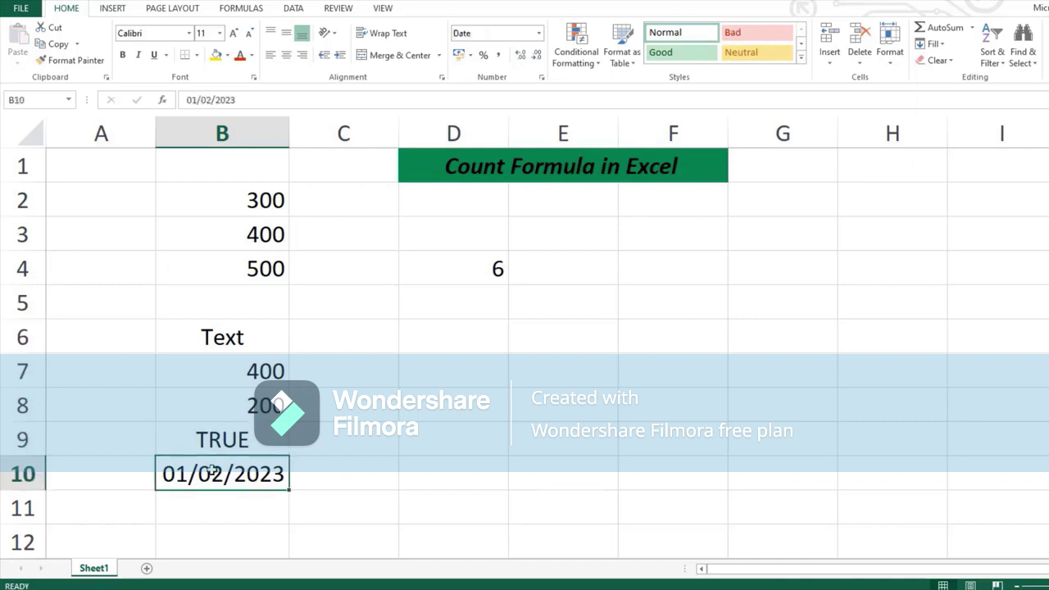
Step: Select the number and date cells B2:B4, B7:B8 and B10 together to review what COUNT includes
drag(236, 191, 236, 271)
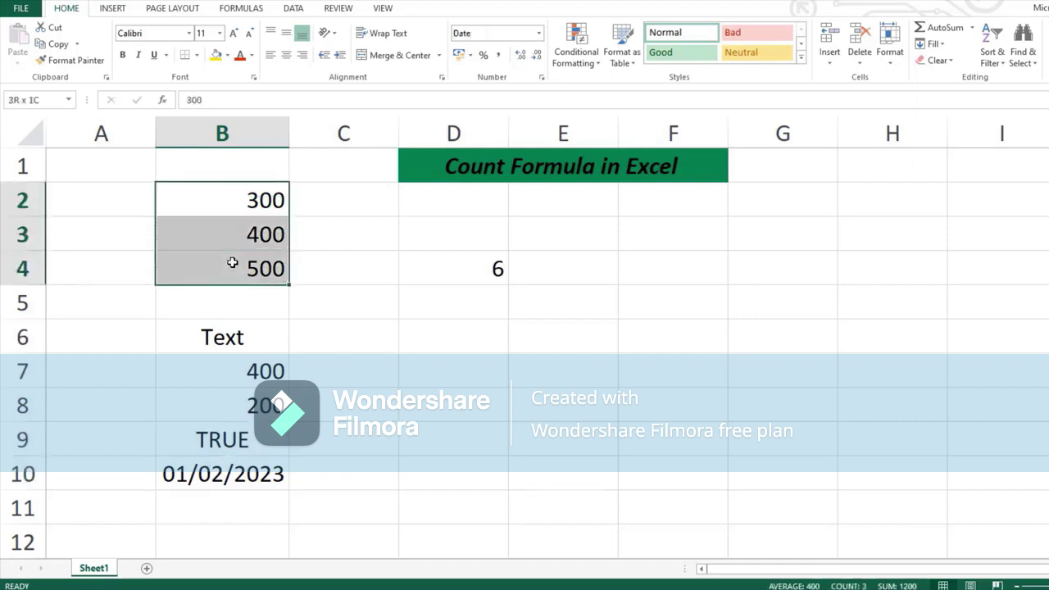
drag(239, 362, 238, 406)
ctrl+click(229, 475)
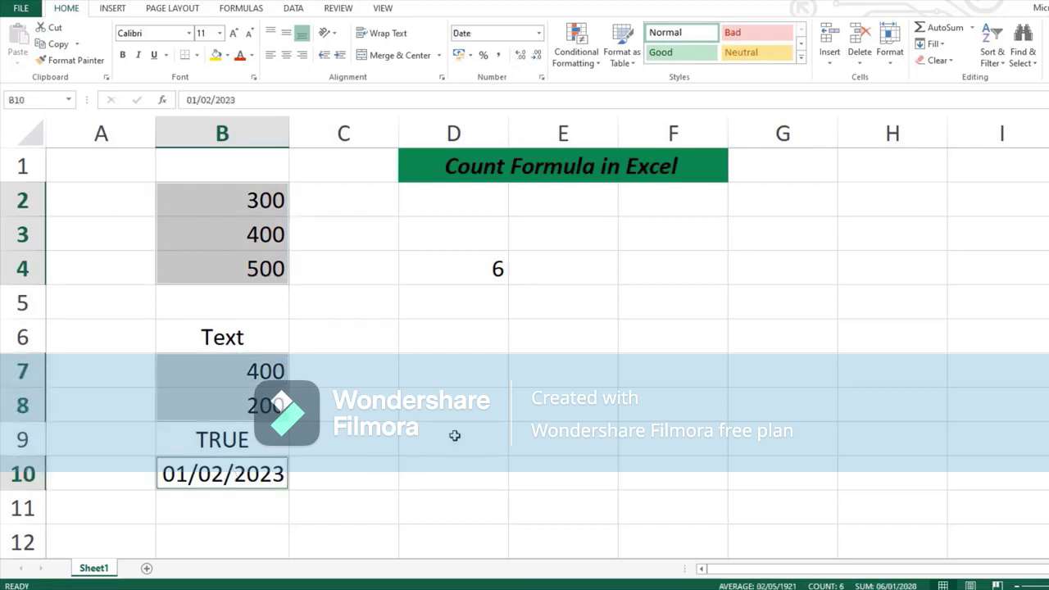
Step: Check the blank cell B5, the text in B6 and TRUE in B9 against the numbers in B2:B4
click(237, 294)
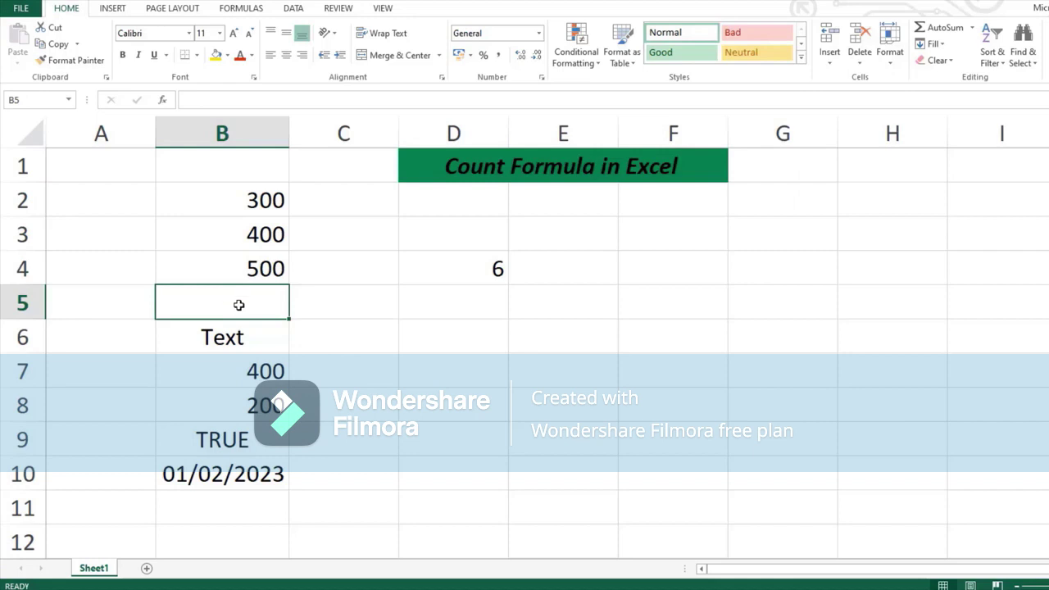
click(222, 332)
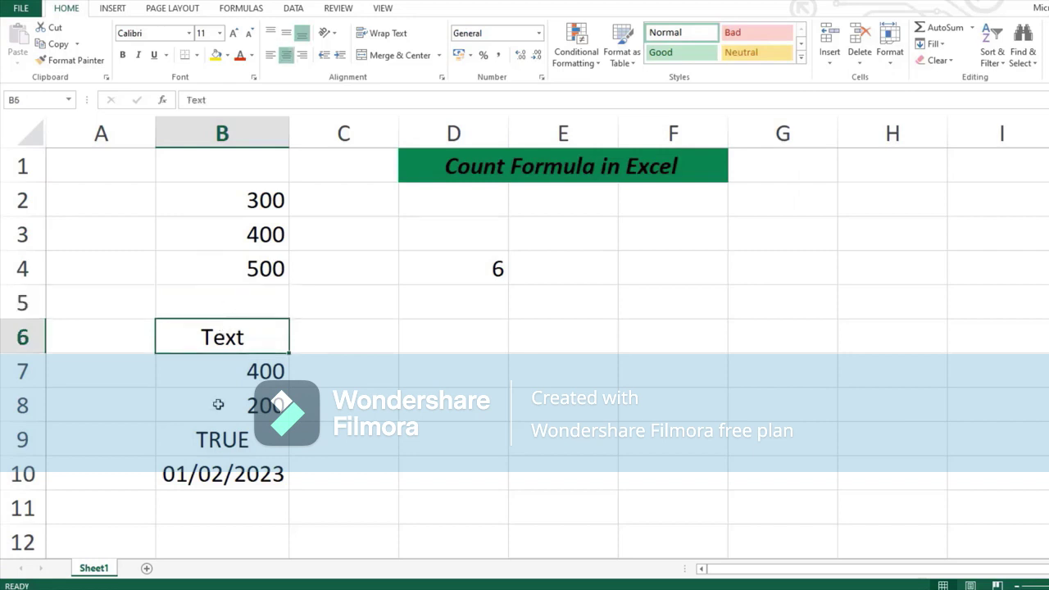
click(214, 434)
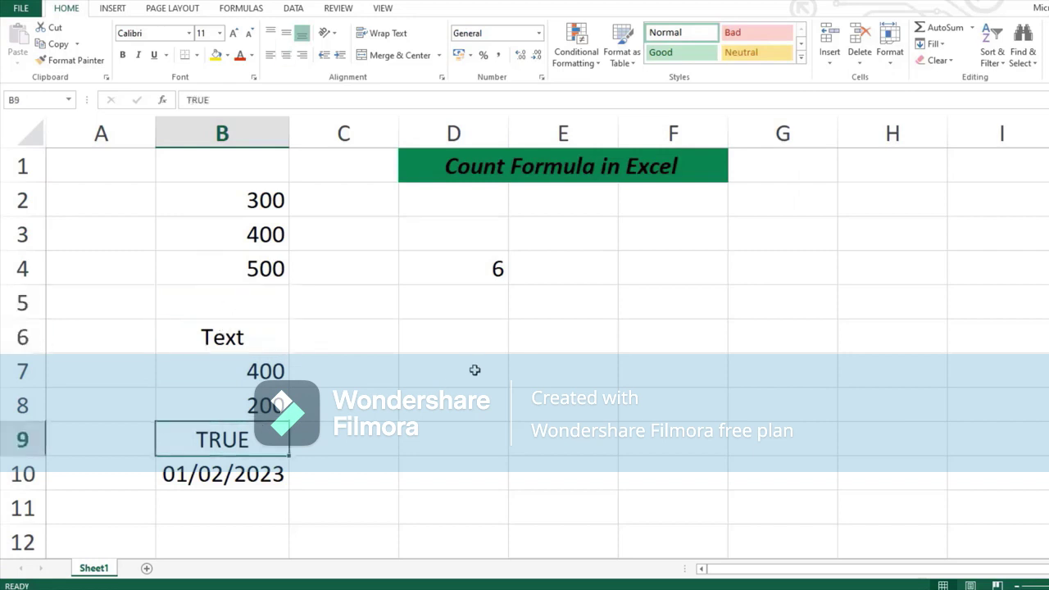
drag(246, 196, 243, 261)
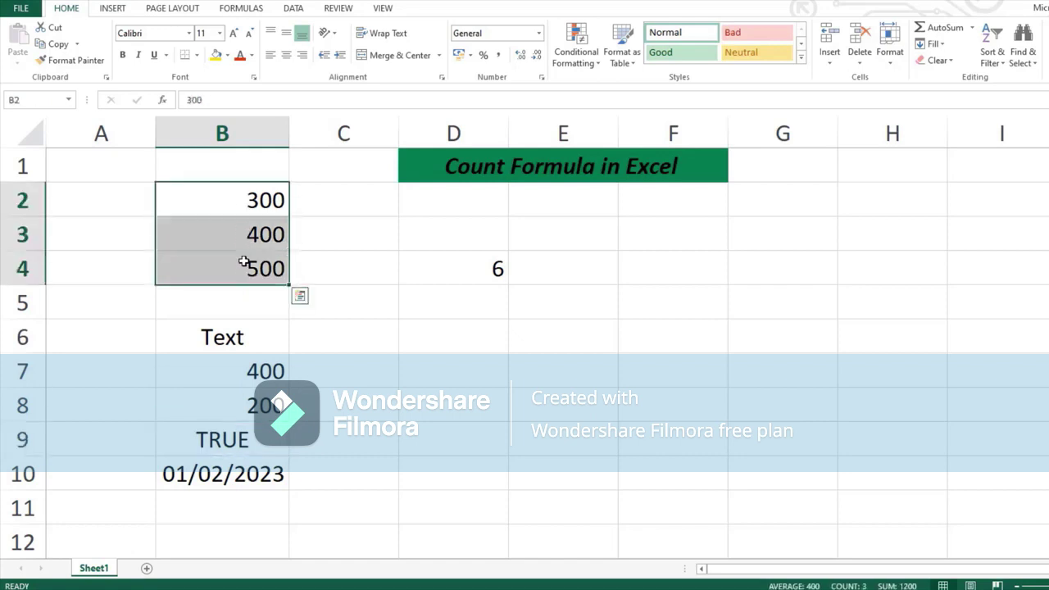